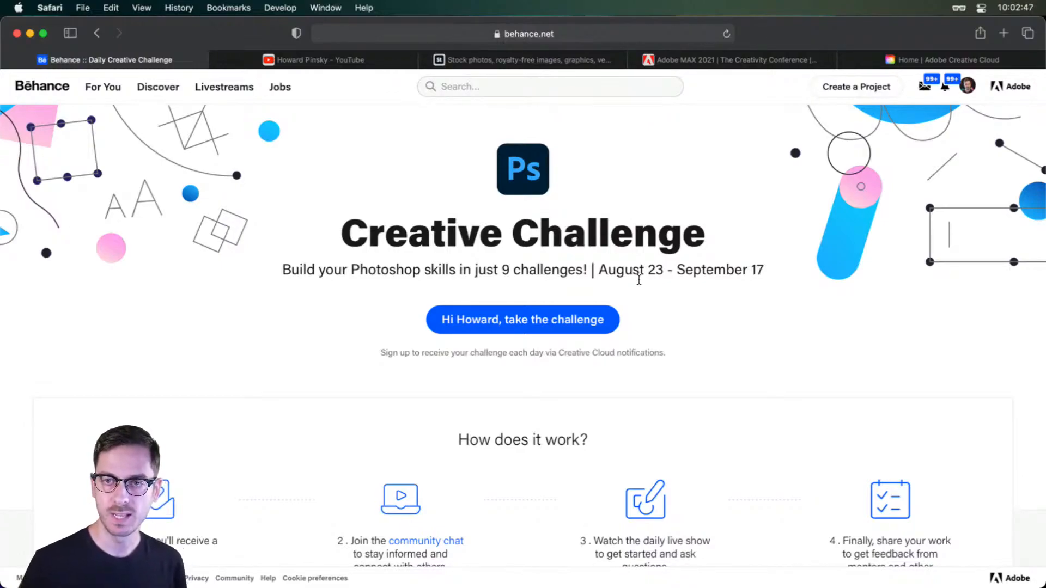
# Review the "How does it work?" section of the Photoshop Creative Challenge page on Behance.
pyautogui.scroll(-5, 723, 322)
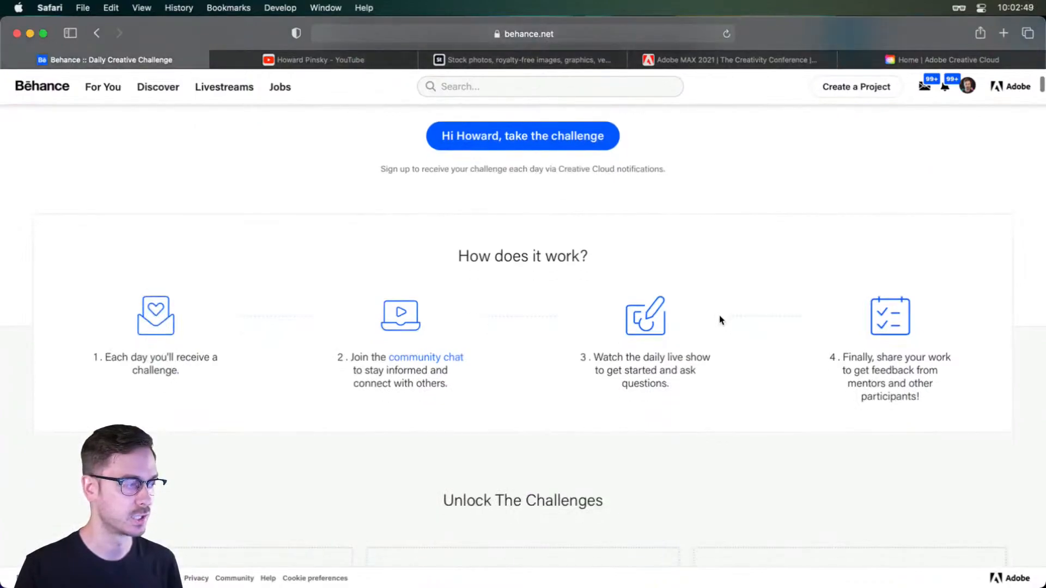
pyautogui.scroll(1, 723, 322)
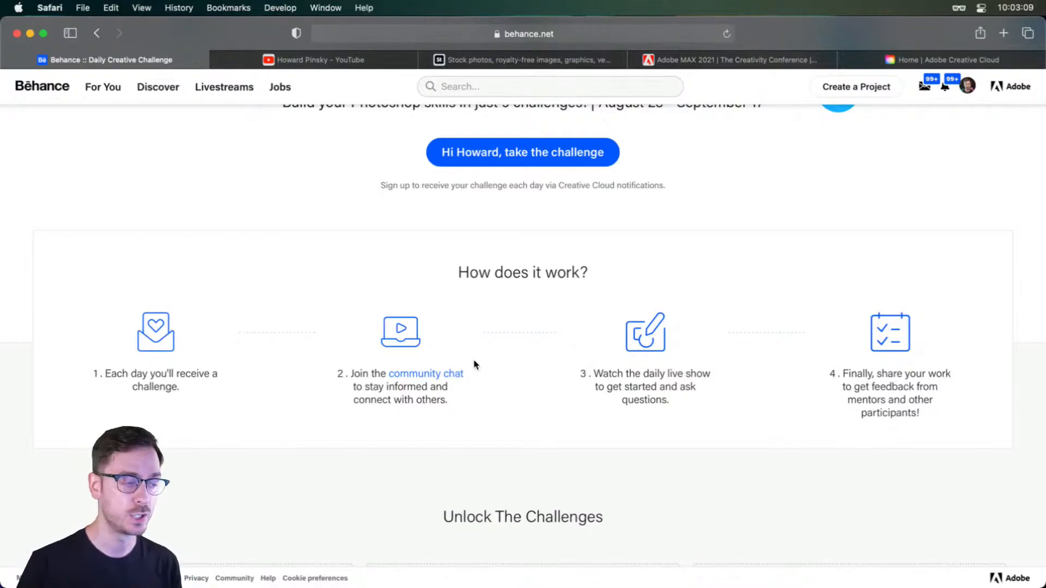
pyautogui.scroll(5, 406, 392)
pyautogui.scroll(-5, 403, 391)
pyautogui.scroll(-2, 403, 390)
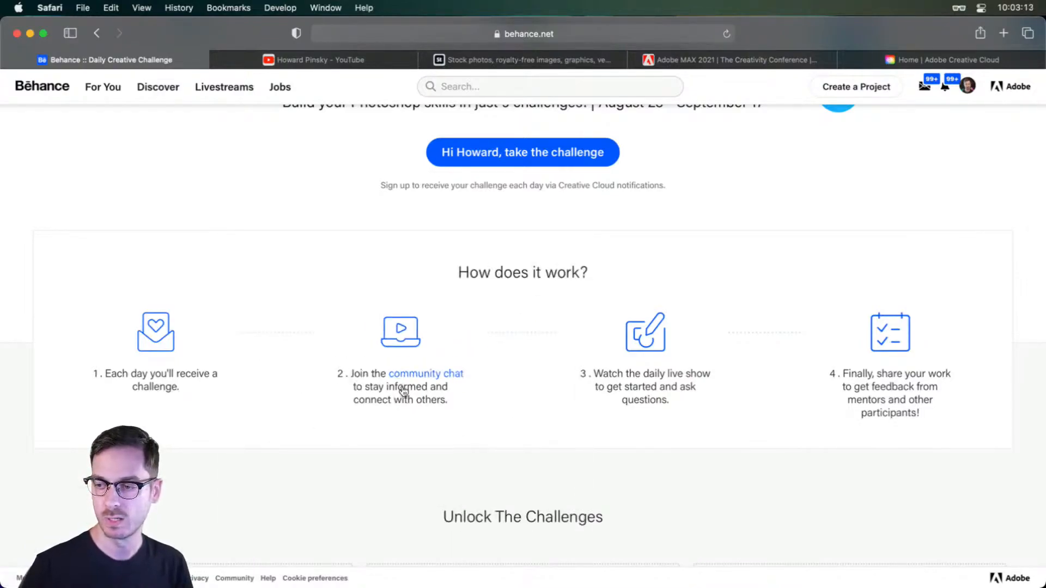
# Switch to Discord and open the challenge feedback channel of the Adobe Photoshop server.
pyautogui.click(404, 390)
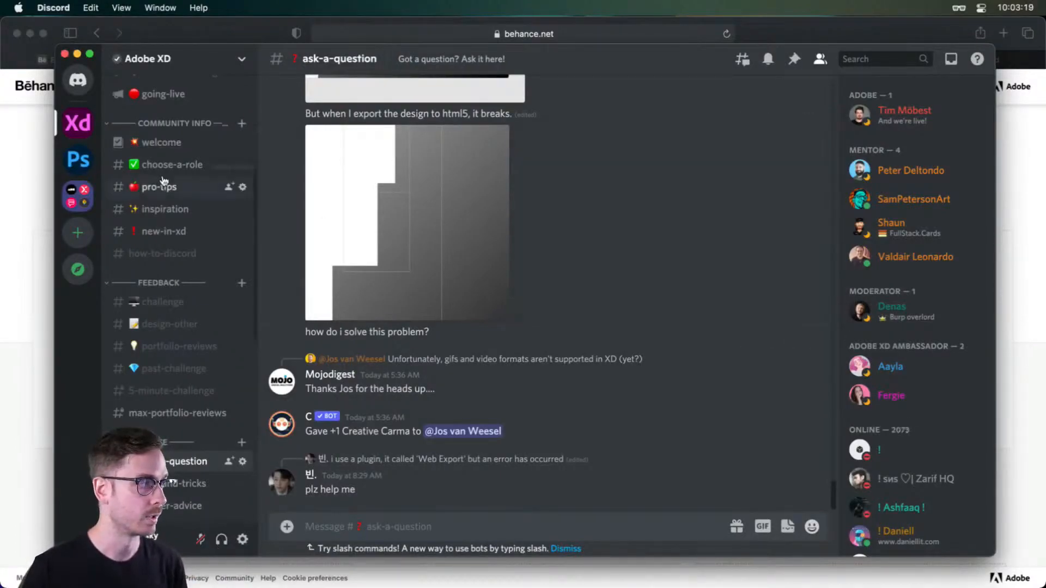
pyautogui.click(78, 161)
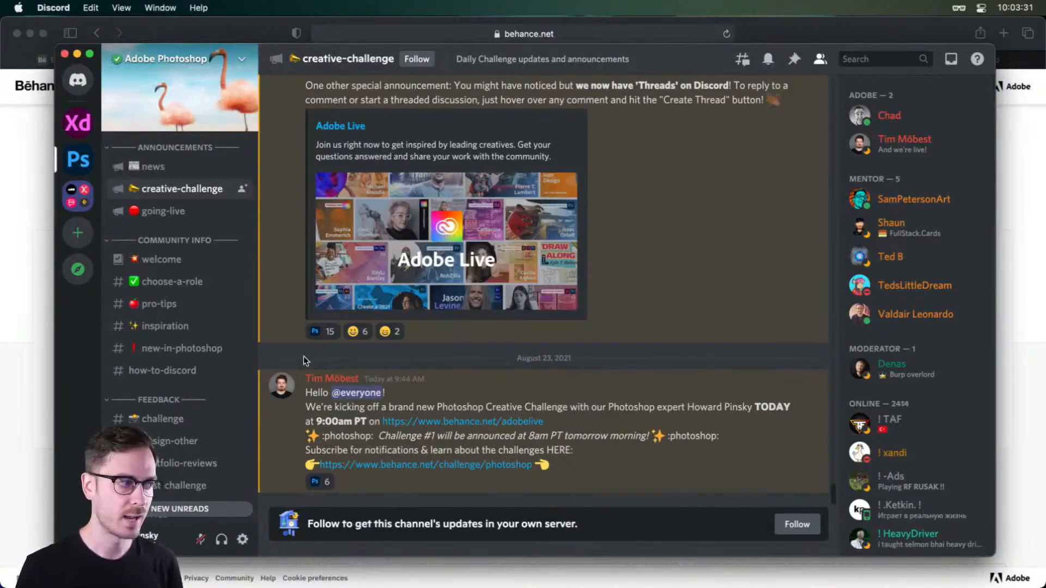
pyautogui.scroll(-2, 190, 346)
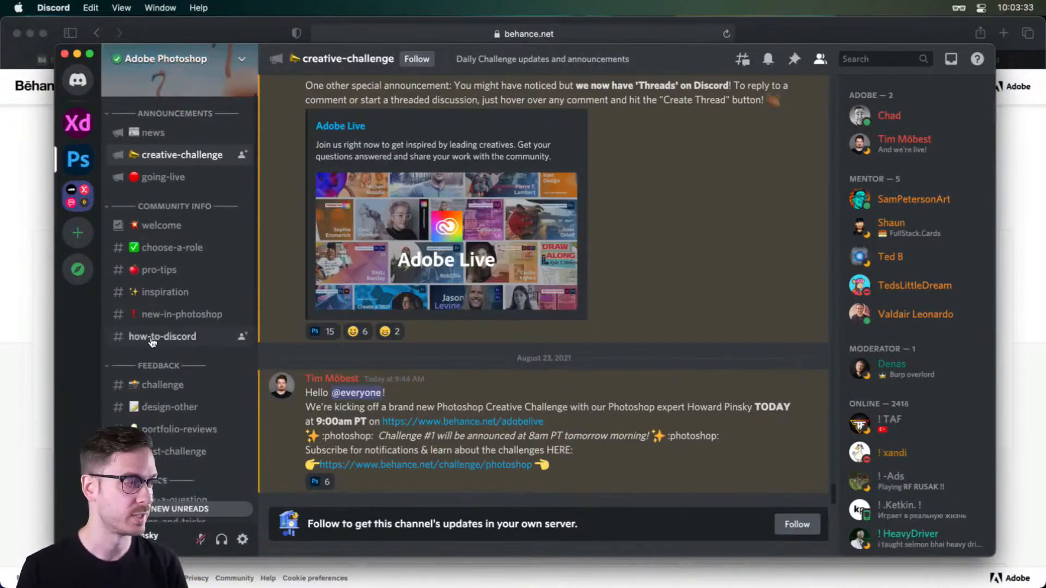
pyautogui.scroll(-1, 166, 270)
pyautogui.scroll(-1, 168, 272)
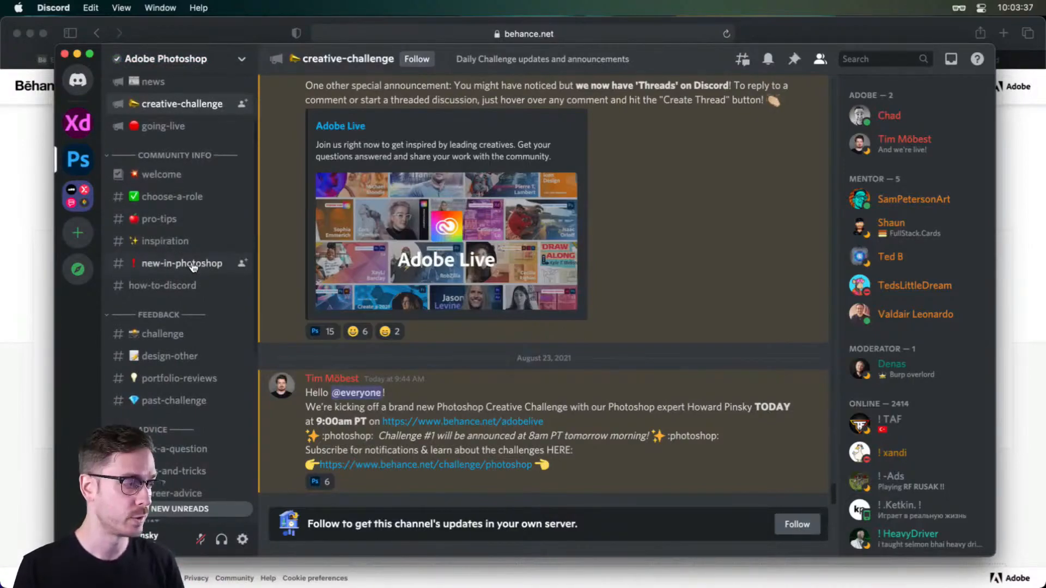
pyautogui.scroll(-3, 191, 398)
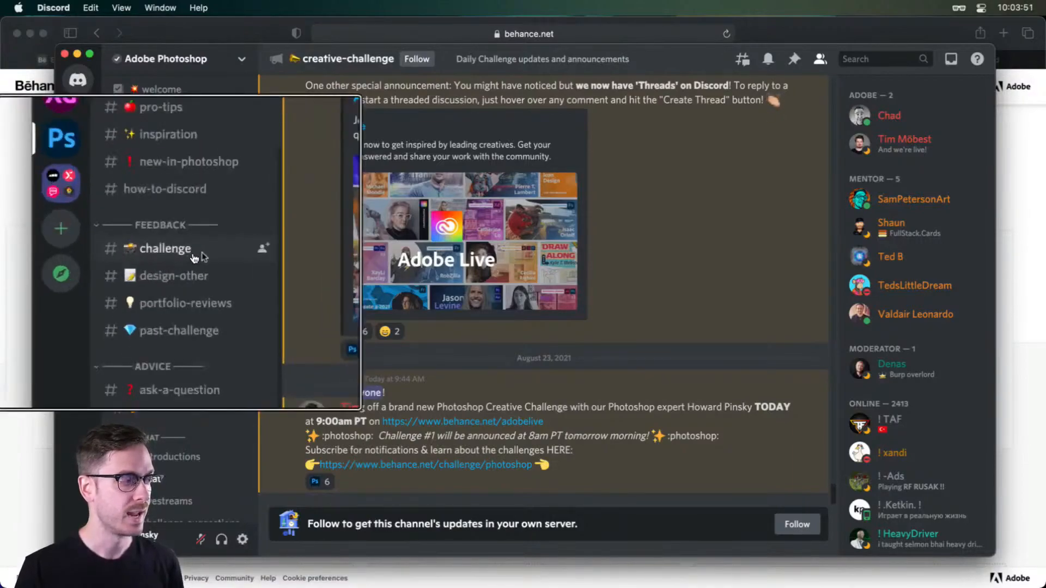
pyautogui.click(194, 253)
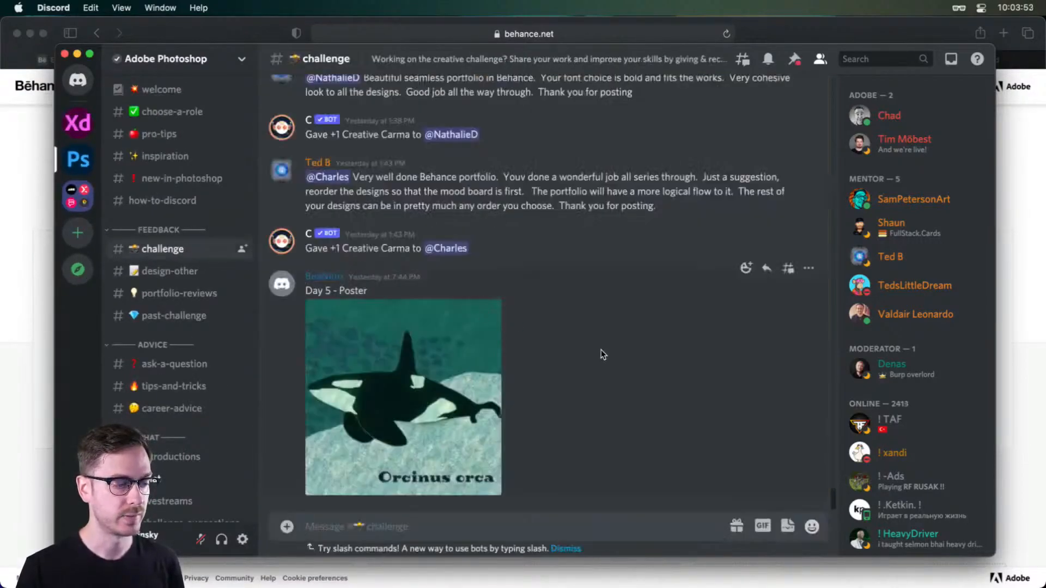
# Browse the earlier project posts and feedback in the challenge channel, returning to the latest post.
pyautogui.scroll(5, 600, 353)
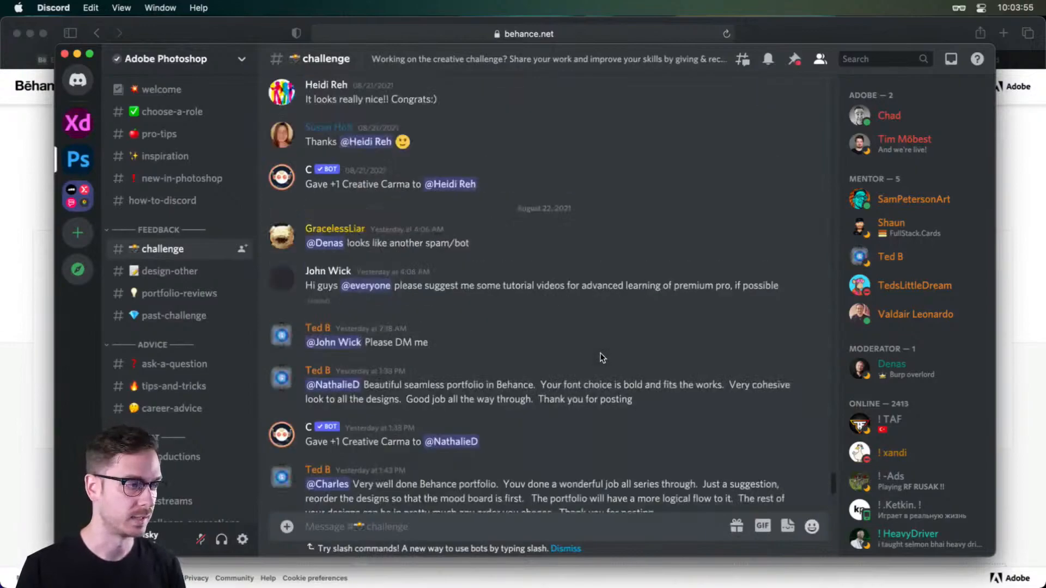
pyautogui.scroll(7, 602, 353)
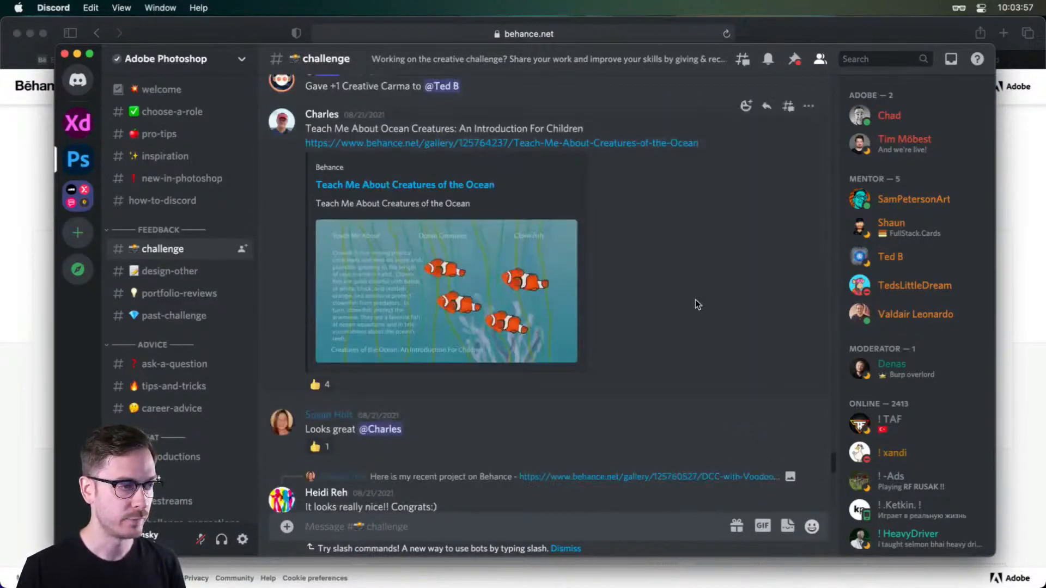
pyautogui.scroll(8, 682, 284)
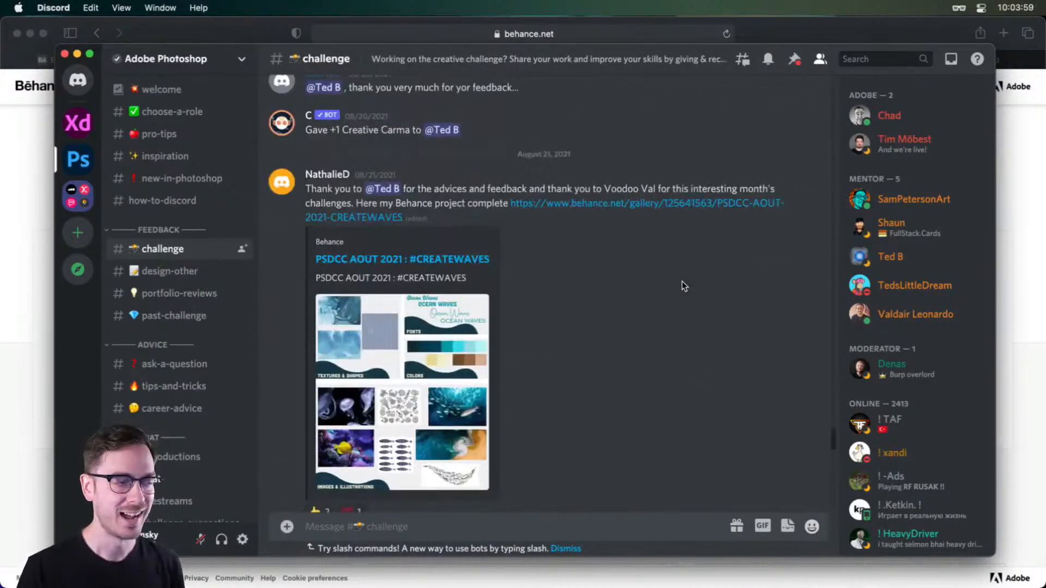
pyautogui.scroll(10, 671, 255)
pyautogui.scroll(10, 671, 255)
pyautogui.scroll(8, 667, 251)
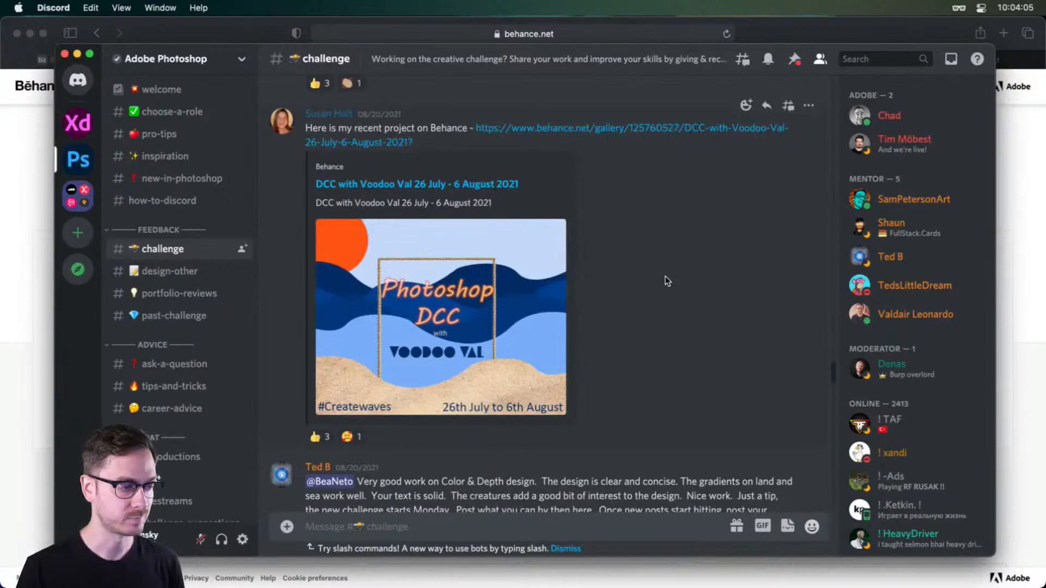
pyautogui.scroll(-10, 669, 279)
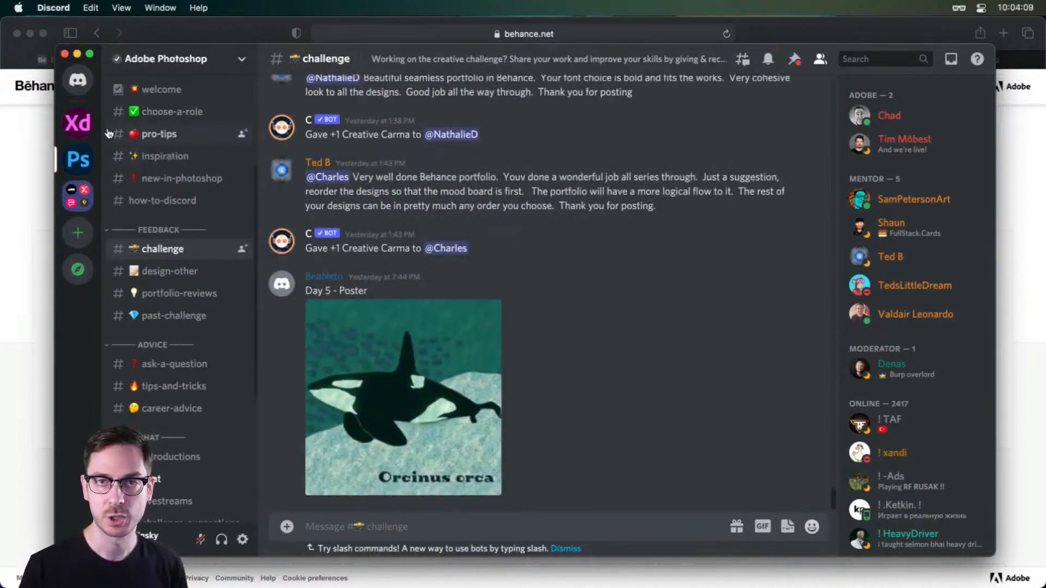
# Switch back to the Behance challenge page in Safari and look through the past Photoshop challenge series.
pyautogui.press('super+Tab')
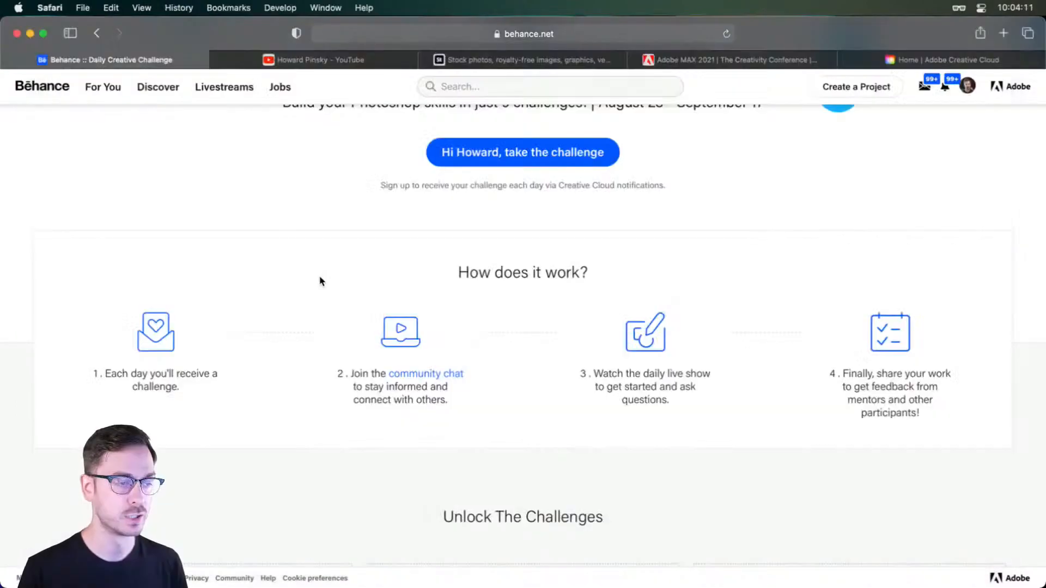
pyautogui.scroll(-15, 436, 302)
pyautogui.scroll(-15, 443, 300)
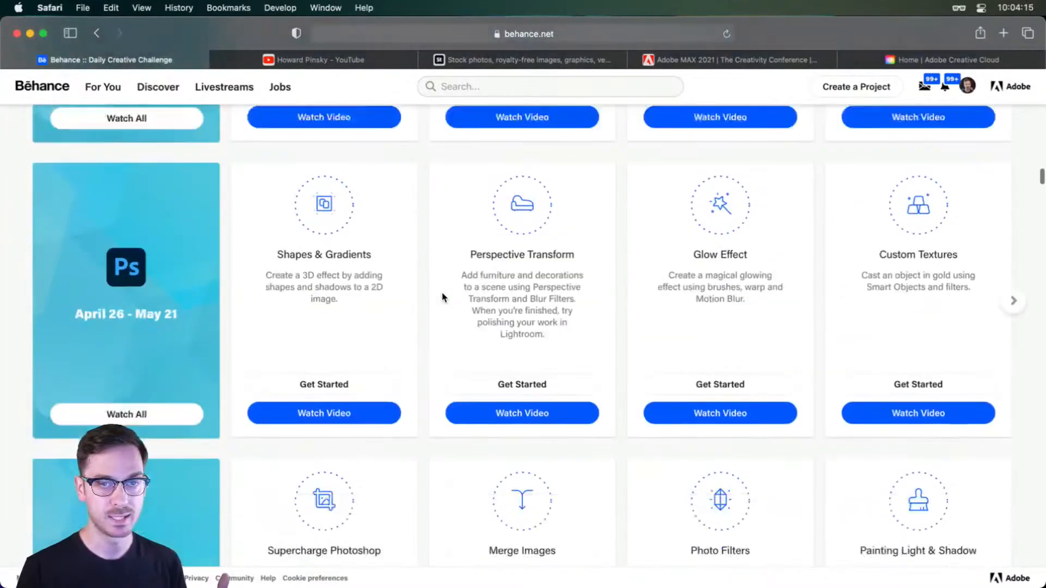
pyautogui.scroll(-15, 443, 297)
pyautogui.scroll(-15, 450, 299)
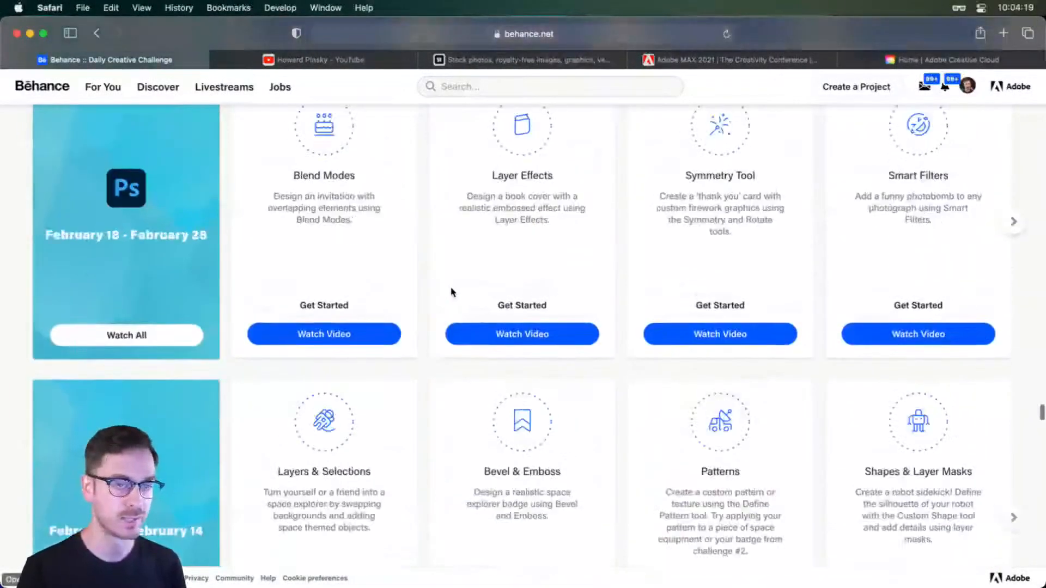
pyautogui.scroll(-10, 451, 292)
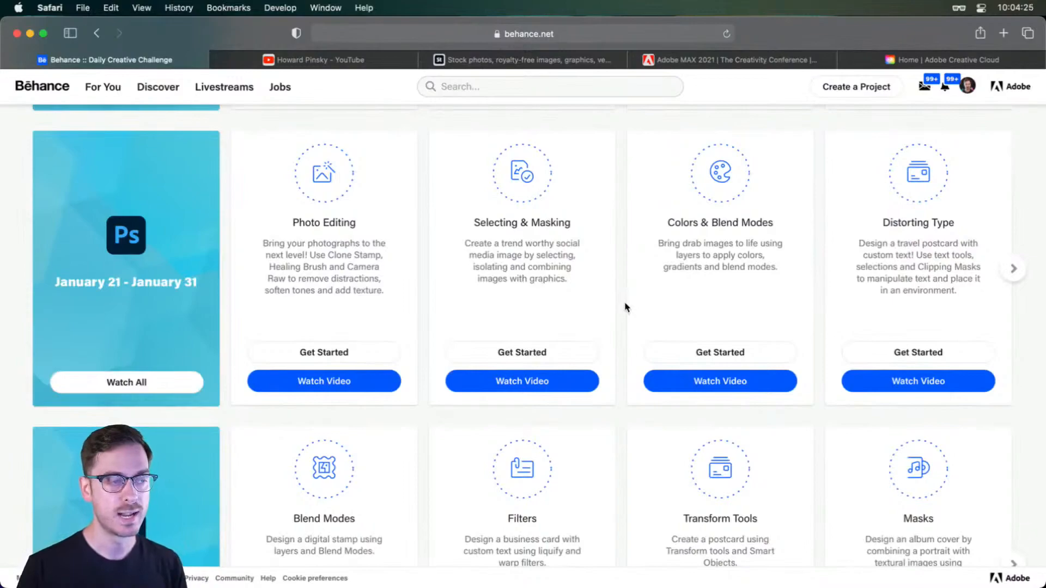
pyautogui.scroll(-10, 625, 308)
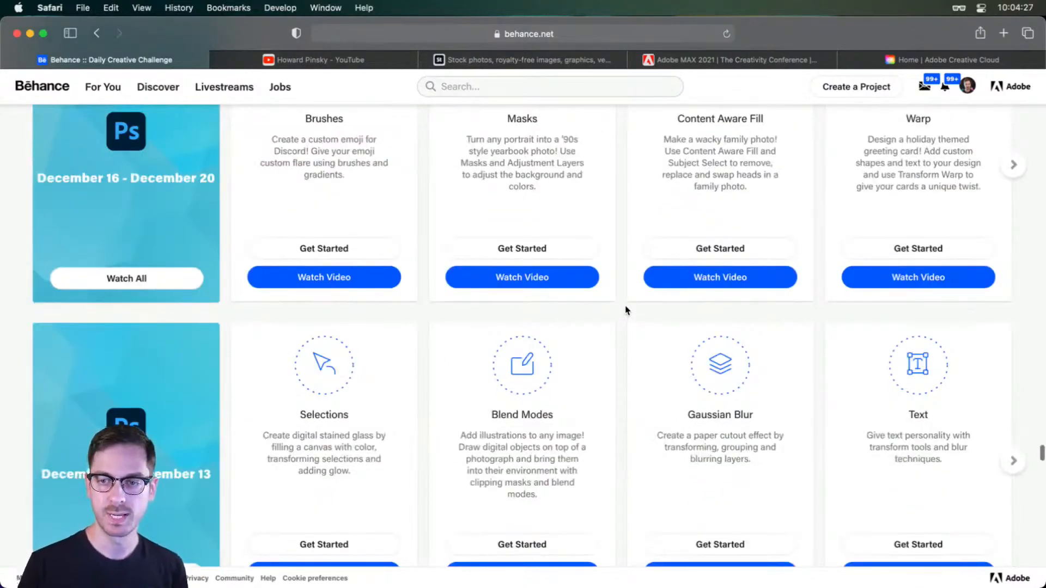
pyautogui.scroll(15, 626, 310)
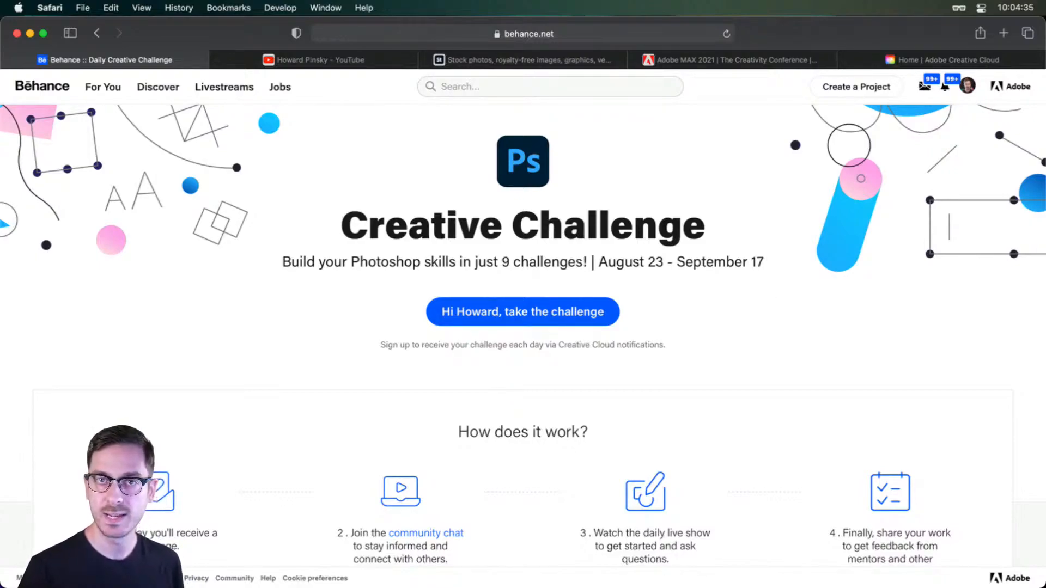
# Search Behance for projects matching "psdailychallege".
pyautogui.scroll(-2, 705, 268)
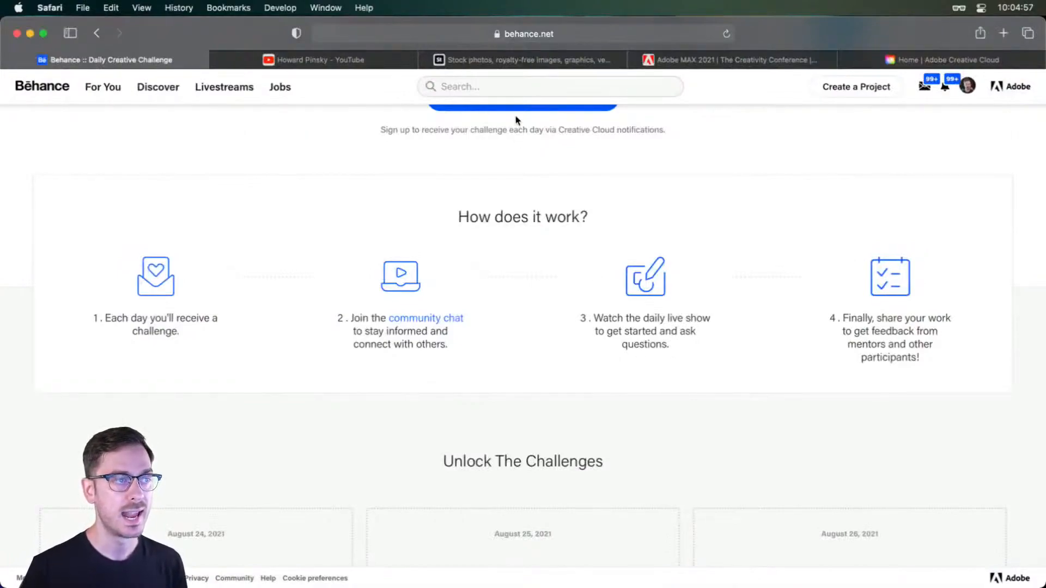
pyautogui.click(507, 98)
pyautogui.write('p')
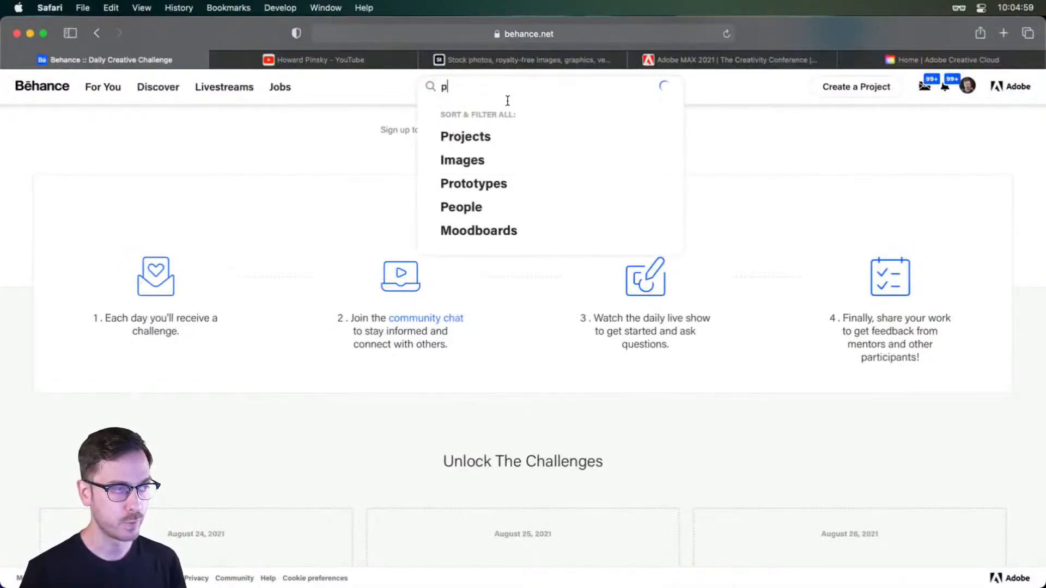
pyautogui.write('sdailychalleg')
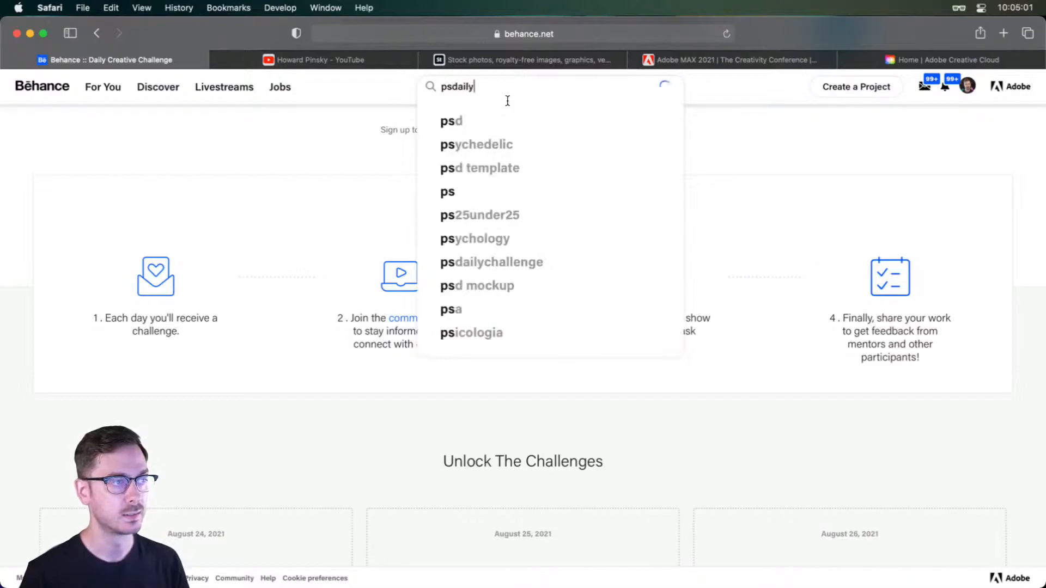
pyautogui.write('eg')
pyautogui.press('Return')
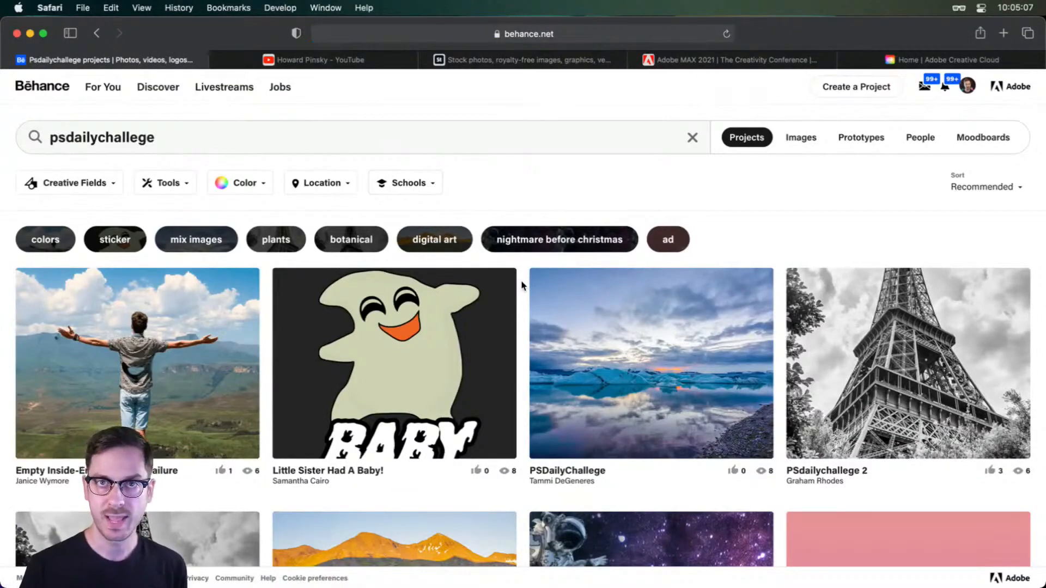
# Go back from the search results to the Creative Challenge page and browse its archive of previous challenges and videos.
pyautogui.press('super+bracketleft')
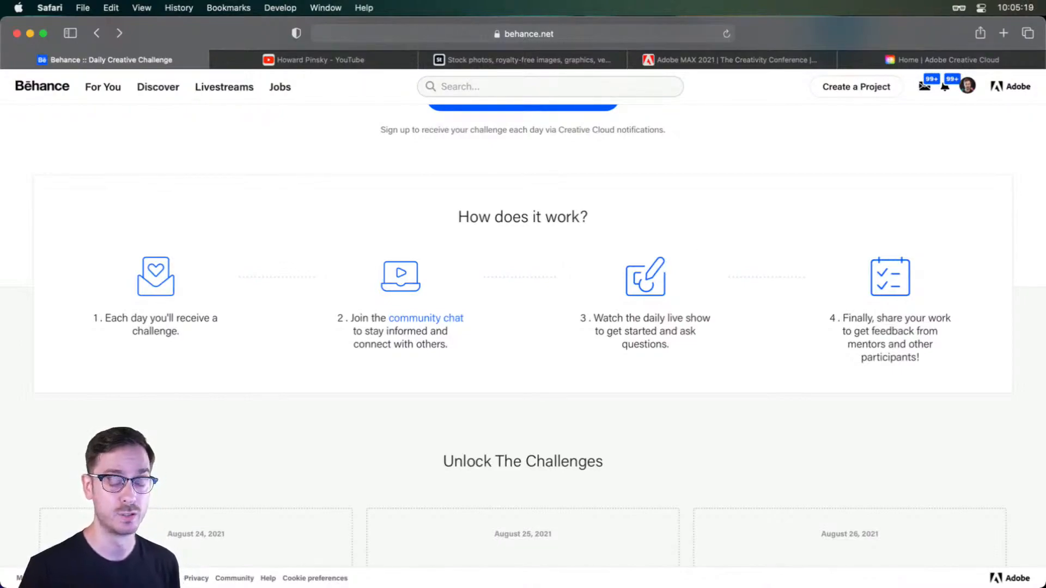
pyautogui.scroll(-10, 688, 248)
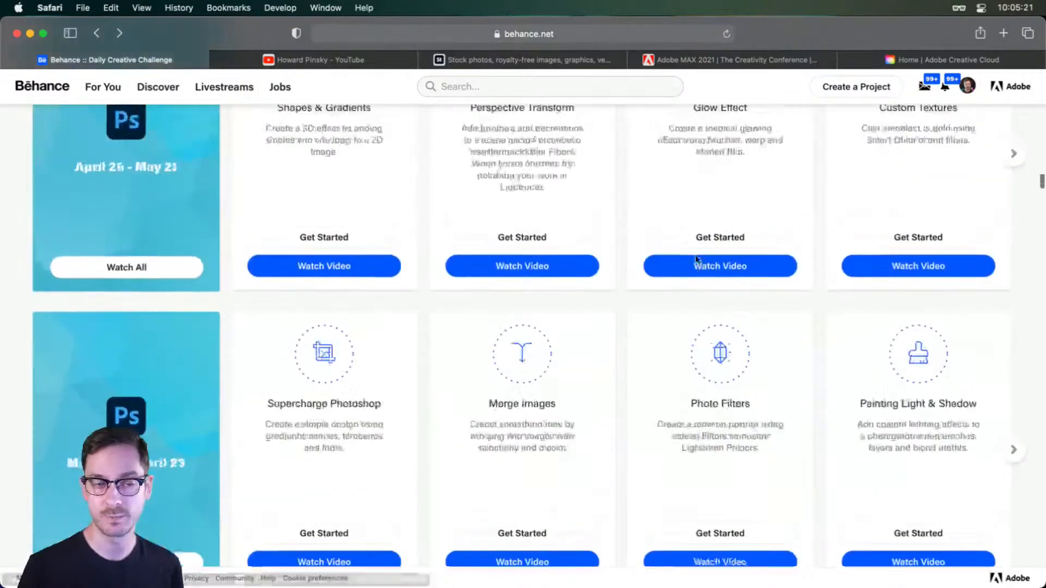
pyautogui.scroll(-2, 696, 258)
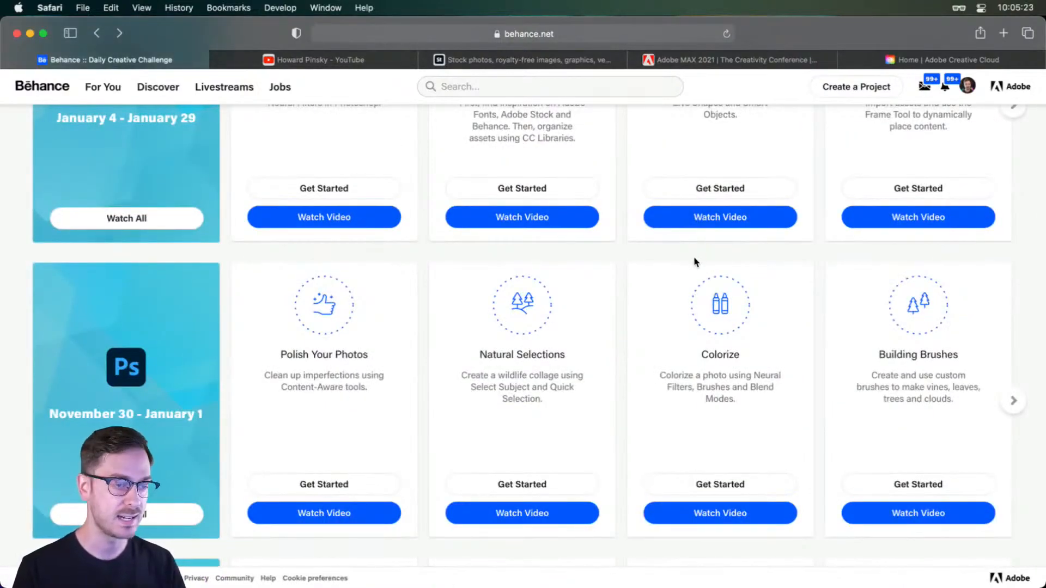
pyautogui.scroll(-6, 695, 258)
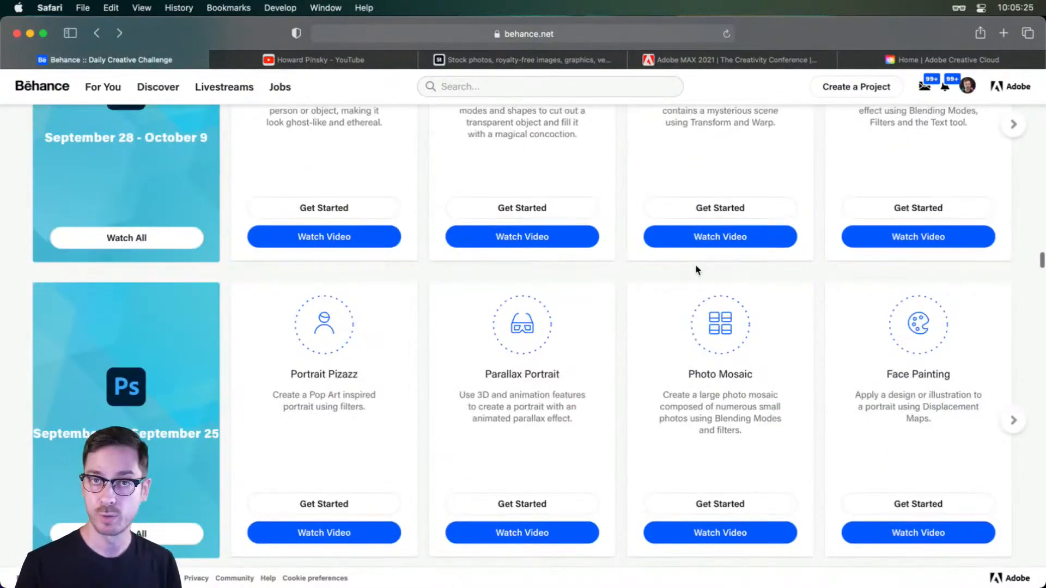
pyautogui.scroll(-3, 697, 269)
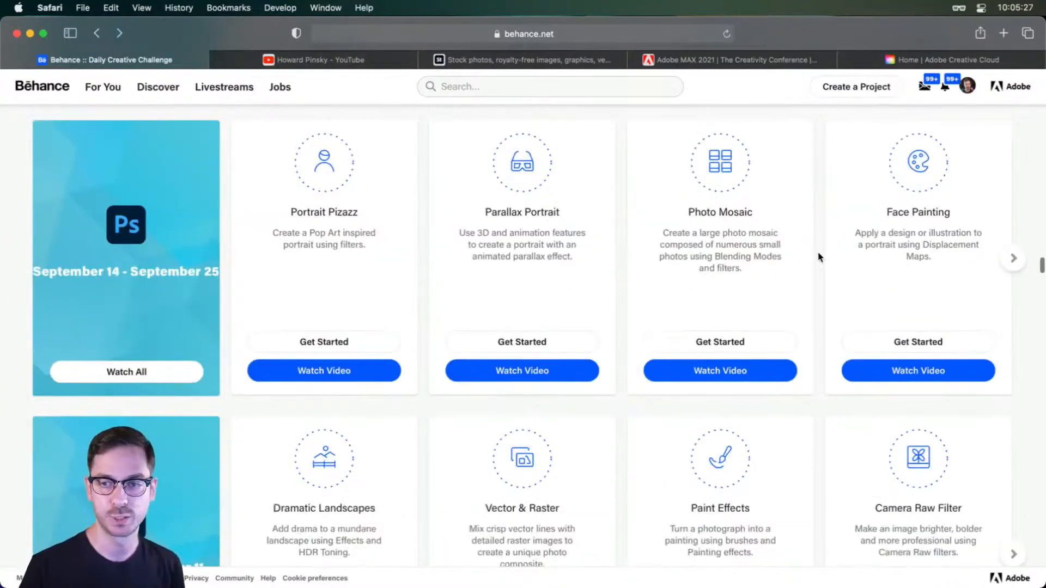
pyautogui.scroll(20, 820, 257)
pyautogui.scroll(-4, 818, 257)
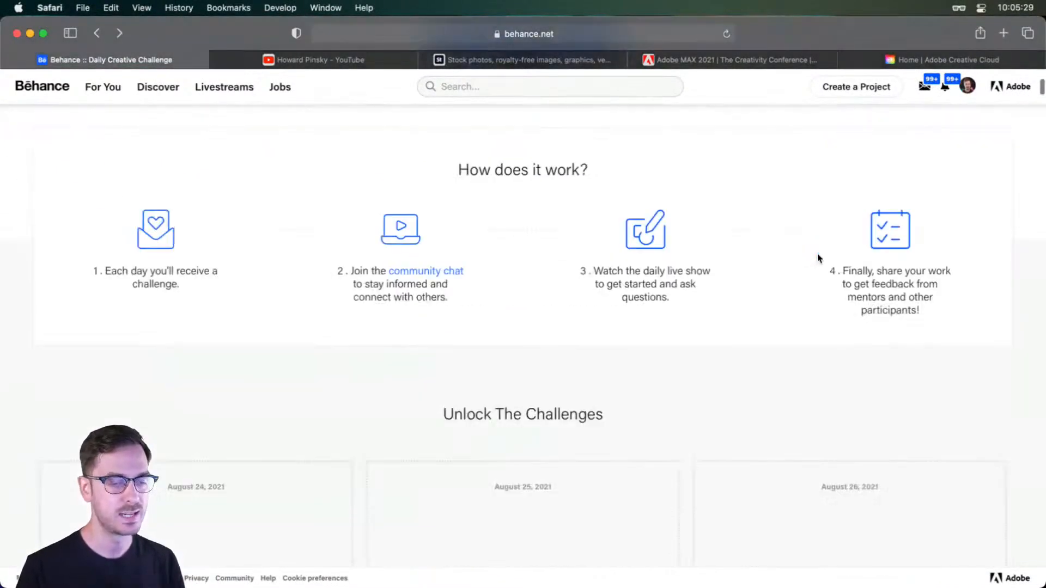
pyautogui.scroll(5, 806, 264)
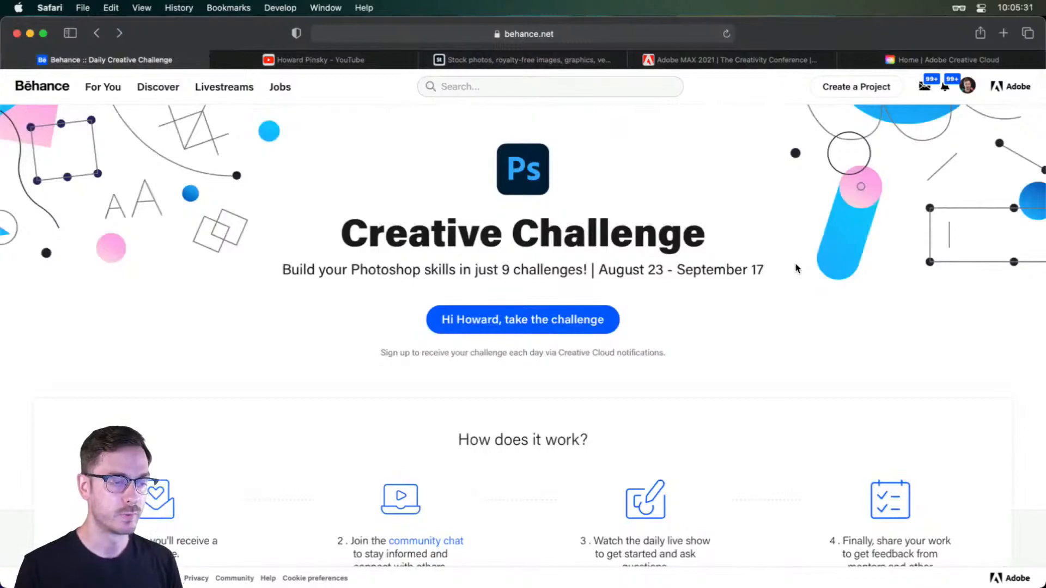
# Examine the dates of the upcoming locked challenges under "Unlock The Challenges" and return to the page header.
pyautogui.scroll(-10, 797, 268)
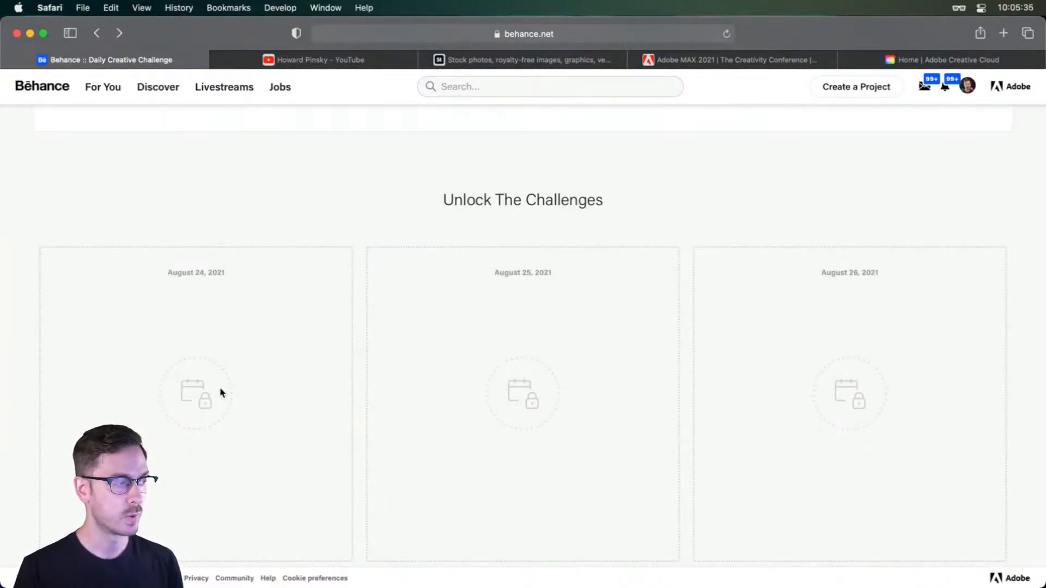
pyautogui.scroll(-2, 214, 396)
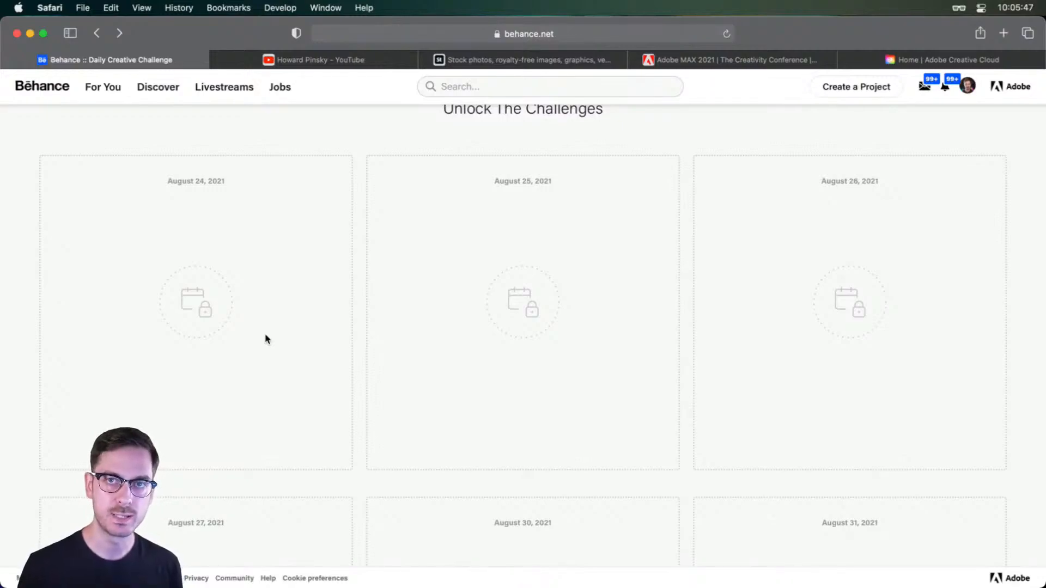
pyautogui.scroll(15, 265, 334)
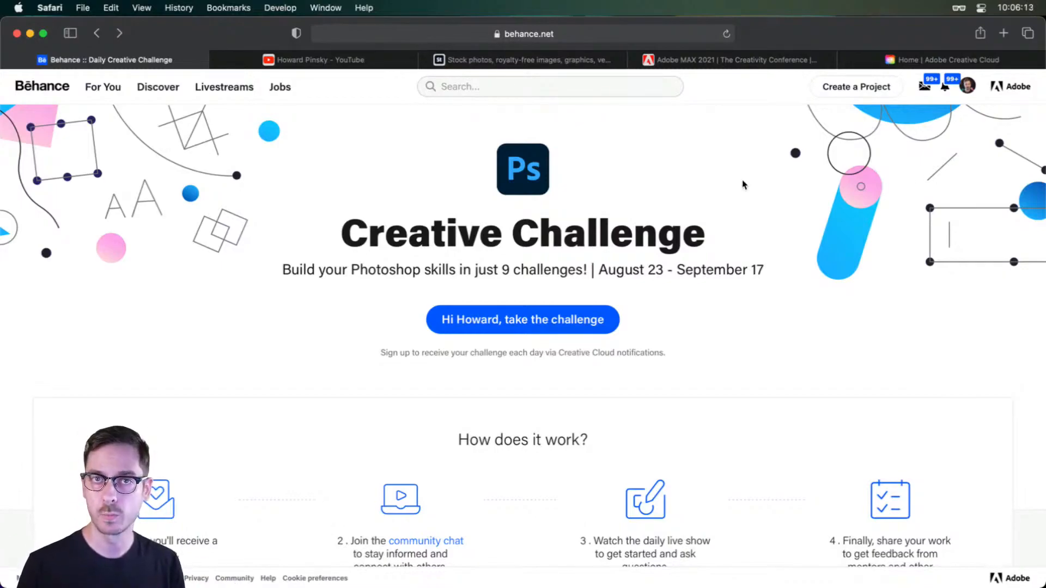
# Switch to the presenter's YouTube channel and look through its uploaded videos, from the newest back to the older Photoshop tutorials.
pyautogui.click(377, 64)
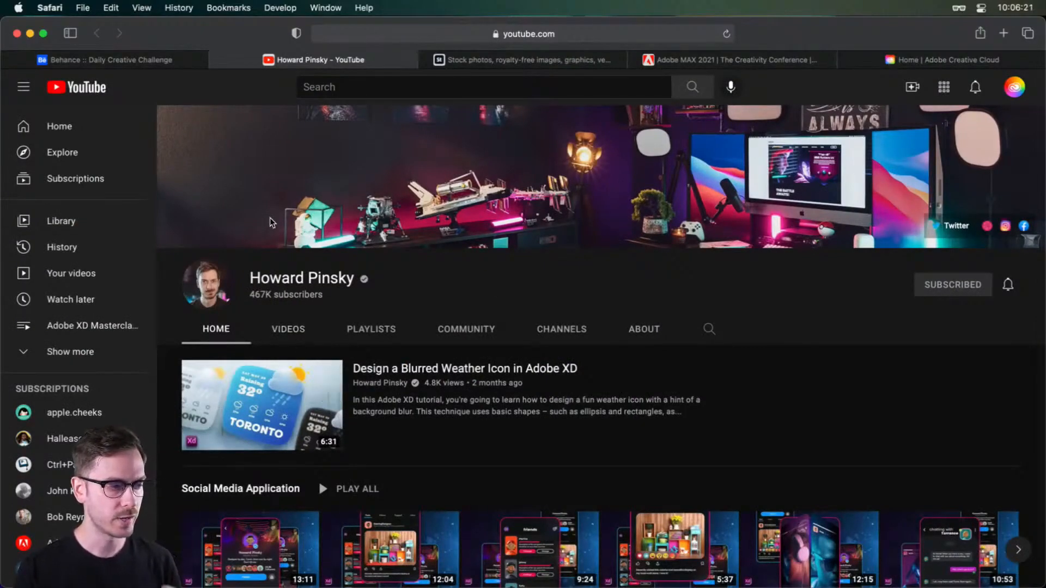
pyautogui.scroll(-5, 432, 354)
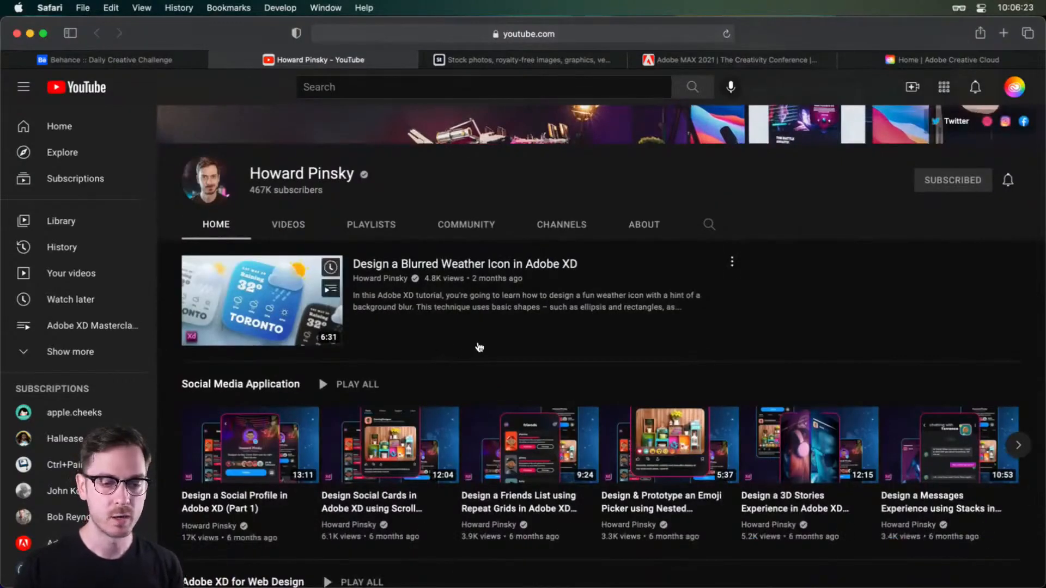
pyautogui.scroll(5, 479, 338)
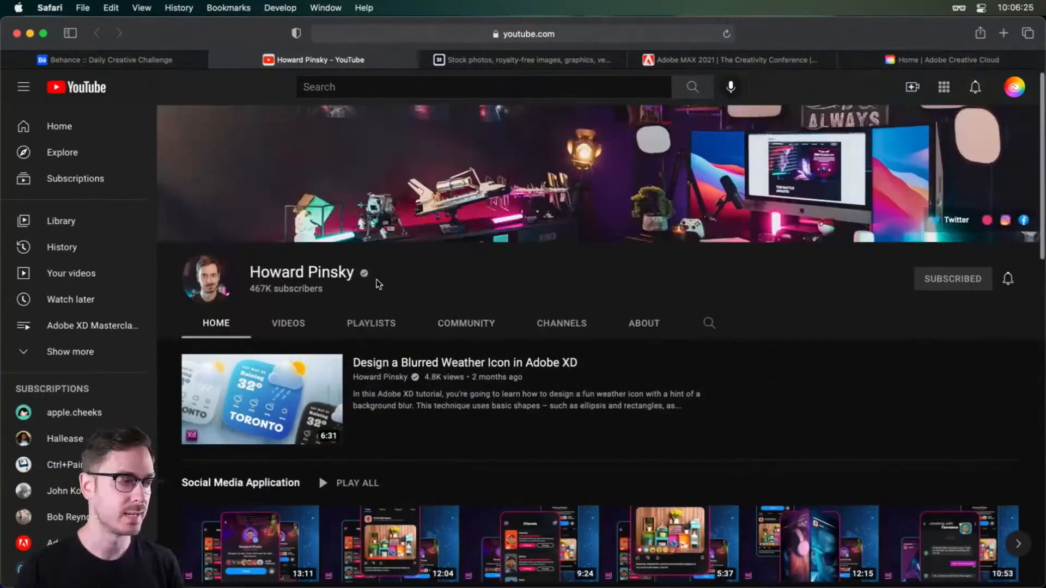
pyautogui.click(292, 328)
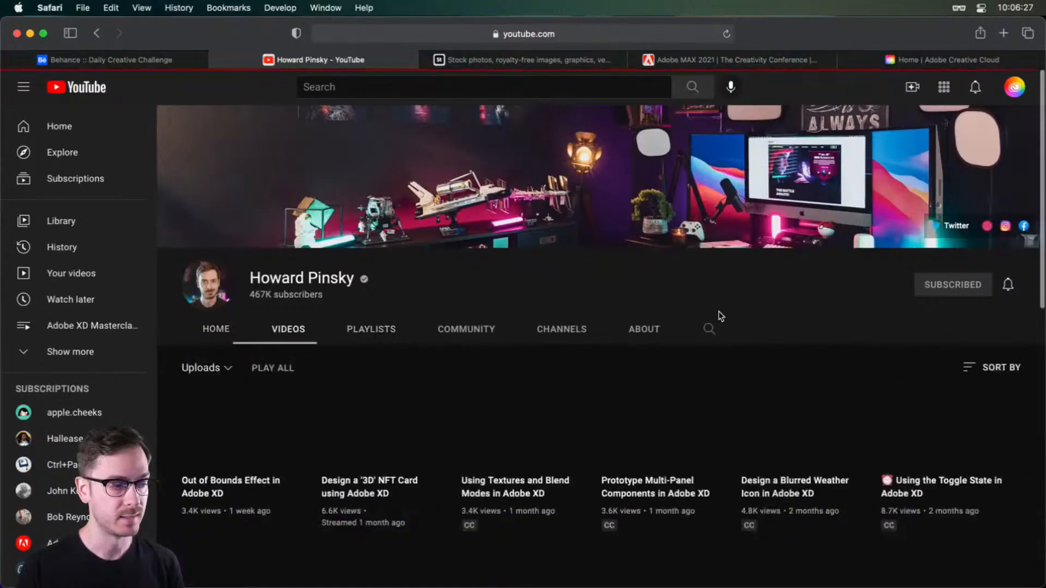
pyautogui.scroll(-20, 726, 346)
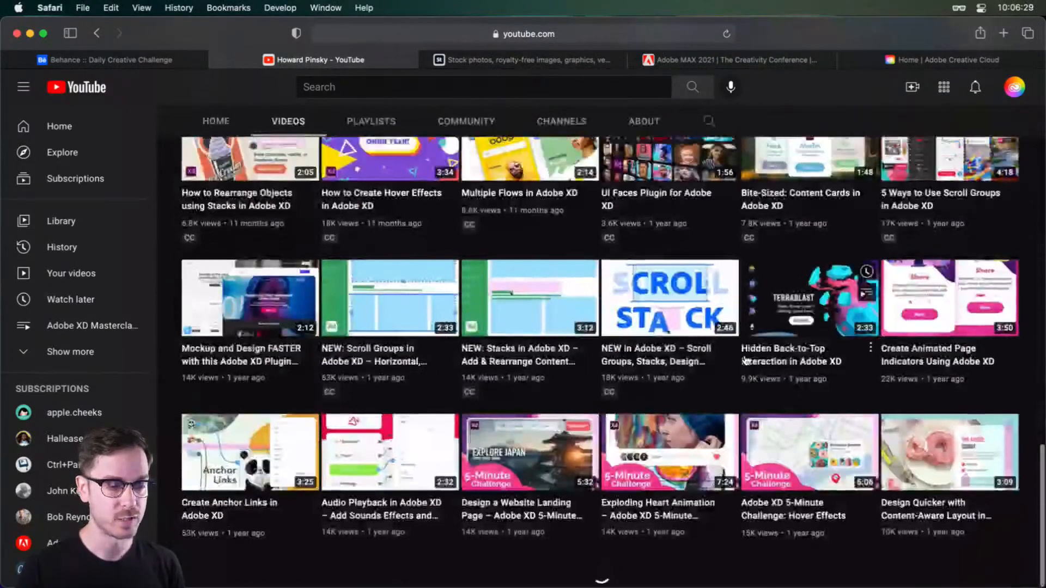
pyautogui.scroll(-6, 747, 354)
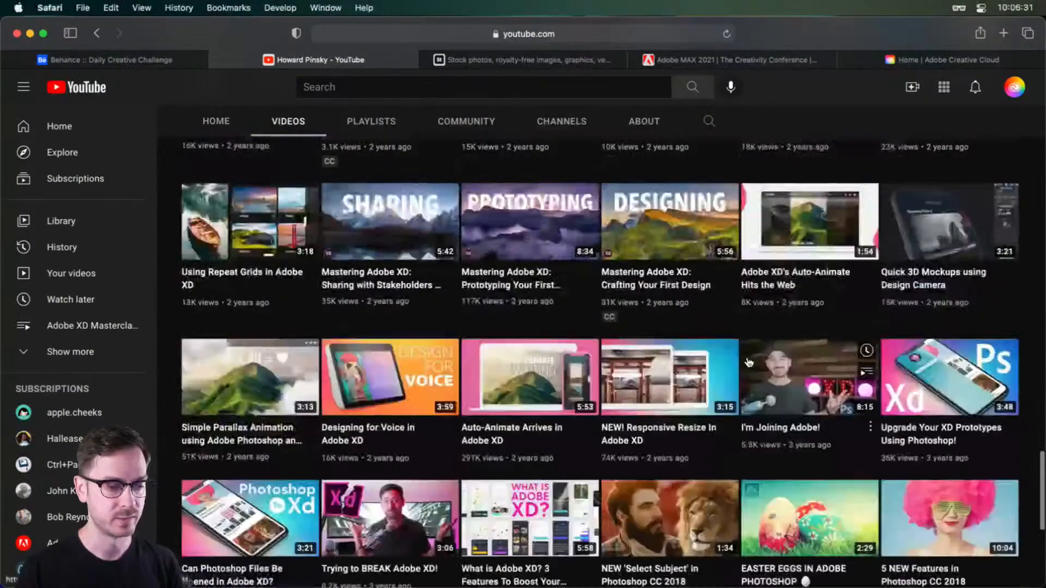
pyautogui.scroll(-4, 749, 362)
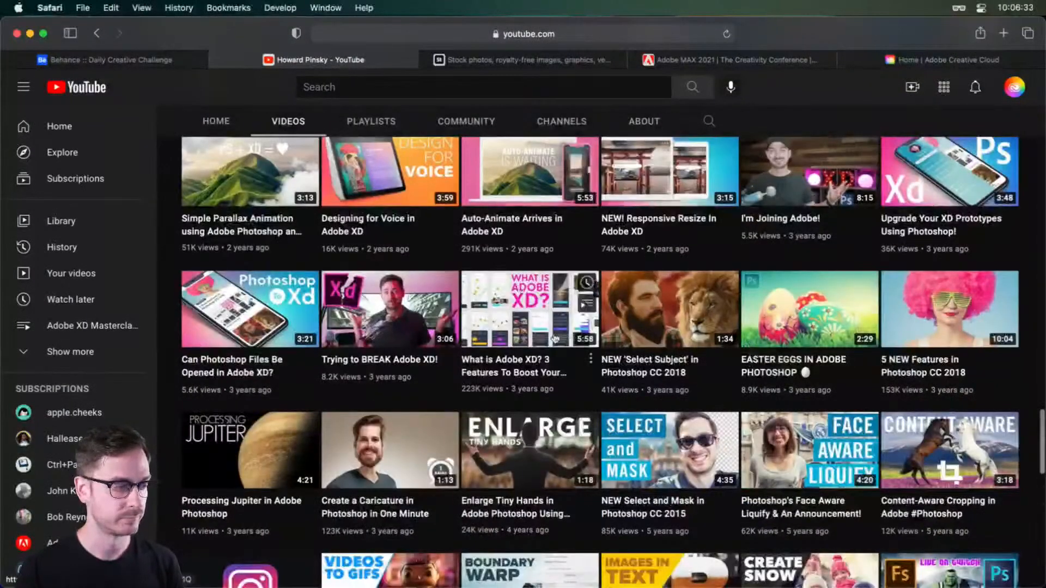
pyautogui.scroll(20, 768, 366)
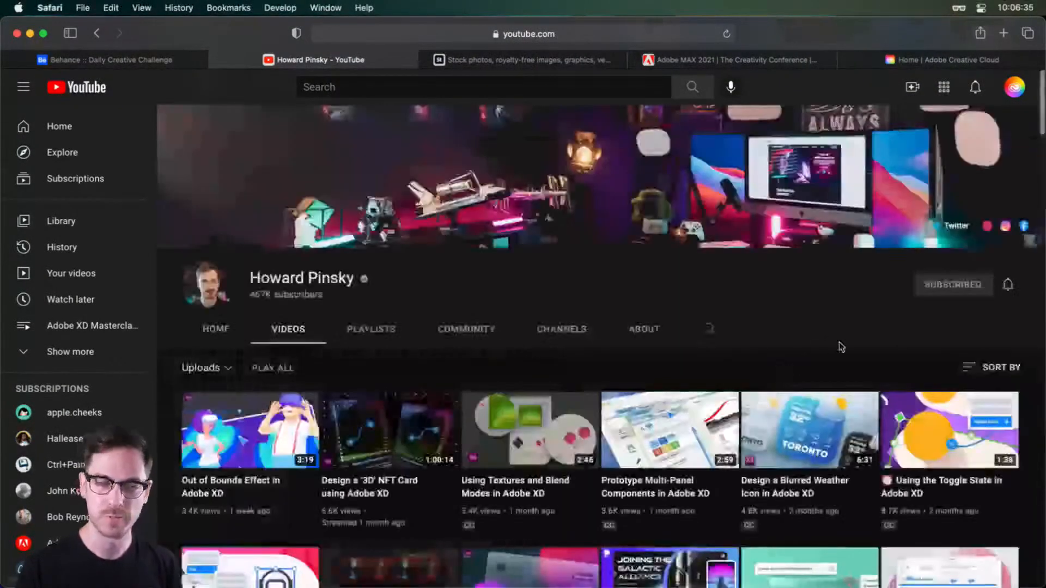
# Sort the channel's uploads by date added (oldest) and look over the earliest Photoshop tutorials.
pyautogui.click(972, 367)
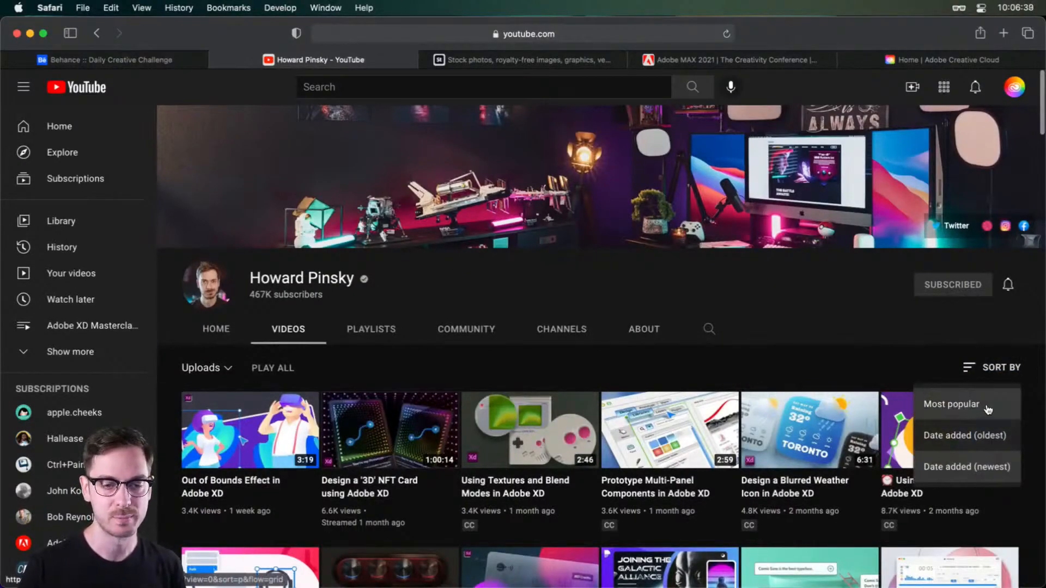
pyautogui.click(989, 449)
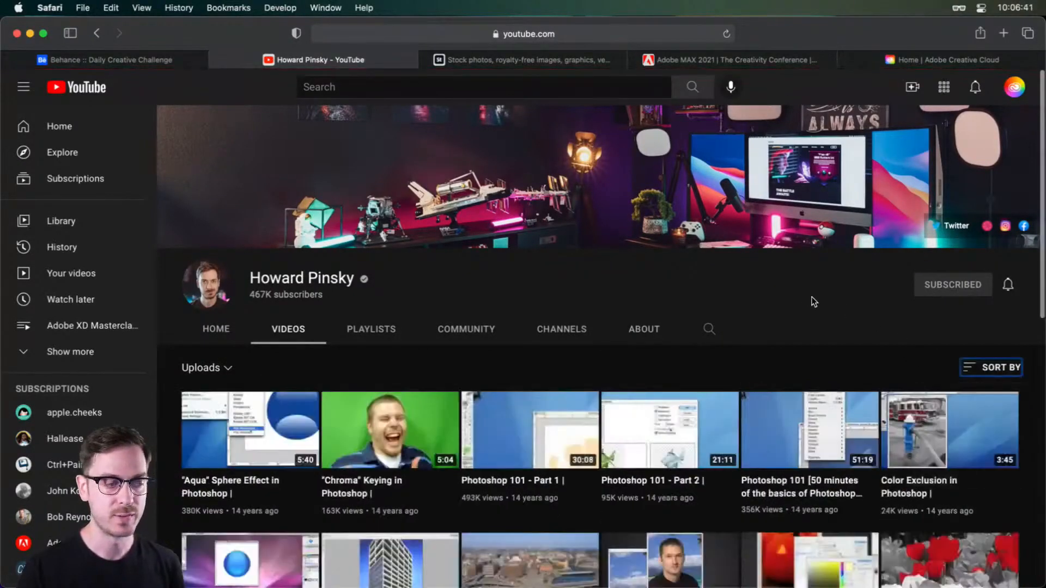
pyautogui.scroll(-3, 807, 297)
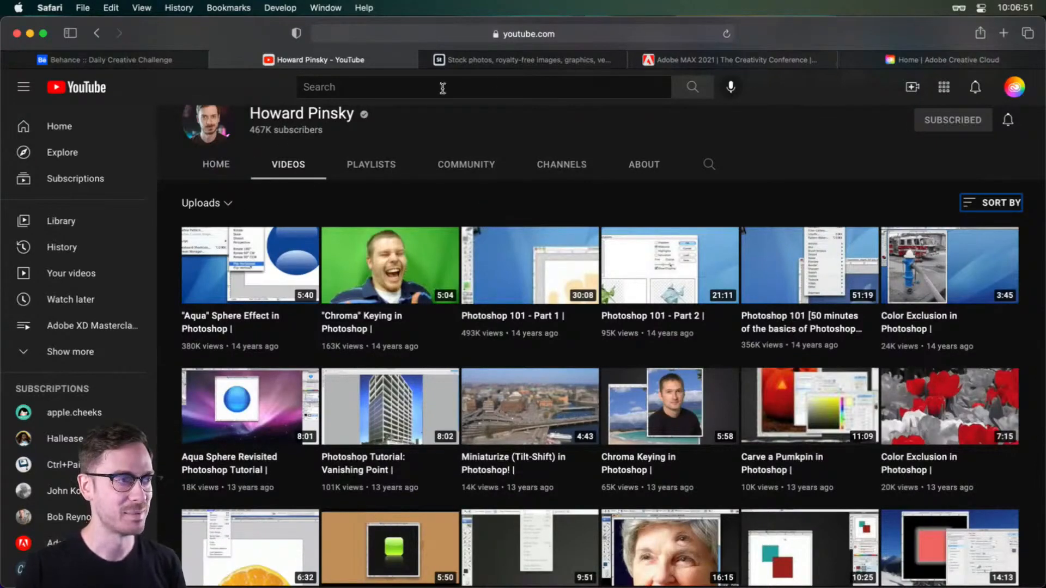
# Switch to Adobe Stock, open its Free collection and look over the free asset categories and popular free photos.
pyautogui.click(536, 60)
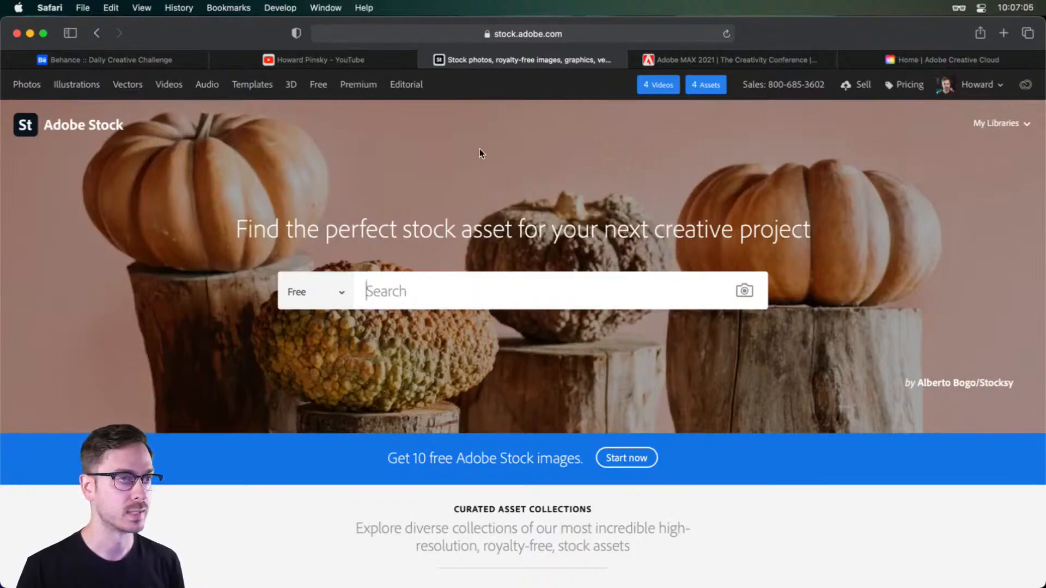
pyautogui.click(325, 88)
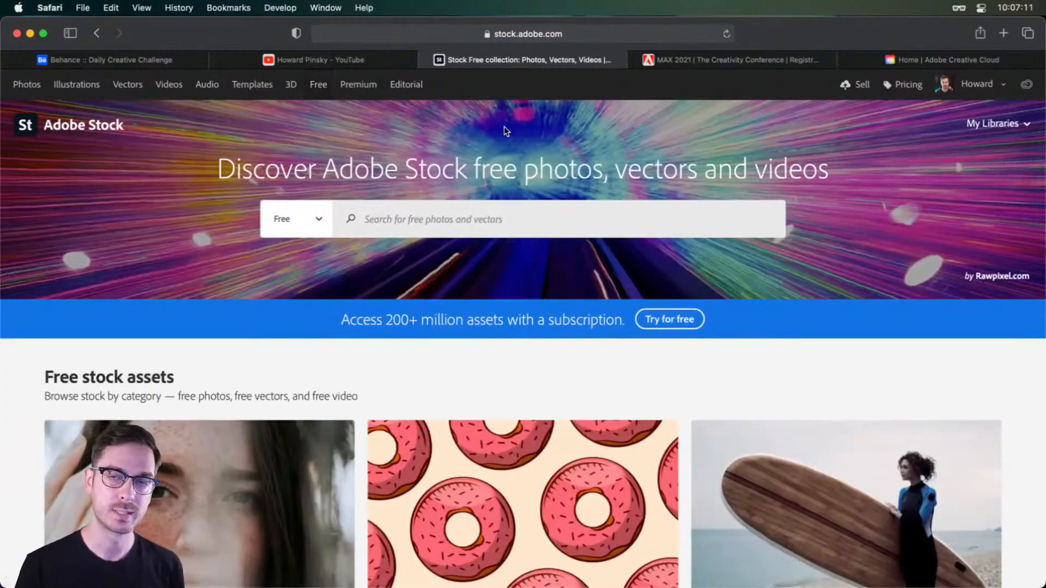
pyautogui.scroll(-8, 506, 137)
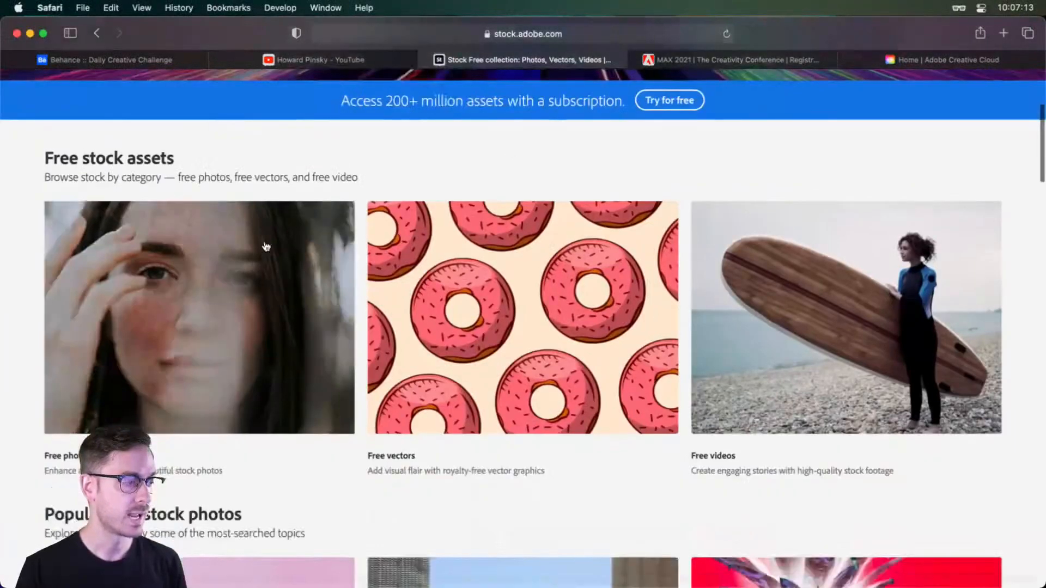
pyautogui.scroll(-10, 338, 327)
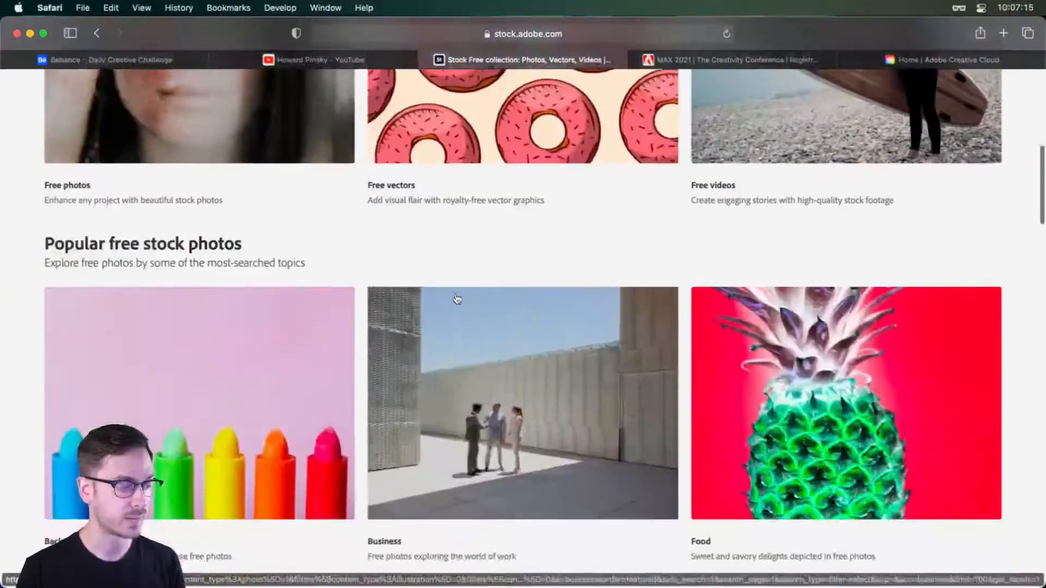
pyautogui.scroll(15, 382, 234)
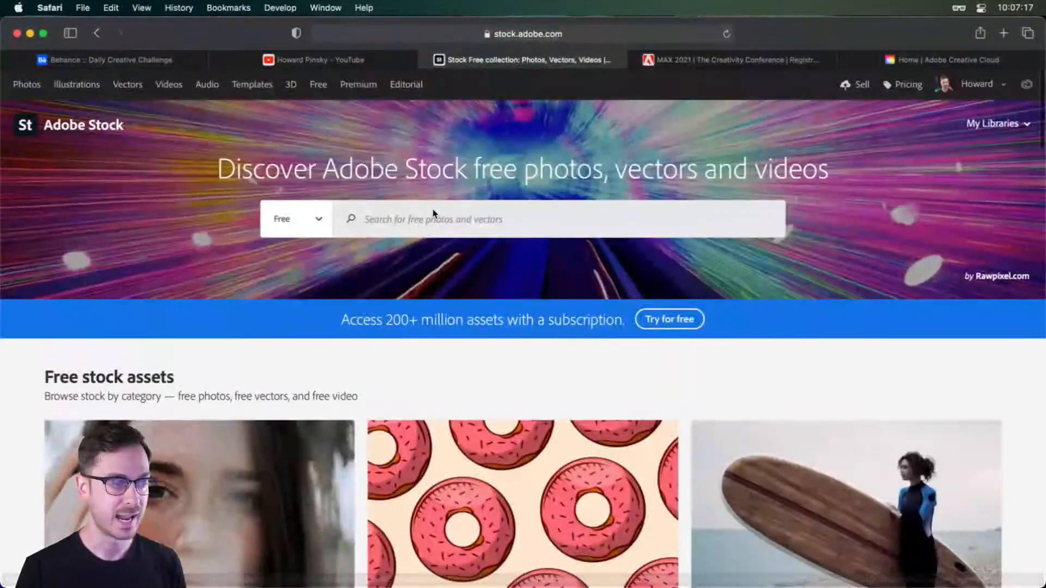
# Search the free Adobe Stock collection for "beach".
pyautogui.click(592, 224)
pyautogui.write('beach')
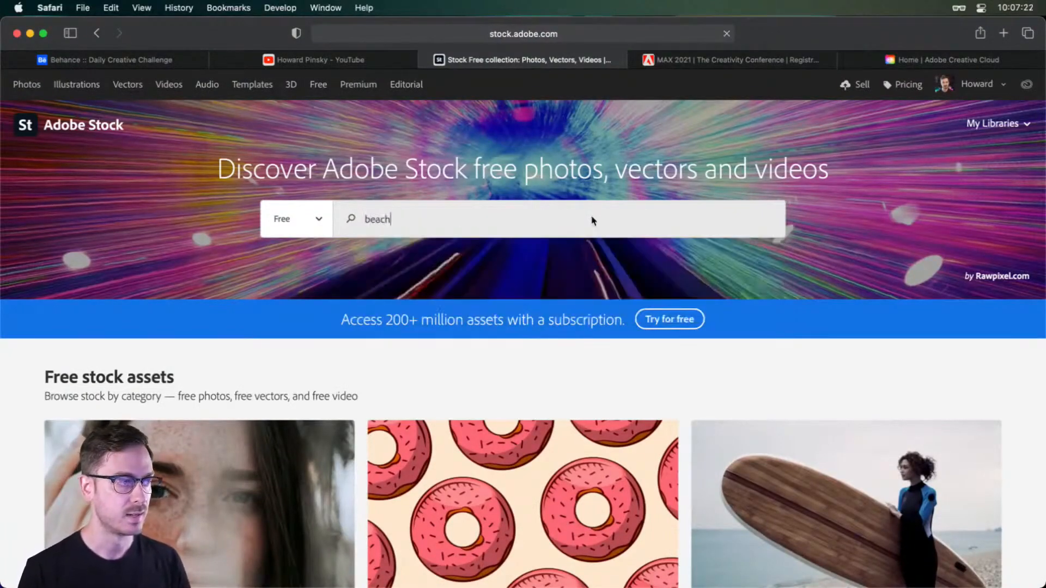
pyautogui.press('Return')
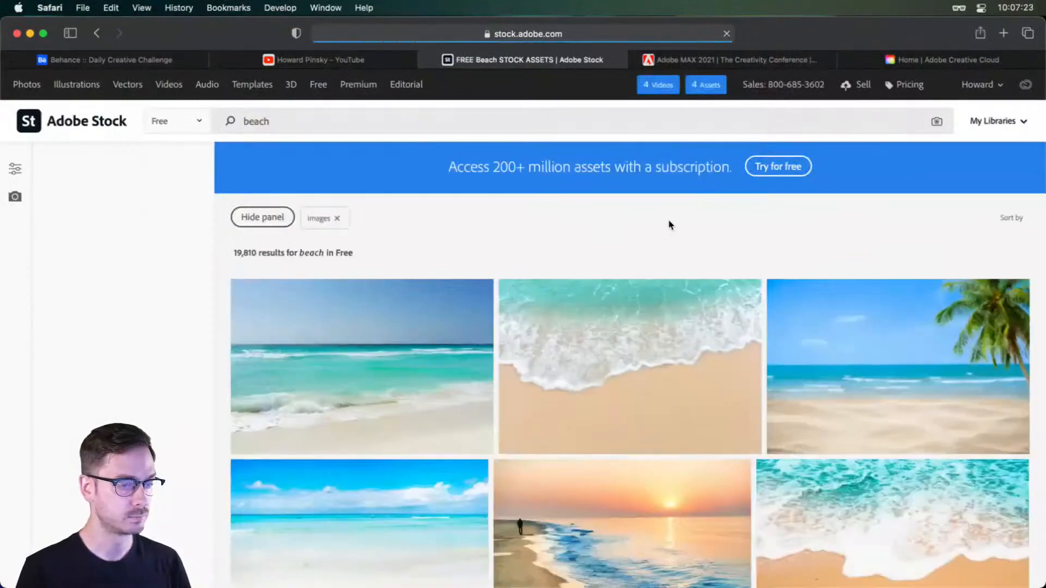
# Replace the free-asset search term with "sunset" and look over the matching images.
pyautogui.click(530, 123)
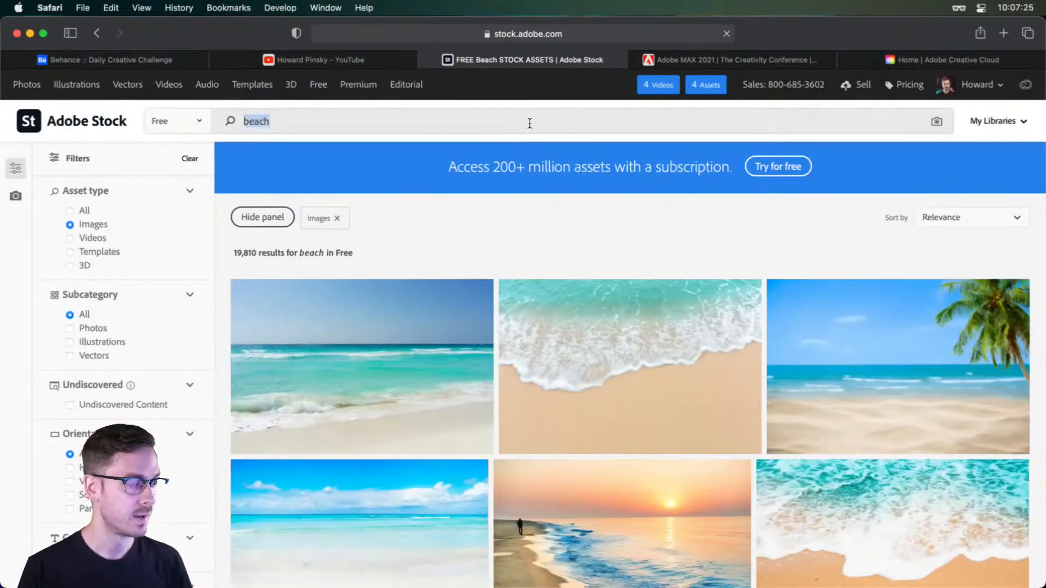
pyautogui.write('sunset')
pyautogui.press('Return')
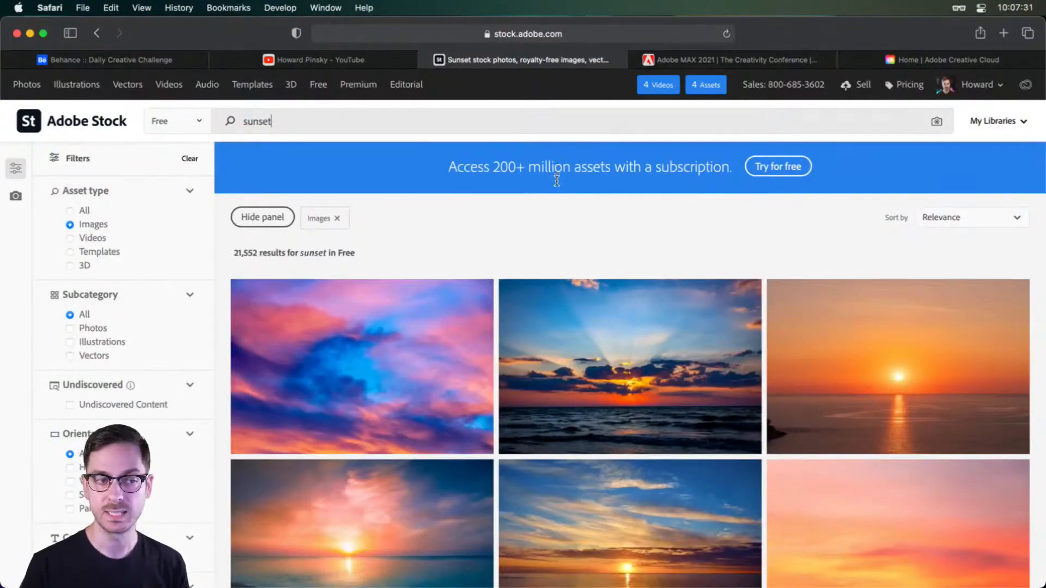
pyautogui.moveTo(595, 378)
pyautogui.scroll(-2, 600, 371)
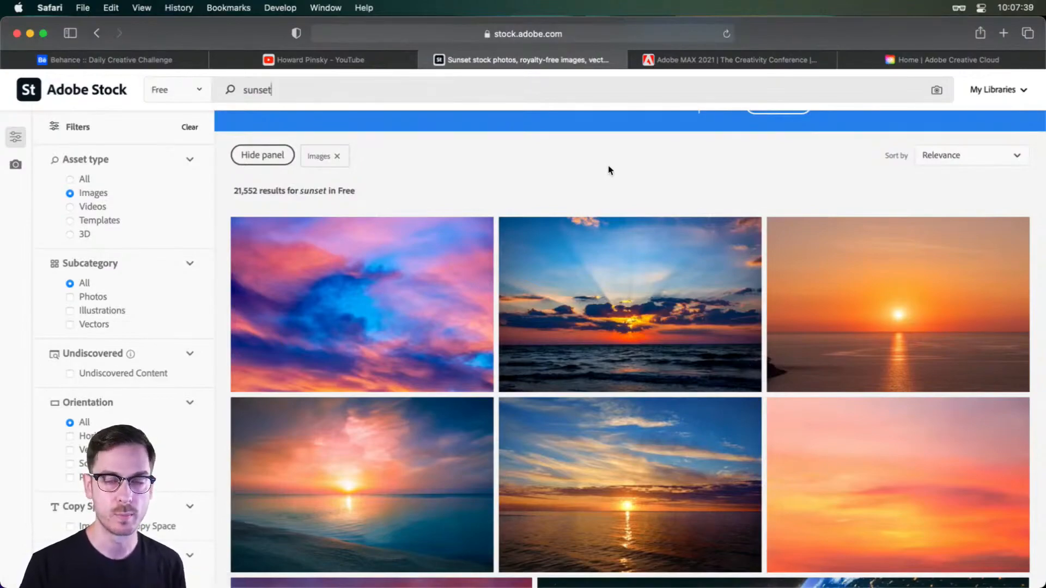
pyautogui.scroll(2, 608, 171)
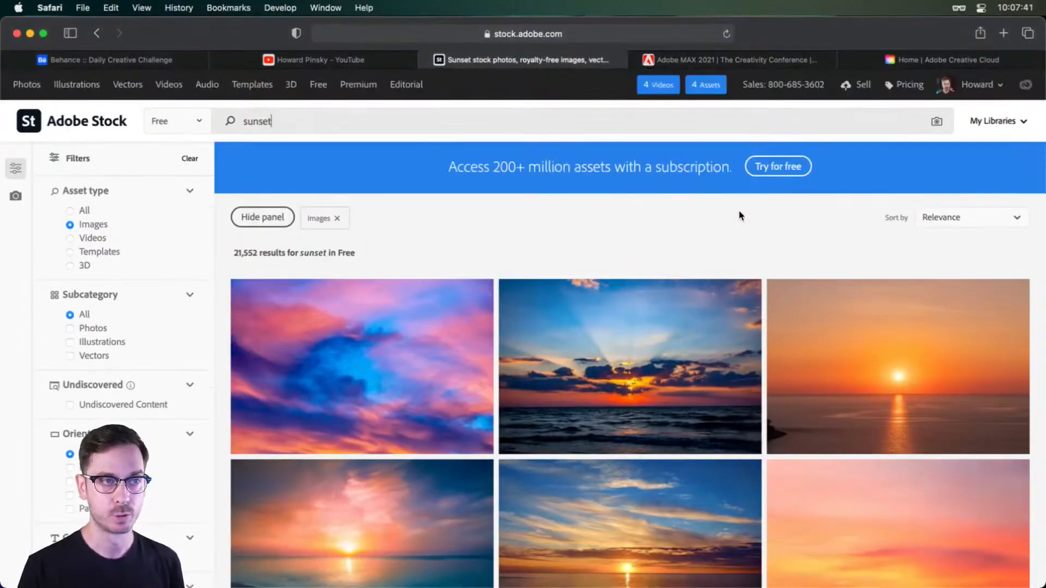
# Switch to the Adobe MAX 2021 page and look over the introduction to the free virtual event.
pyautogui.click(744, 53)
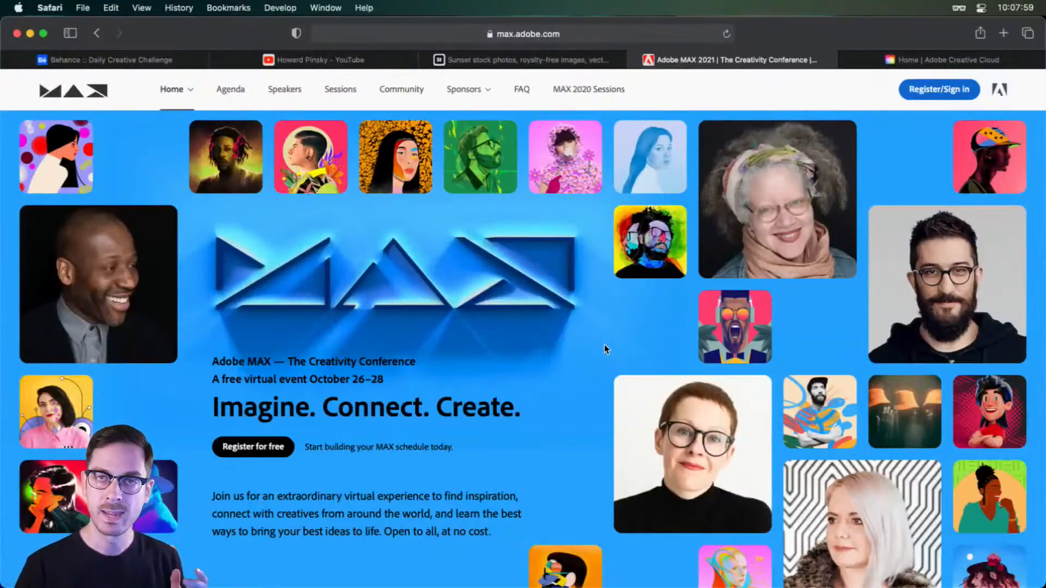
pyautogui.scroll(-1, 596, 339)
pyautogui.scroll(-1, 596, 344)
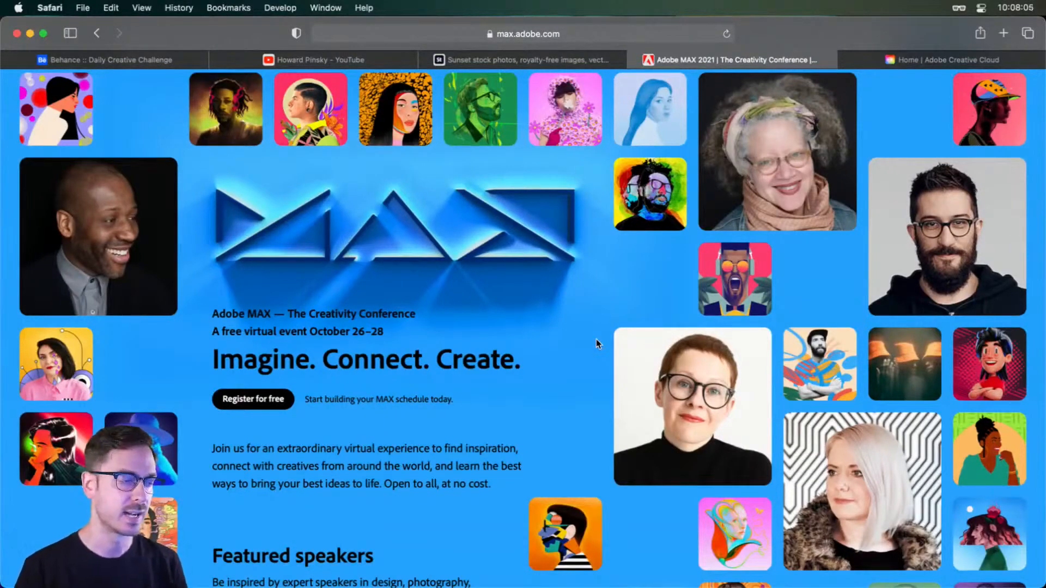
pyautogui.scroll(2, 551, 299)
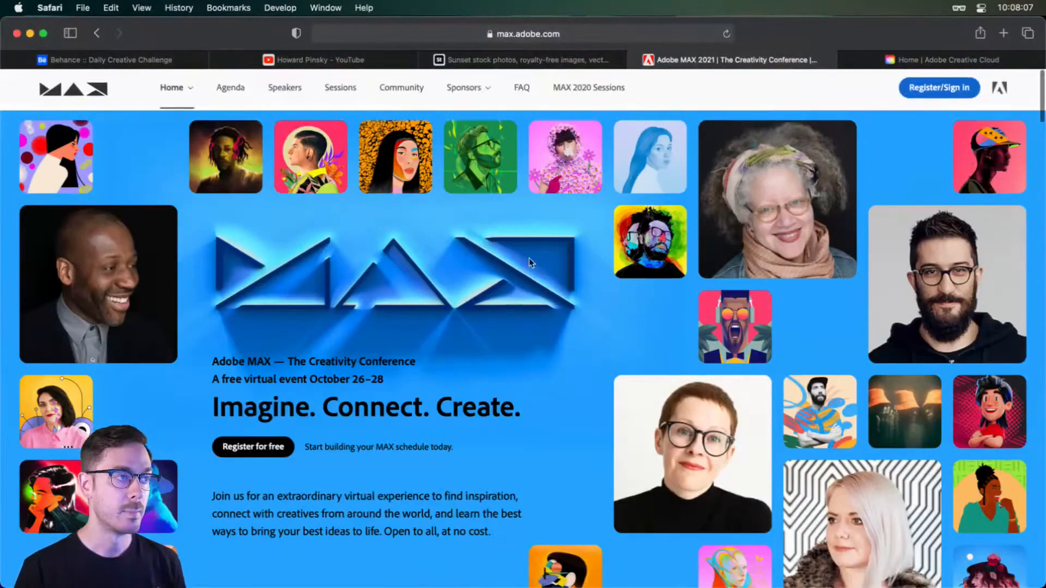
# Open the Adobe MAX Sessions page and look over its list of content tracks.
pyautogui.click(466, 92)
pyautogui.click(466, 93)
pyautogui.click(344, 90)
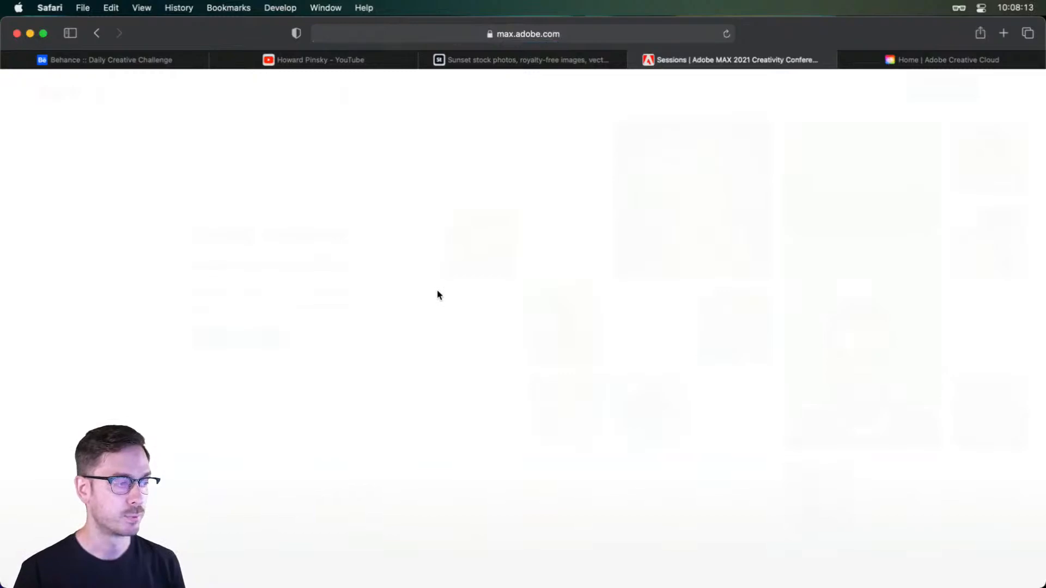
pyautogui.scroll(-10, 439, 294)
pyautogui.scroll(4, 443, 300)
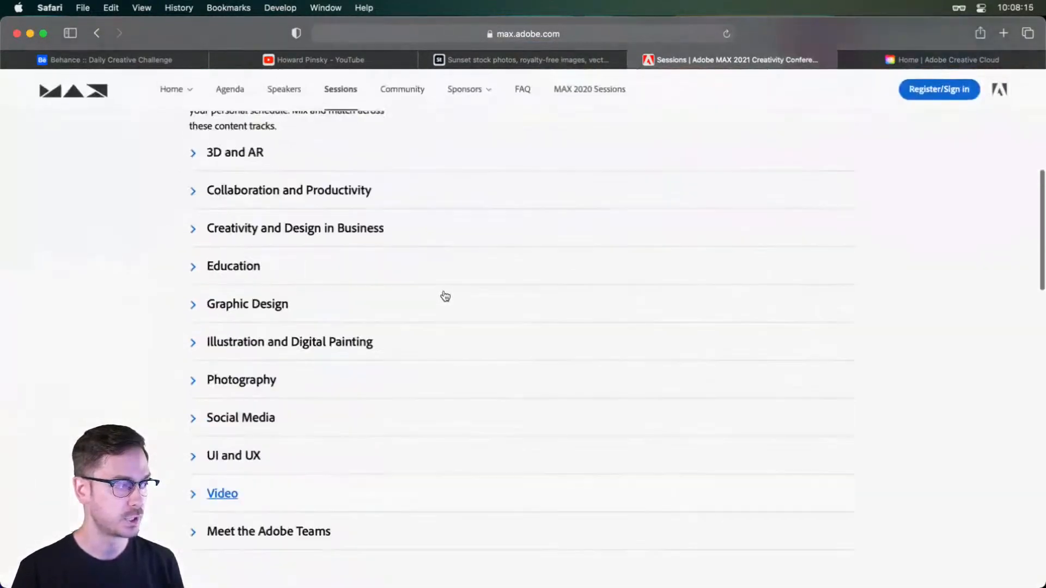
# Expand the UI and UX track to view its featured speakers, and return to the head of the Sessions page.
pyautogui.click(238, 462)
pyautogui.scroll(-3, 725, 417)
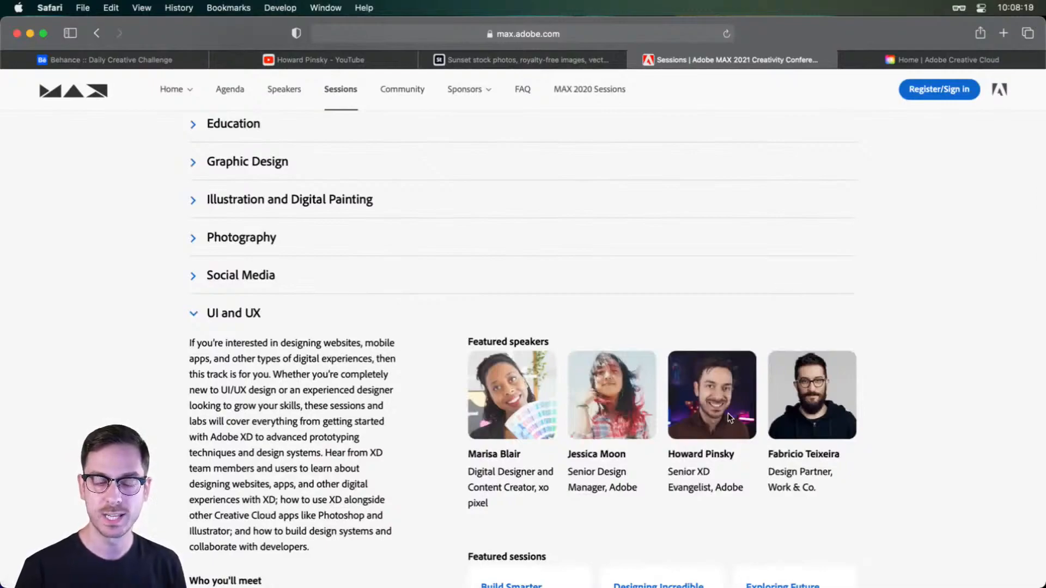
pyautogui.scroll(4, 724, 362)
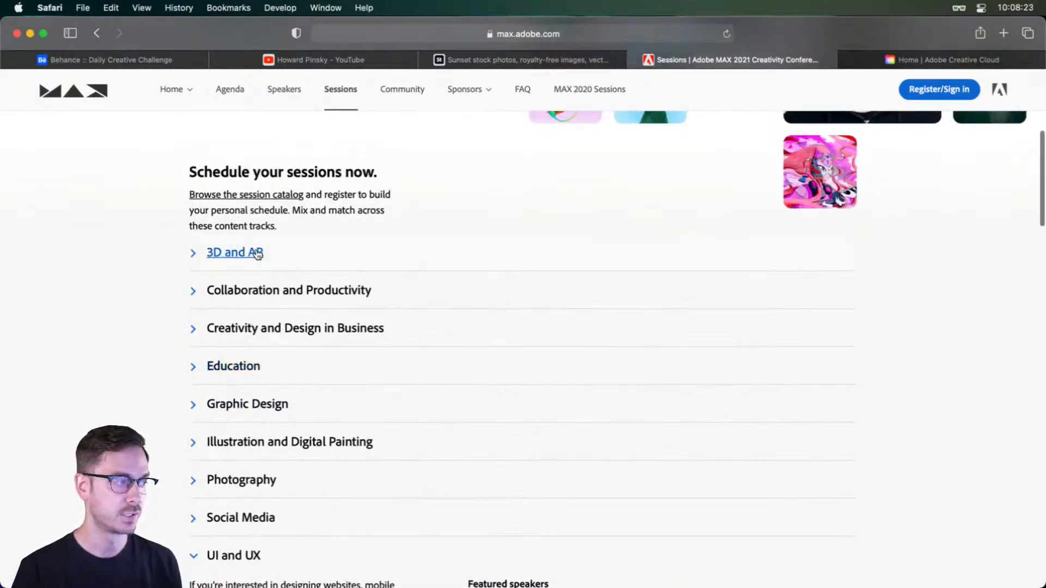
pyautogui.scroll(-1, 276, 303)
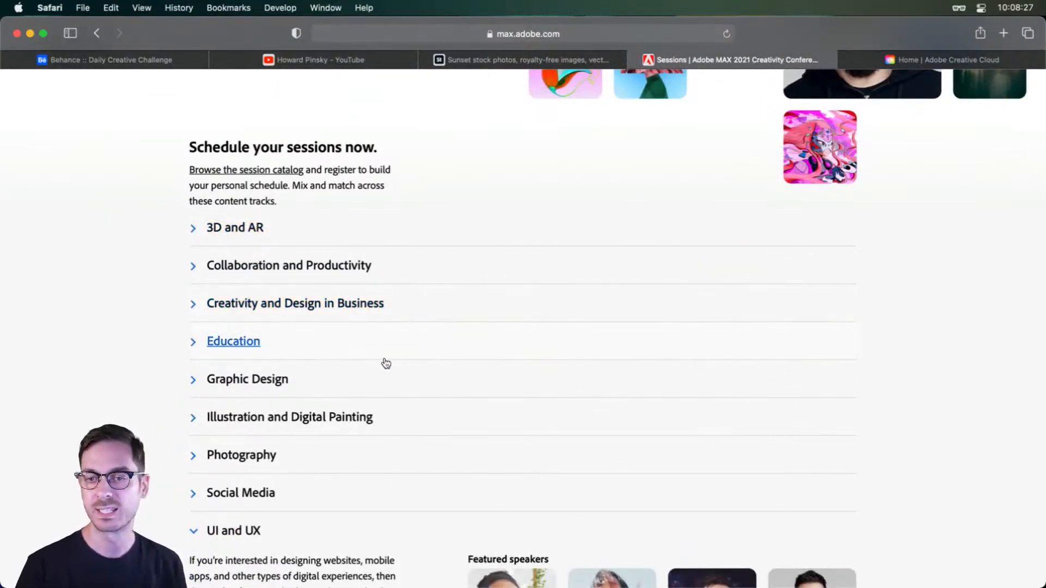
pyautogui.scroll(10, 416, 351)
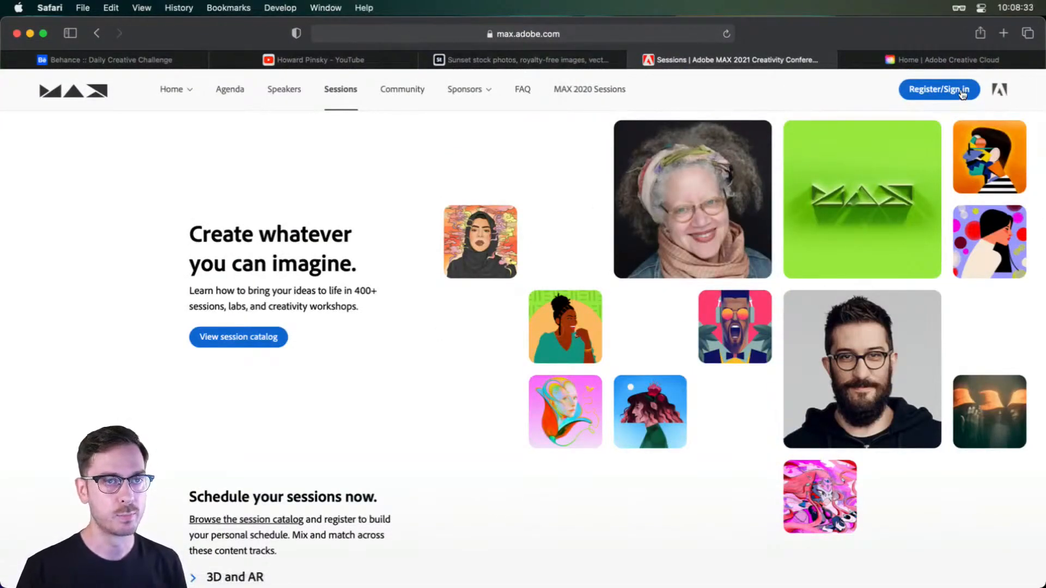
# Switch to the Creative Cloud page of free Photoshop skies and bring the Sunsets download section into view.
pyautogui.click(875, 61)
pyautogui.scroll(-10, 888, 187)
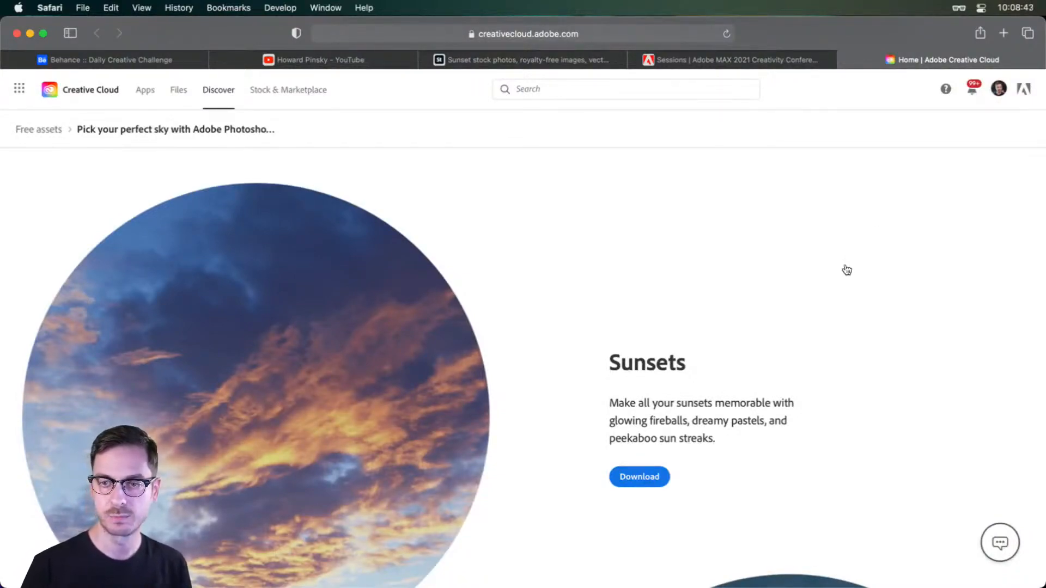
# Switch to Photoshop and examine the "Hello!" artboard with the challenge prompt in 00_sampleTemplate.psd at 100%.
pyautogui.press('super+Tab')
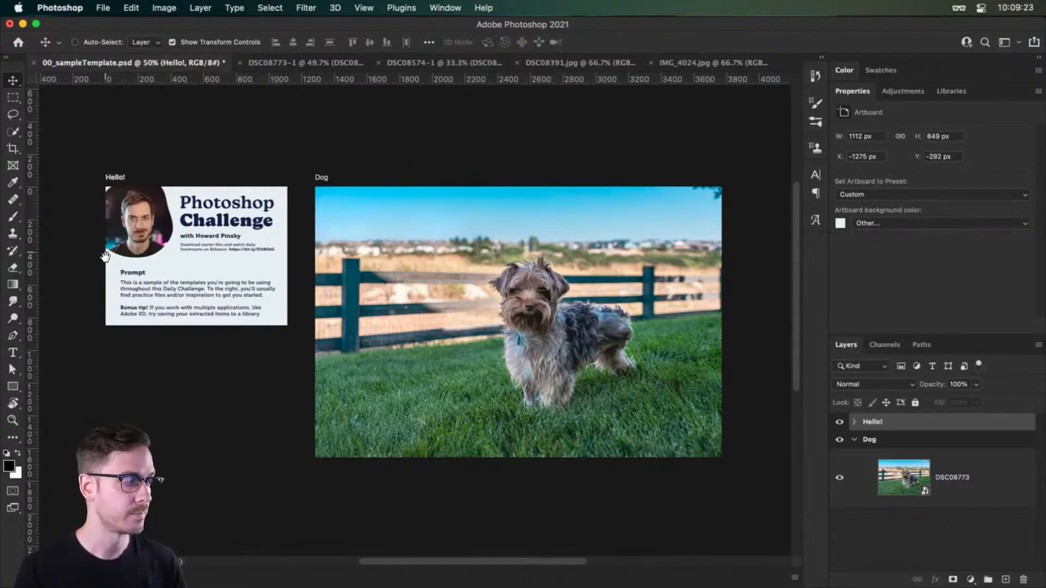
pyautogui.scroll(5, 104, 256)
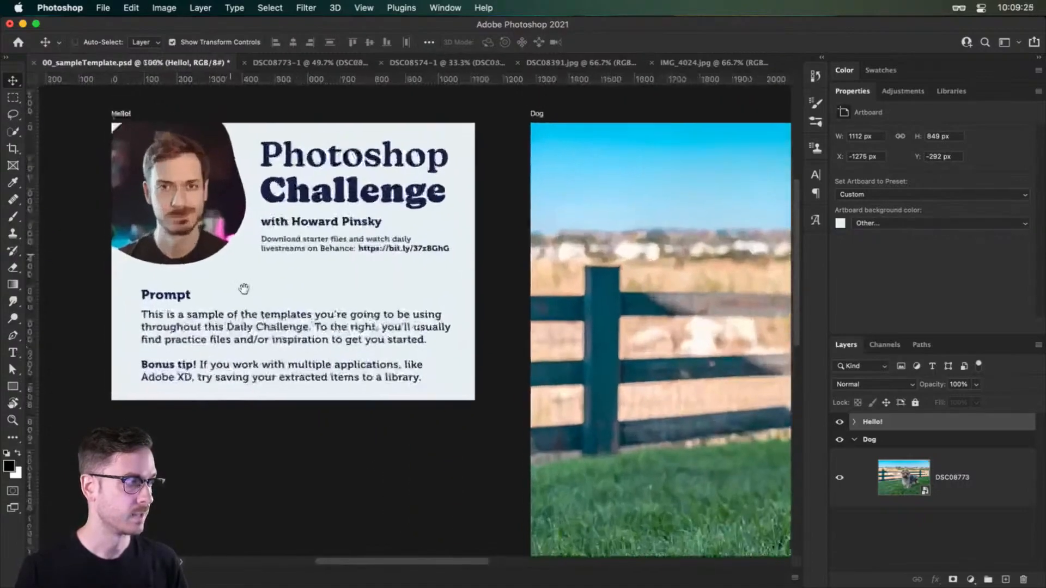
pyautogui.hscroll(-5, 363, 260)
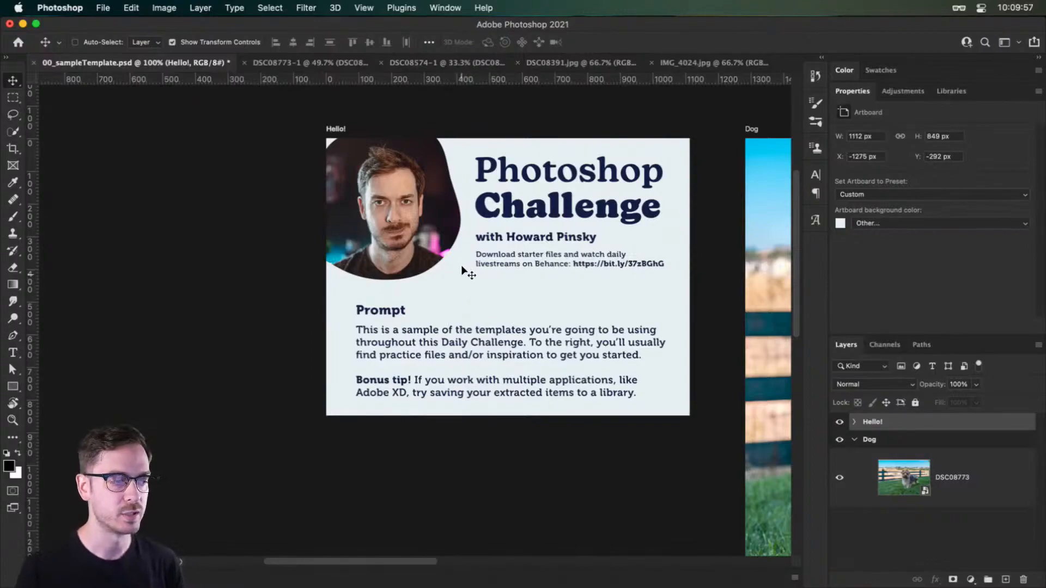
# Read the sample prompt and the bonus tip on the "Hello!" artboard.
pyautogui.hscroll(-3, 502, 250)
pyautogui.scroll(-2, 502, 250)
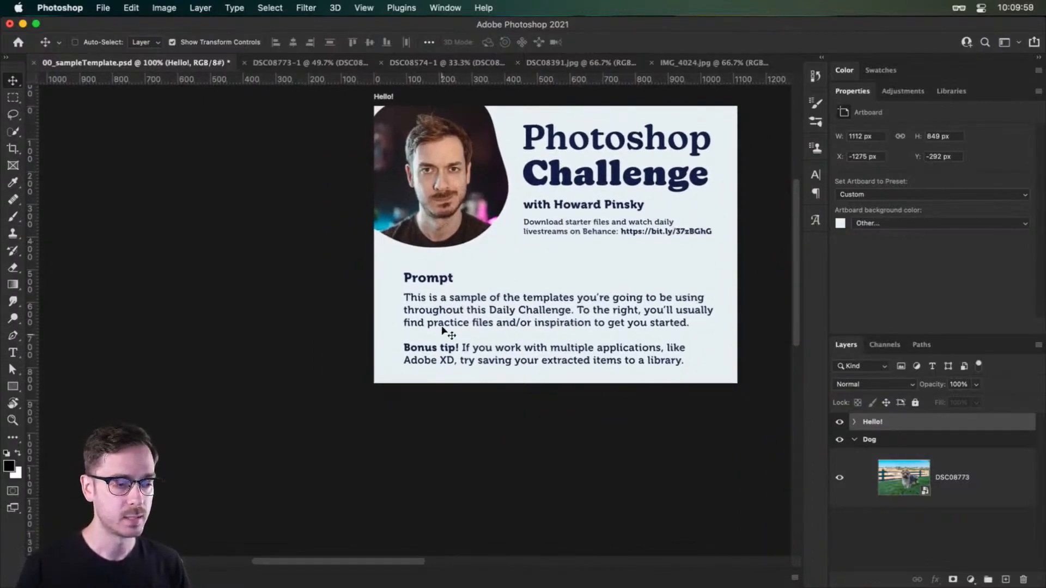
pyautogui.hscroll(2, 567, 326)
pyautogui.scroll(2, 566, 326)
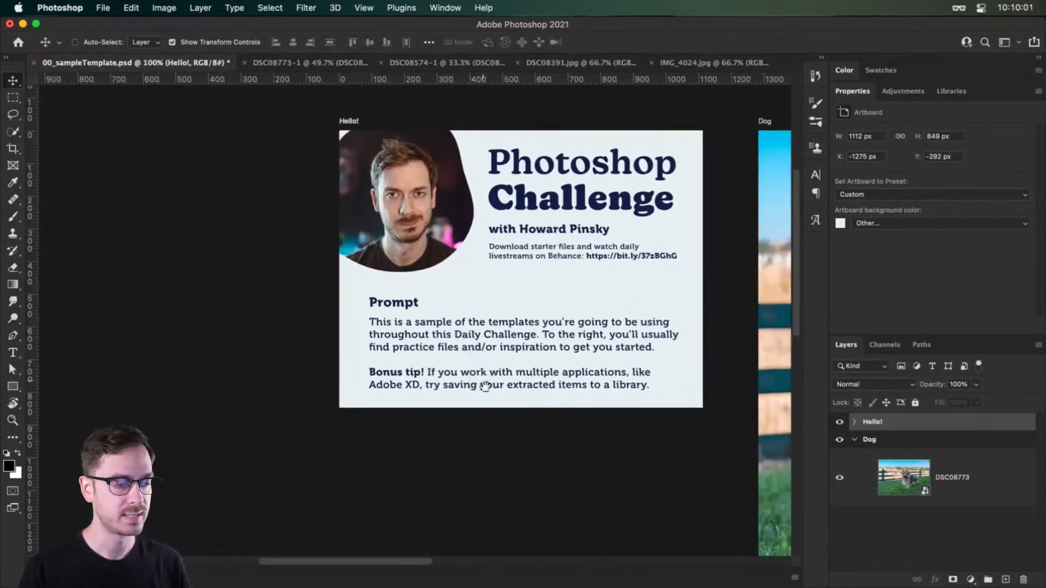
pyautogui.scroll(-2, 480, 368)
pyautogui.hscroll(1, 477, 354)
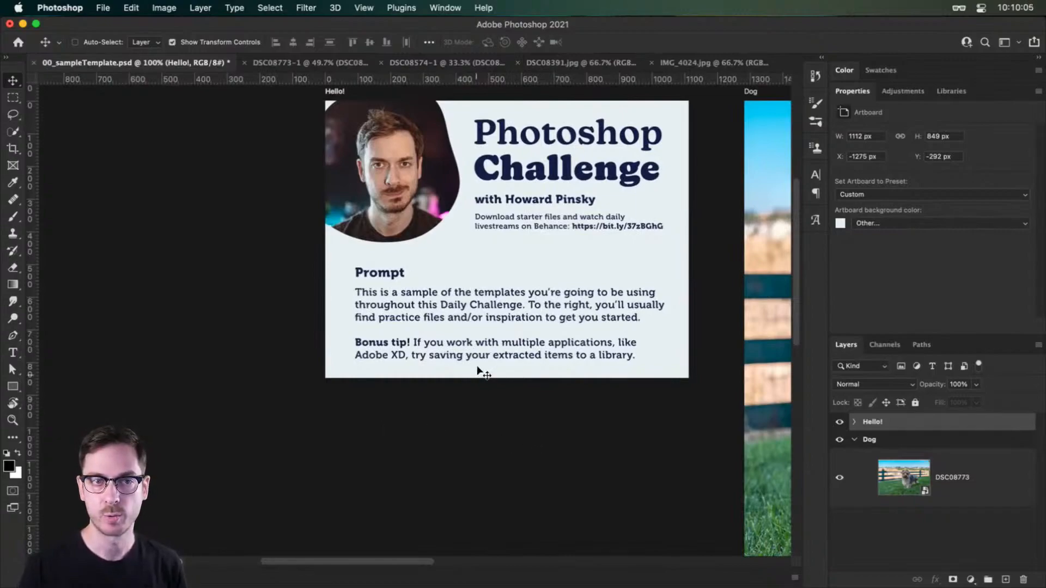
# Examine the practice photo on the neighbouring "Dog" artboard, including a closer look at the dog at 100%.
pyautogui.press('super+minus')
pyautogui.moveTo(450, 317); pyautogui.dragTo(413, 307)
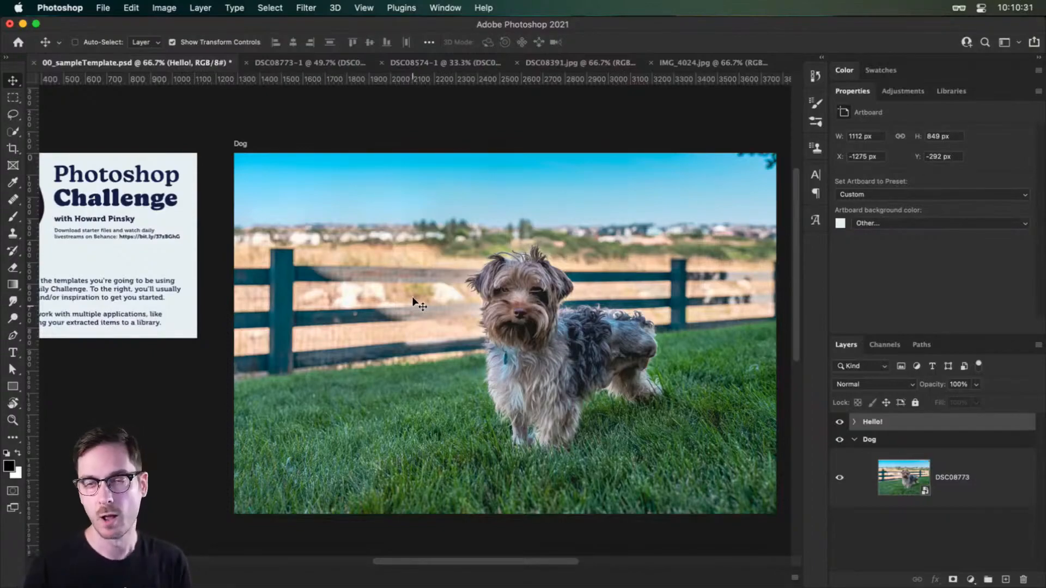
pyautogui.moveTo(497, 263); pyautogui.dragTo(487, 226)
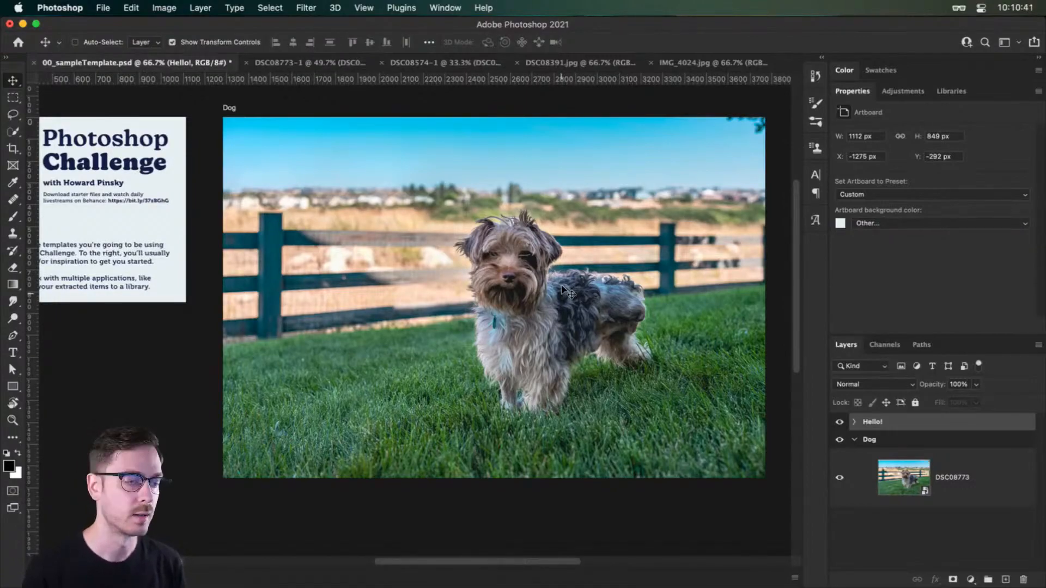
pyautogui.keyDown('super'); pyautogui.click(650, 325); pyautogui.keyUp('super')
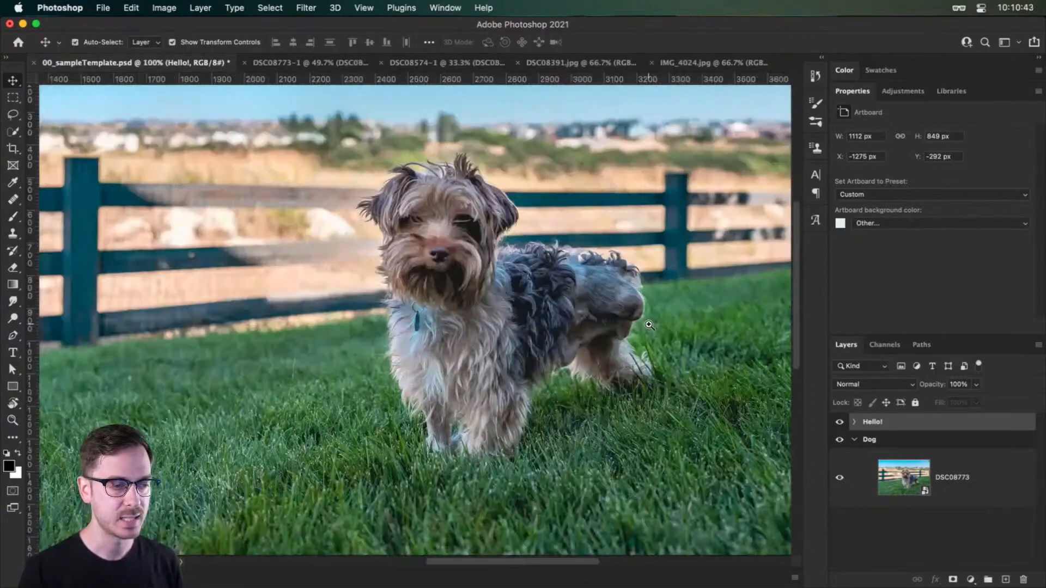
pyautogui.keyDown('alt'); pyautogui.click(650, 325); pyautogui.keyUp('alt')
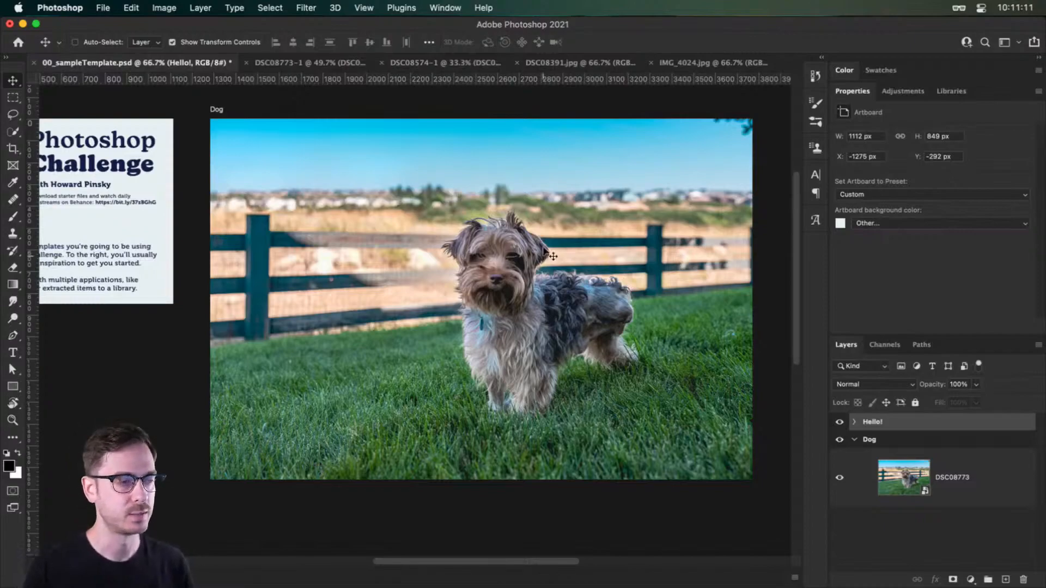
# Select the dog photo layer DSC08773 and start Sky Replacement on it.
pyautogui.click(606, 251)
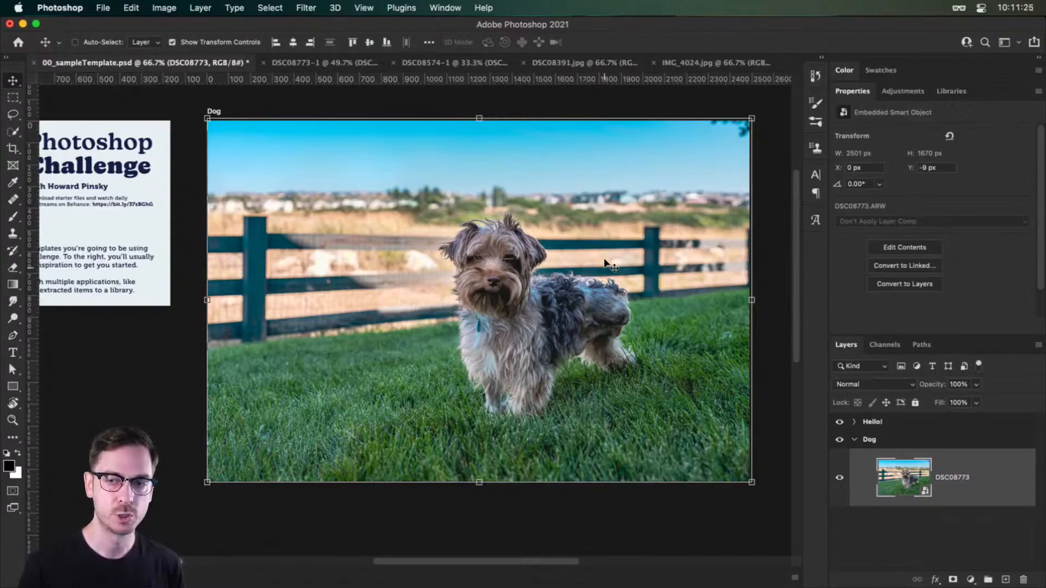
pyautogui.moveTo(607, 264); pyautogui.dragTo(577, 277)
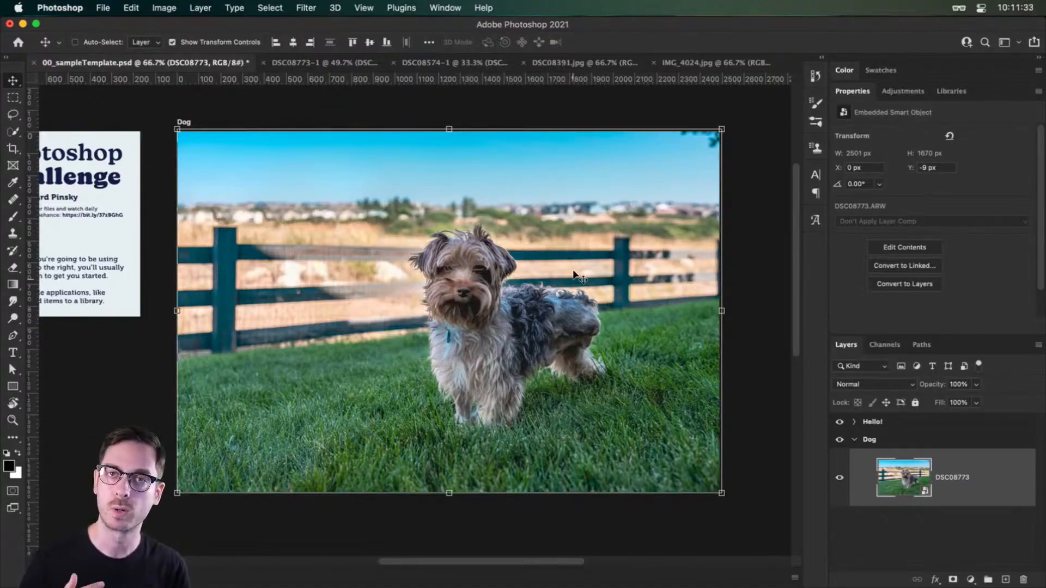
pyautogui.moveTo(323, 244); pyautogui.dragTo(494, 286)
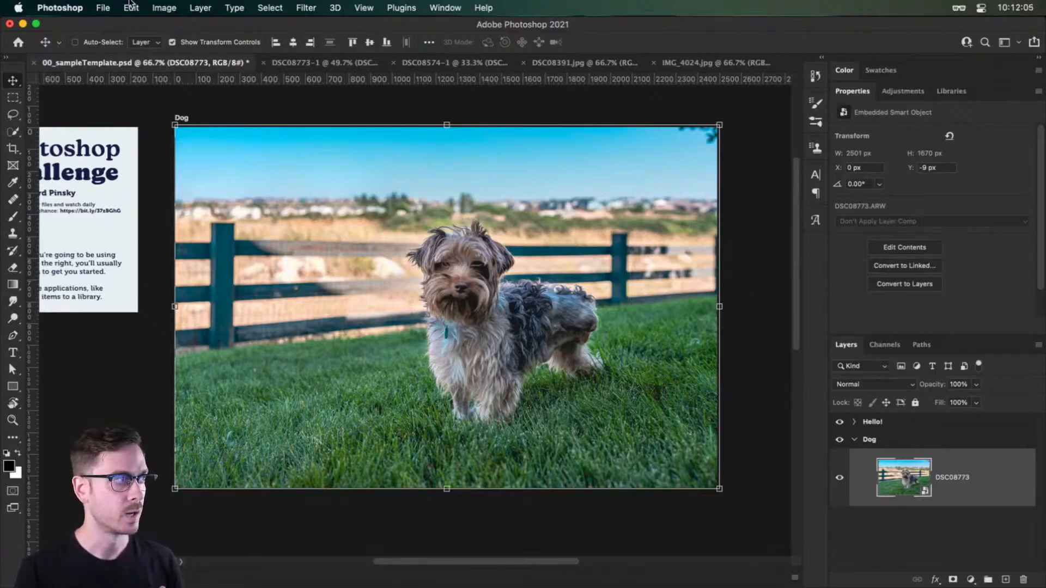
pyautogui.click(132, 8)
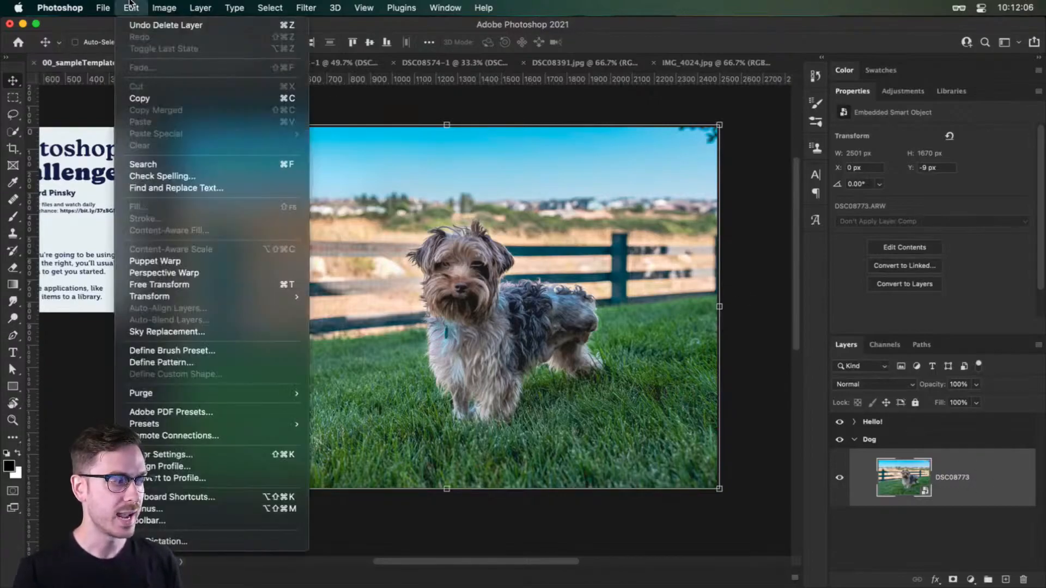
pyautogui.click(211, 333)
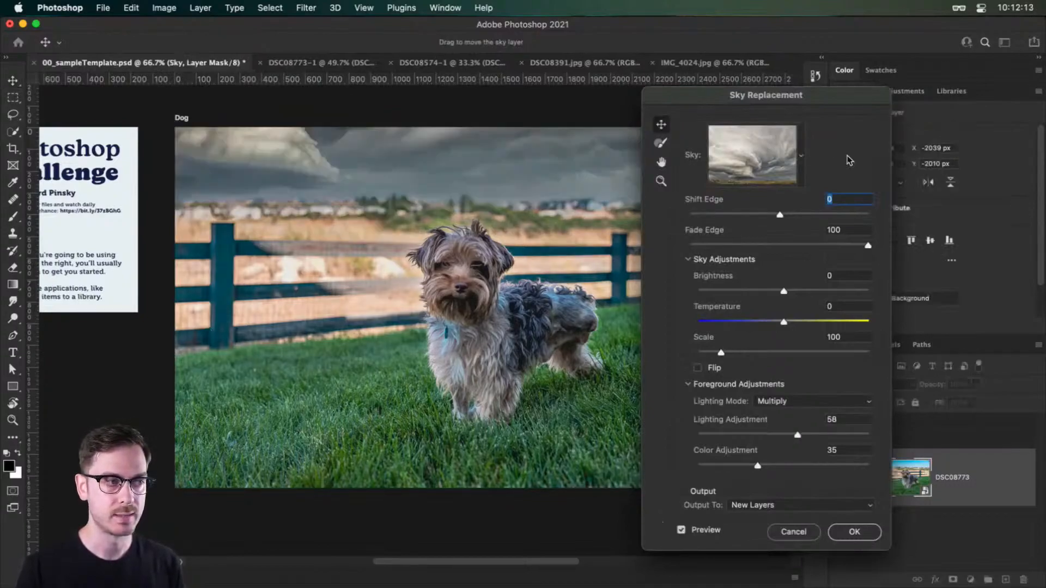
# Show the available sky preset groups and the options for importing skies from images or from sky presets.
pyautogui.click(802, 157)
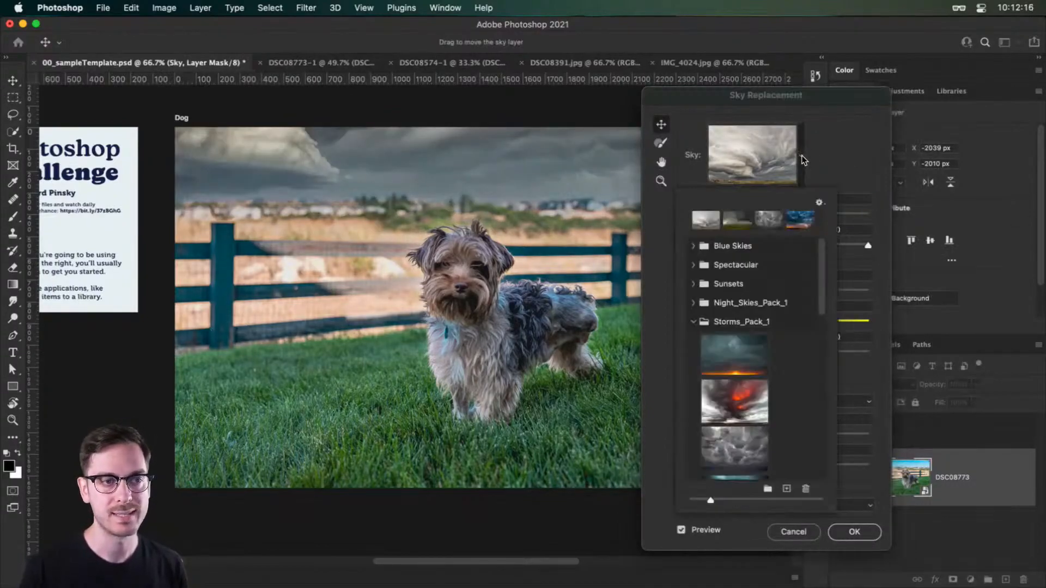
pyautogui.click(820, 204)
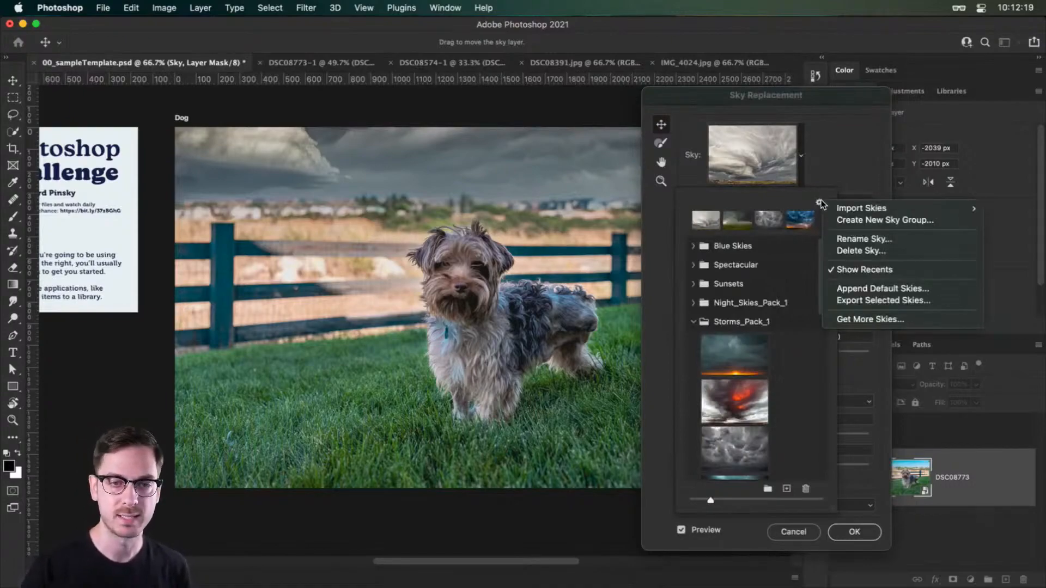
pyautogui.moveTo(899, 213)
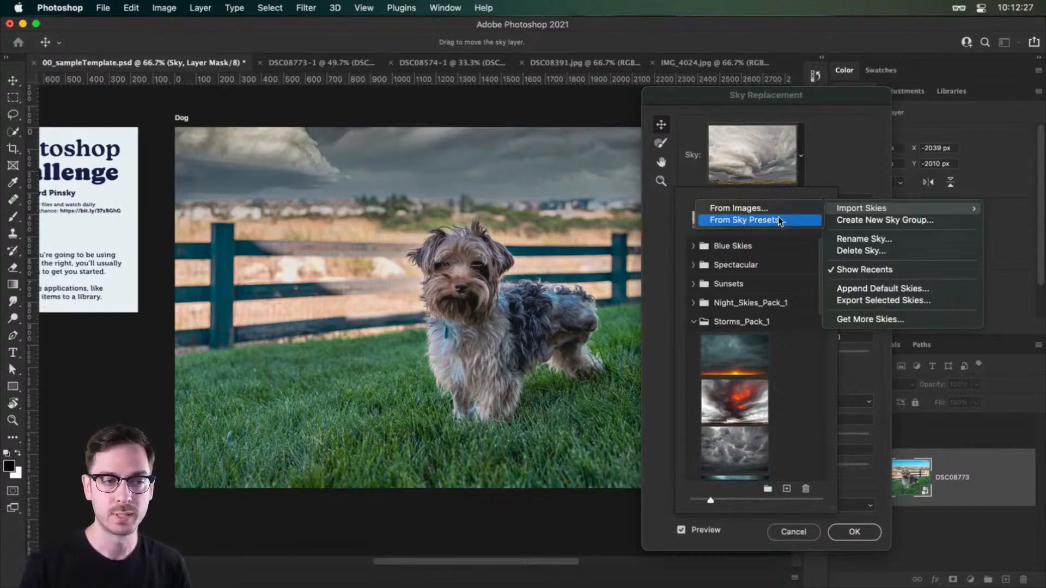
pyautogui.click(862, 148)
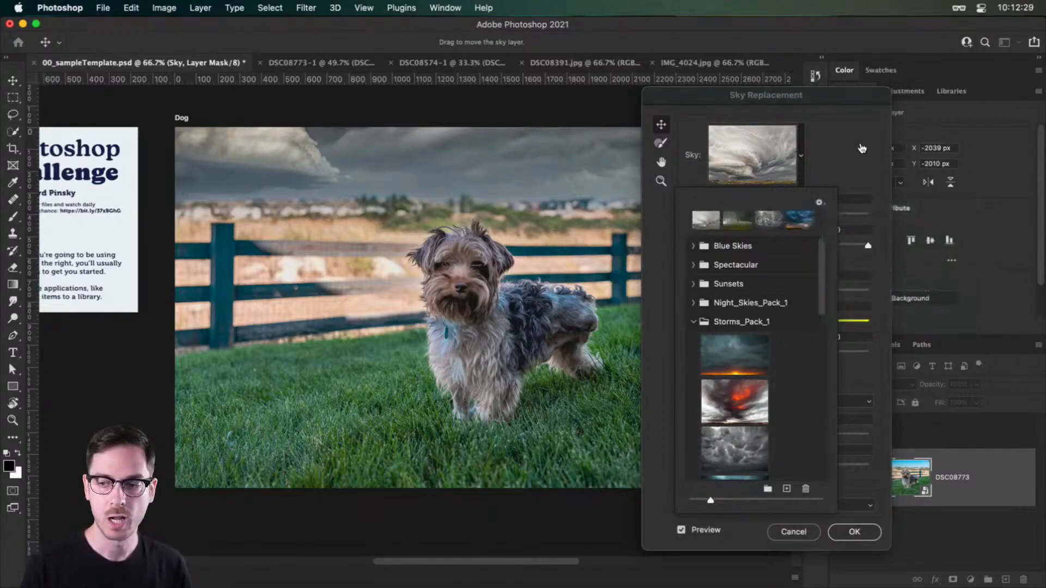
# Switch to the Creative Cloud page of free Photoshop skies and look through the Sunsets, Spectacular, Night Skies and Blue Skies packs.
pyautogui.press('super+Tab')
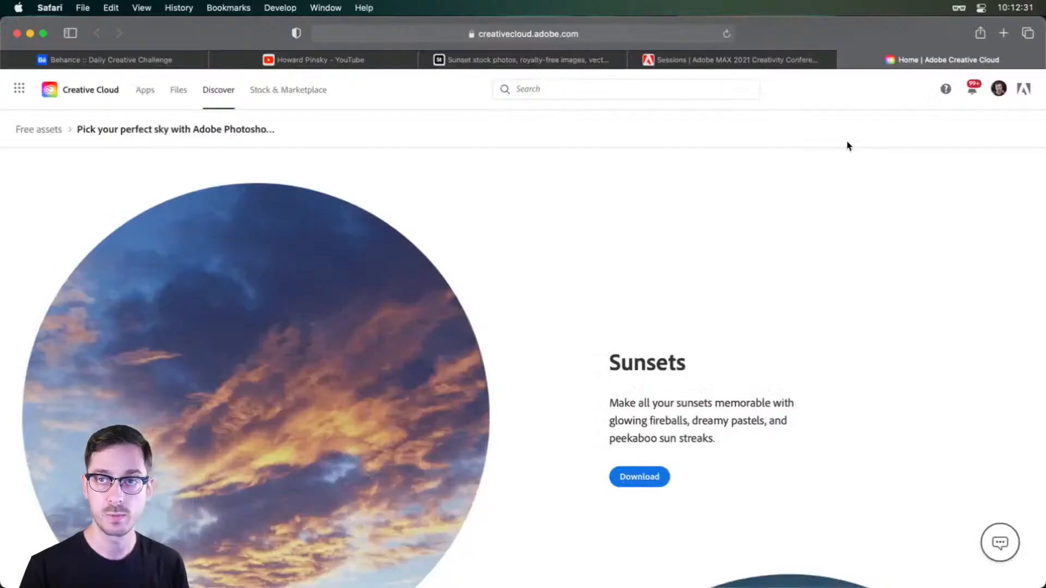
pyautogui.scroll(5, 850, 158)
pyautogui.scroll(-5, 853, 170)
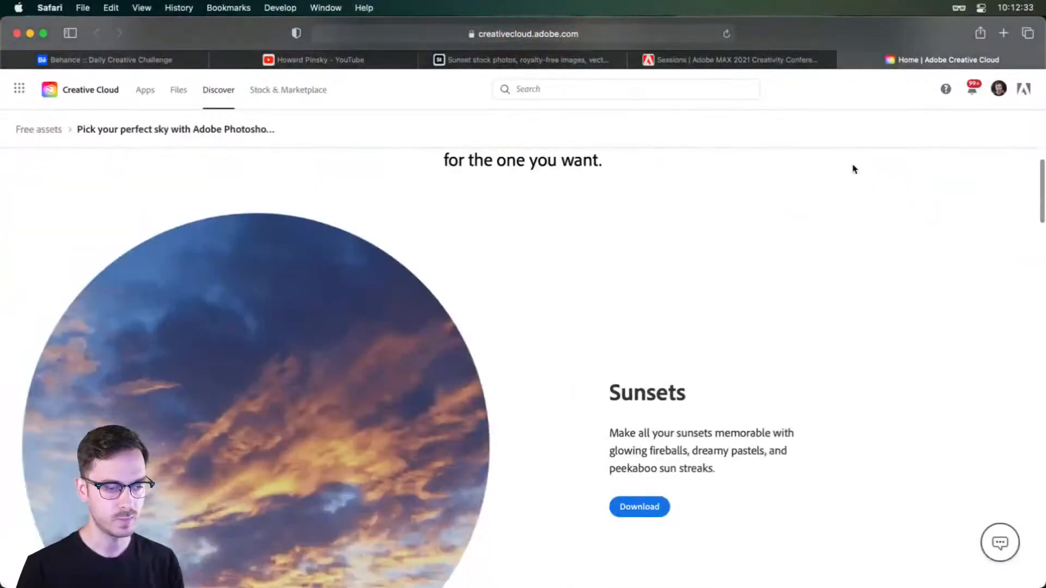
pyautogui.scroll(-4, 853, 173)
pyautogui.scroll(2, 853, 176)
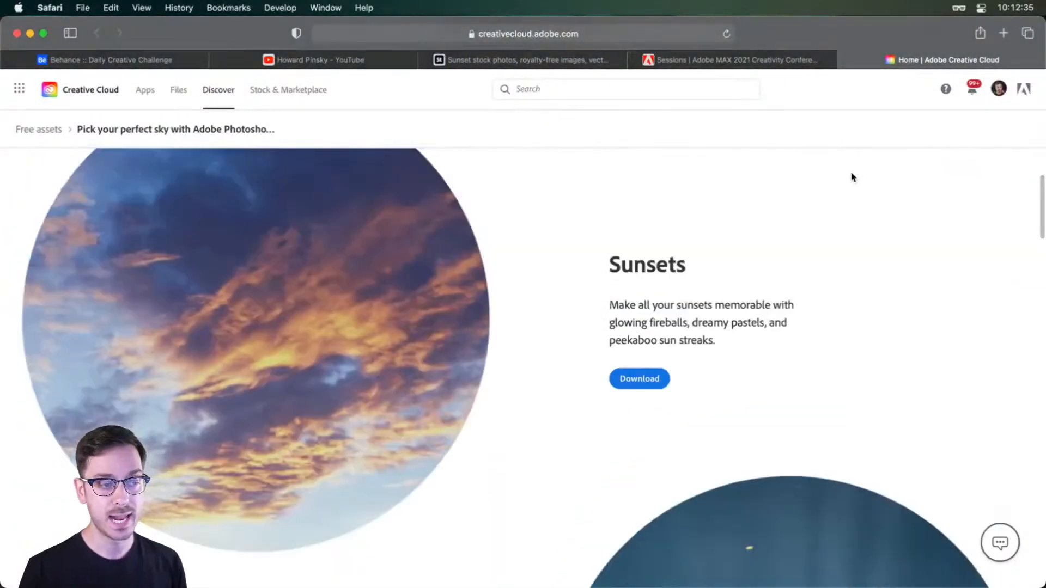
pyautogui.scroll(-8, 853, 178)
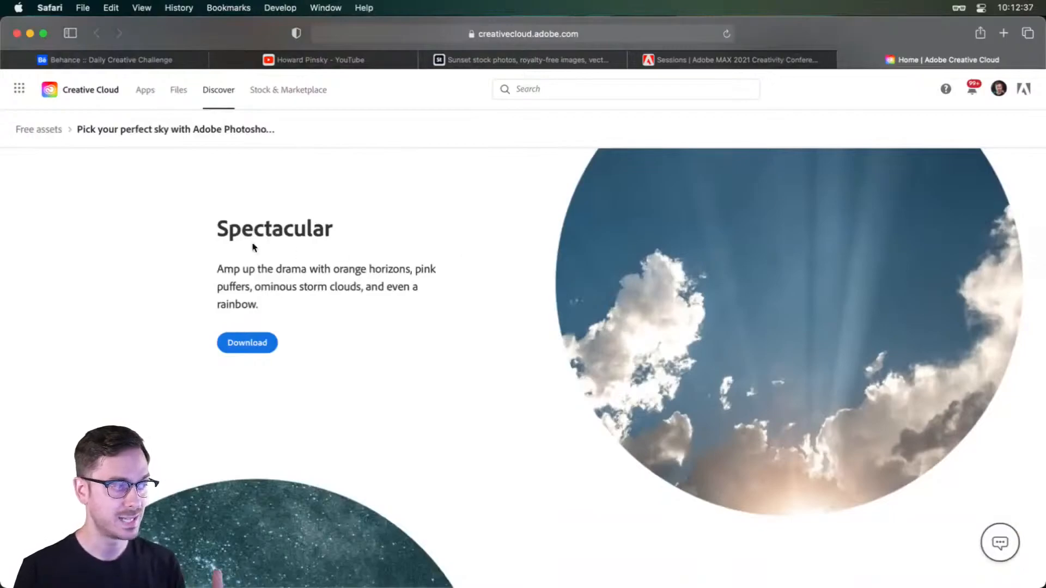
pyautogui.scroll(-1, 299, 252)
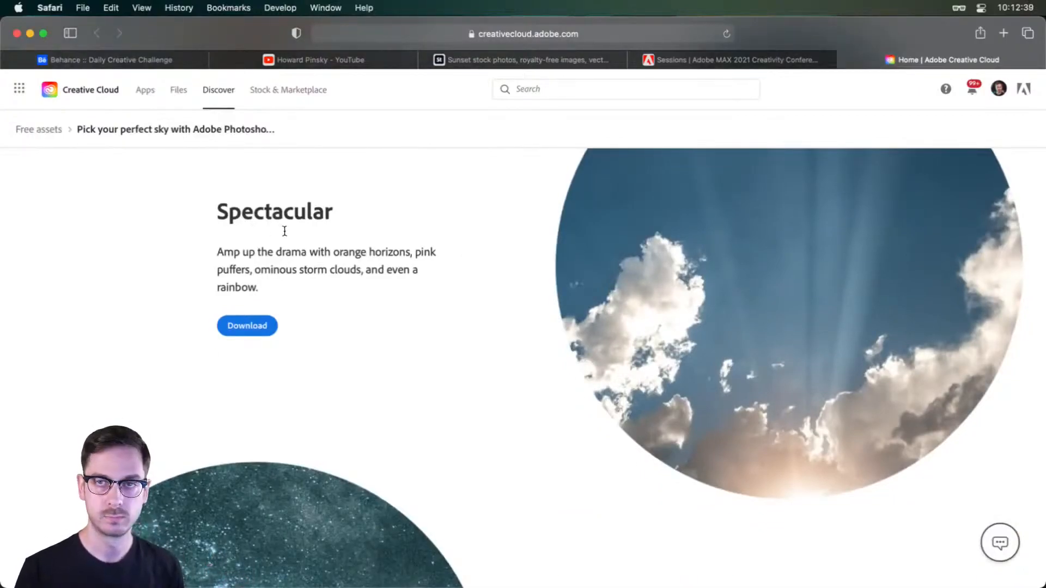
pyautogui.scroll(-10, 443, 238)
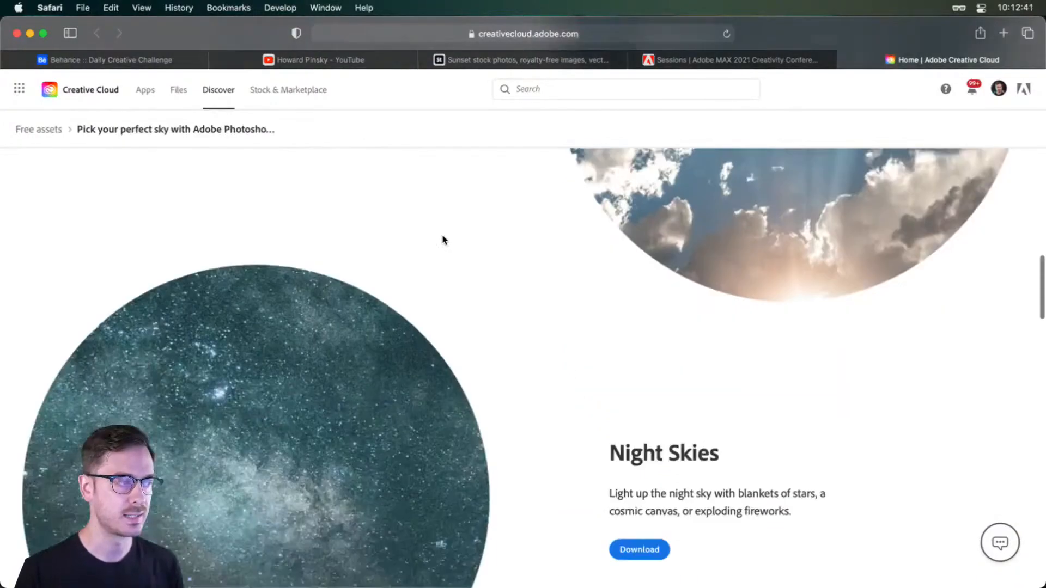
pyautogui.scroll(-15, 760, 309)
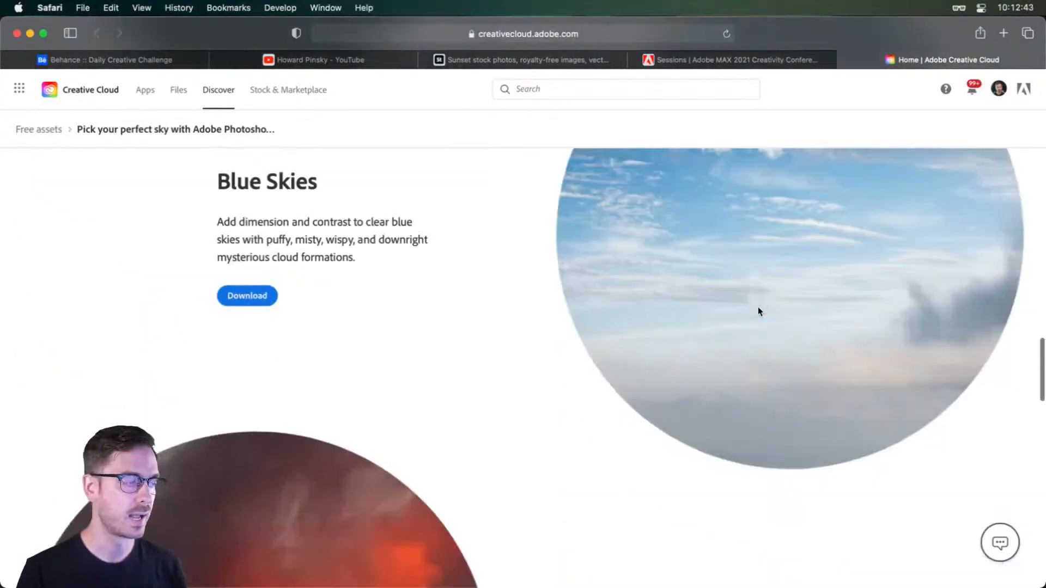
# View the "Meet the artists" section of the free skies page, and return to the head of the page.
pyautogui.scroll(-12, 758, 311)
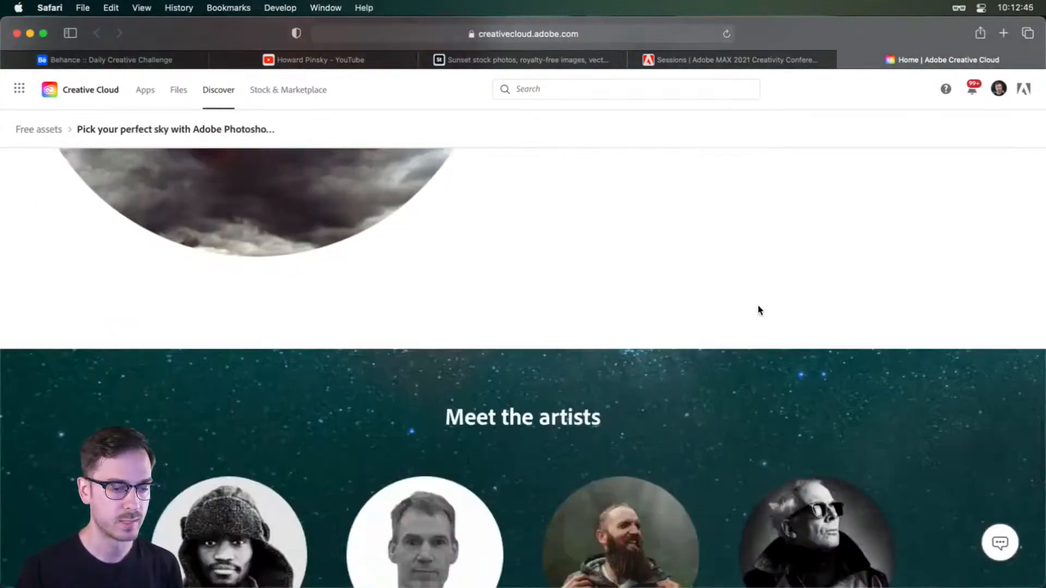
pyautogui.scroll(3, 759, 314)
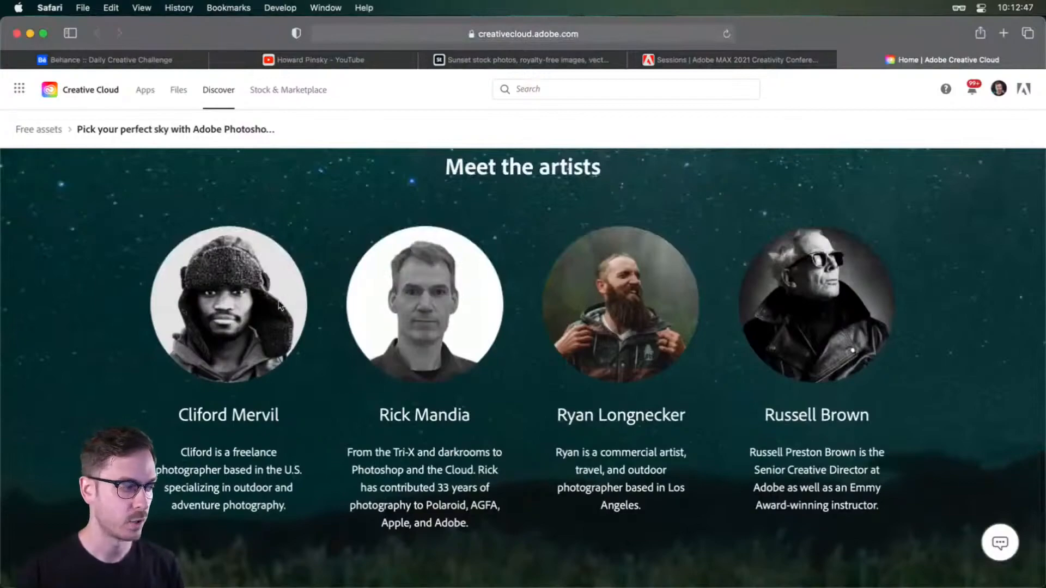
pyautogui.scroll(-3, 725, 302)
pyautogui.scroll(-5, 722, 303)
pyautogui.scroll(10, 722, 304)
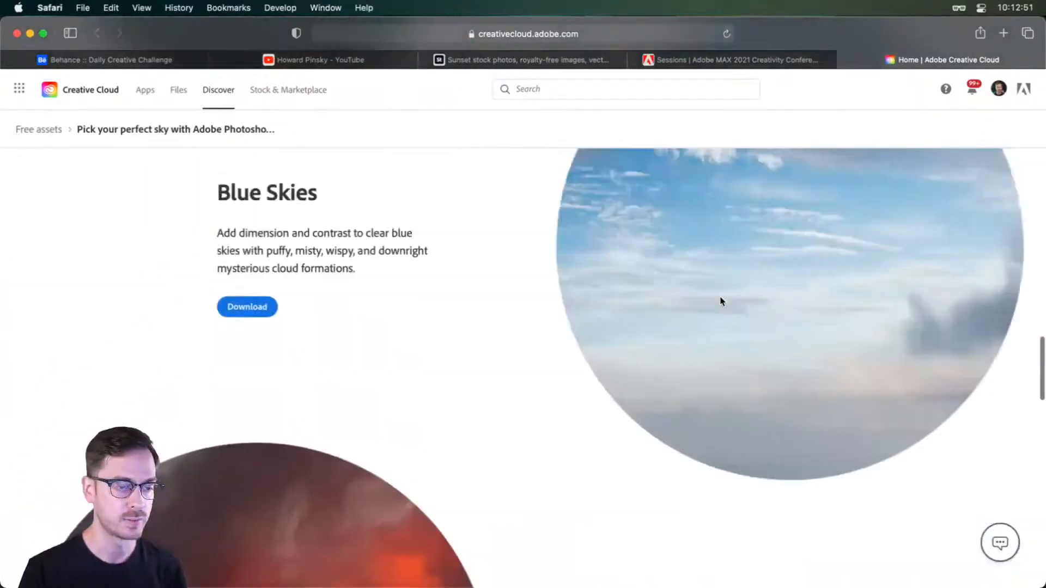
pyautogui.scroll(15, 720, 297)
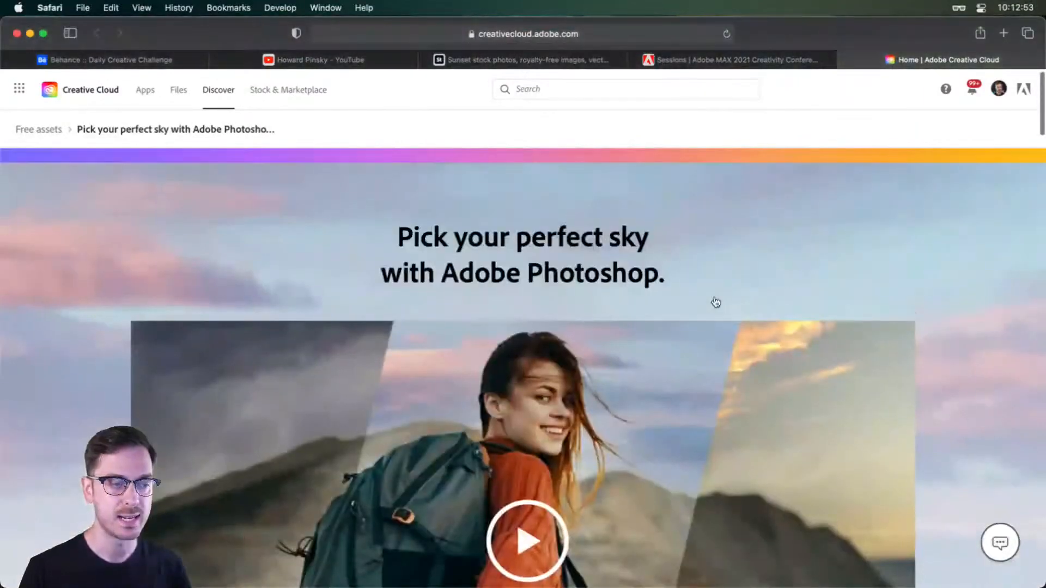
# Switch back to Photoshop, uncover the dog photo behind the Sky Replacement dialog, and set Shift Edge to 8 and Fade Edge to 45.
pyautogui.press('super+Tab')
pyautogui.moveTo(789, 87); pyautogui.dragTo(861, 92)
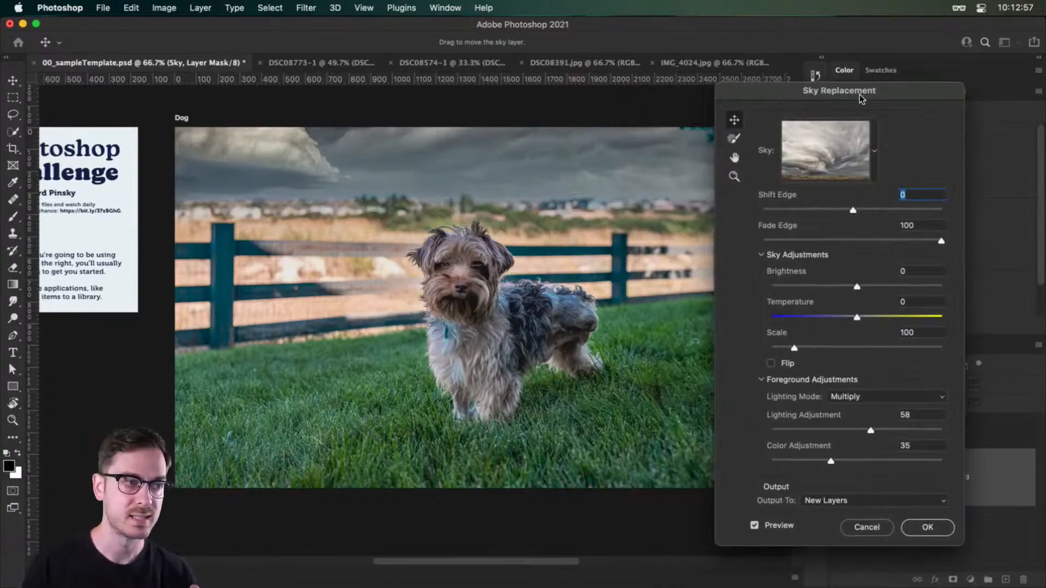
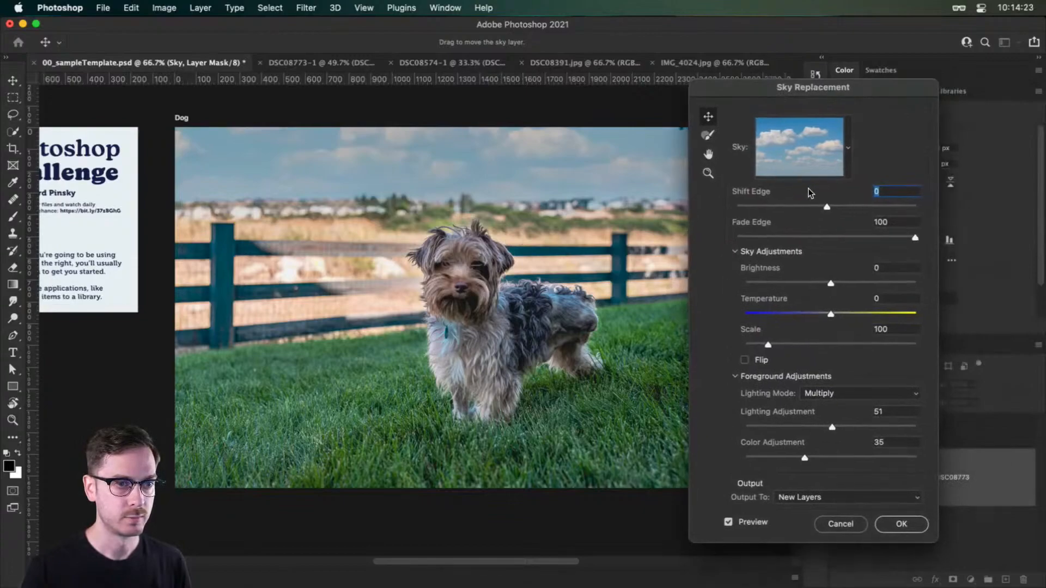
pyautogui.moveTo(827, 207); pyautogui.dragTo(896, 209)
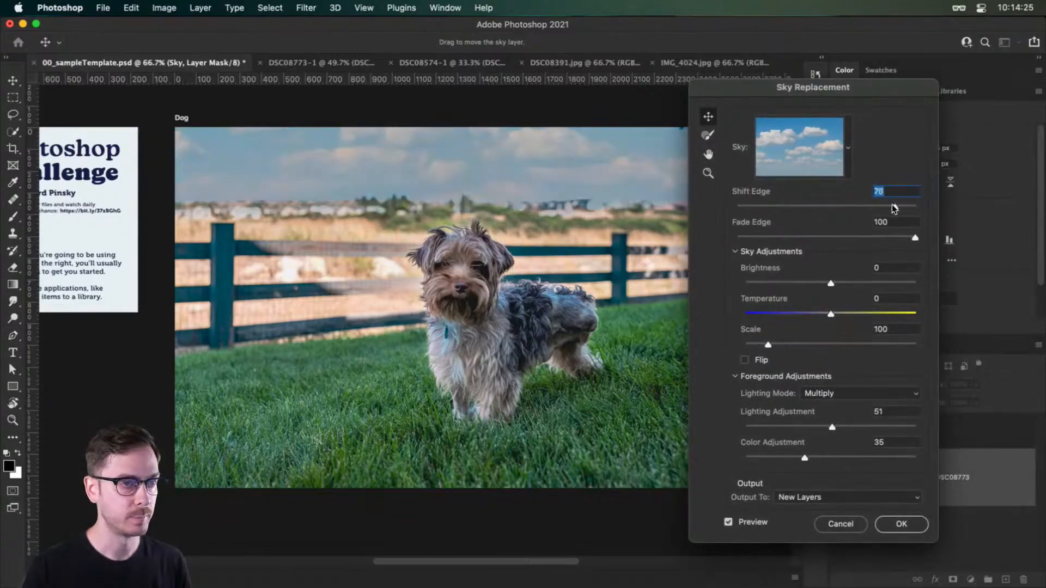
pyautogui.moveTo(795, 205); pyautogui.dragTo(853, 207)
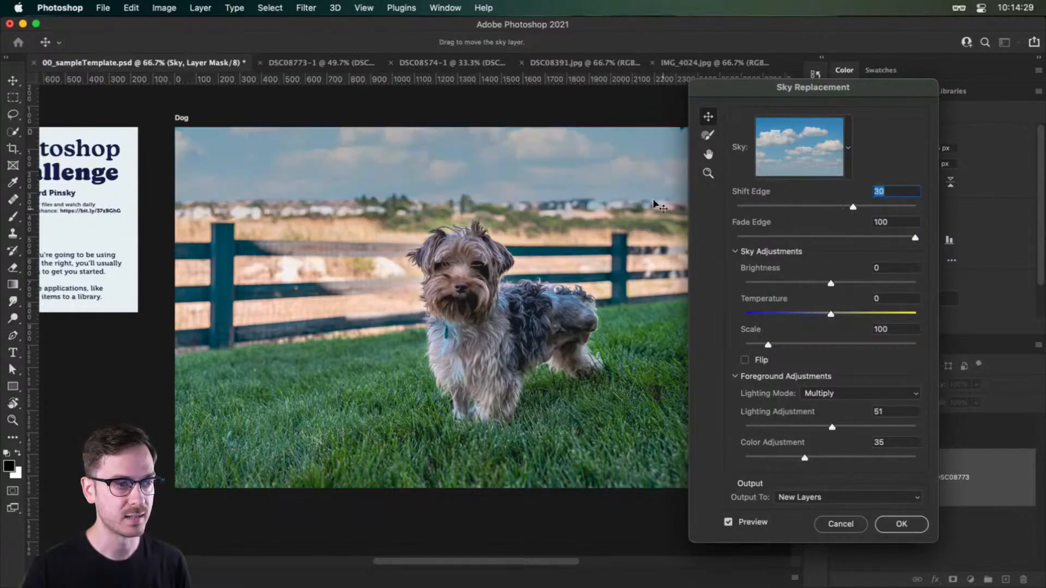
pyautogui.hscroll(-3, 534, 187)
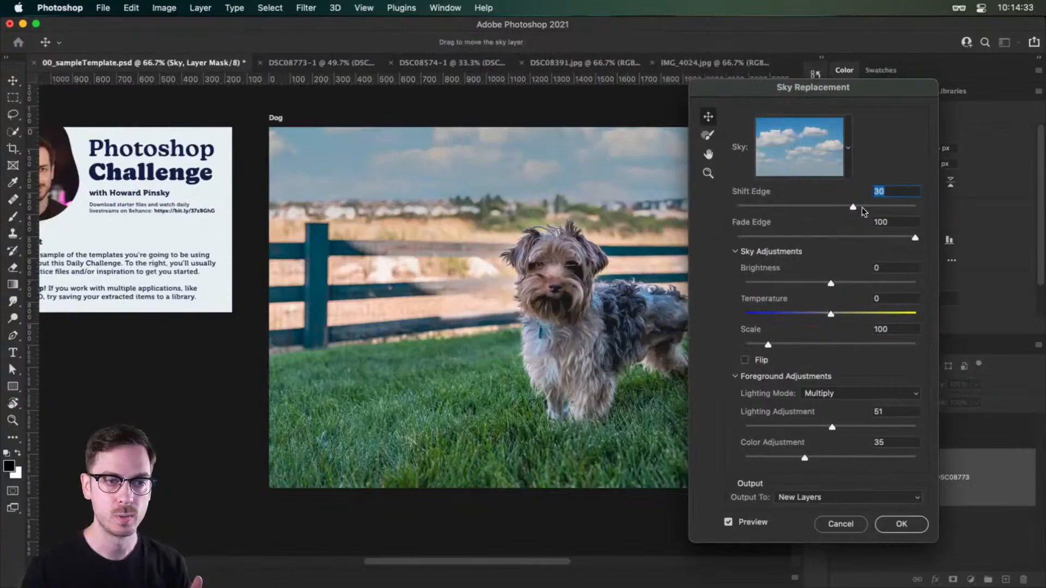
pyautogui.moveTo(853, 207); pyautogui.dragTo(831, 234)
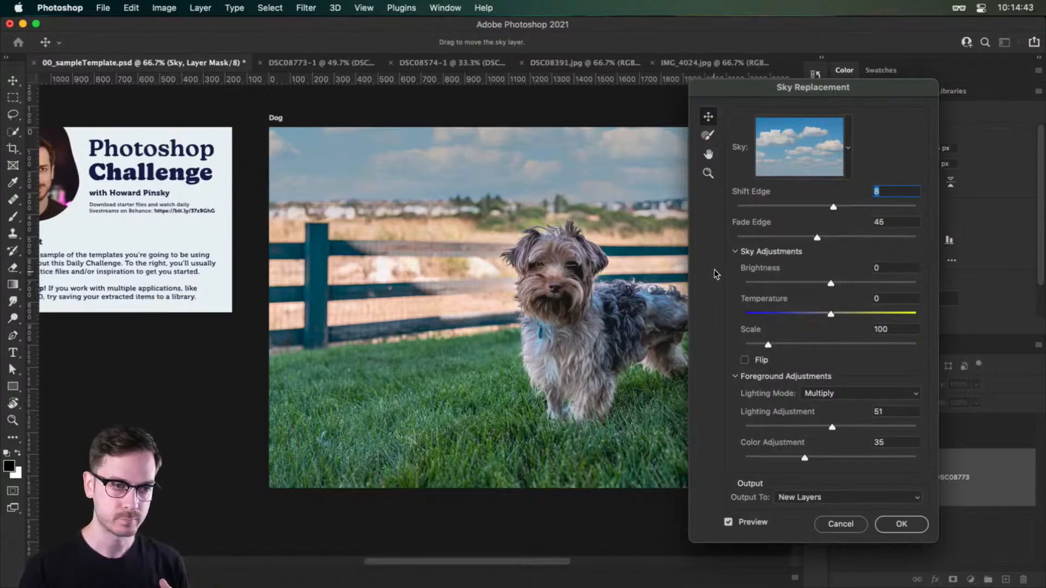
# Try darker and brighter skies, and set the sky's Brightness to 40.
pyautogui.moveTo(831, 283); pyautogui.dragTo(870, 283)
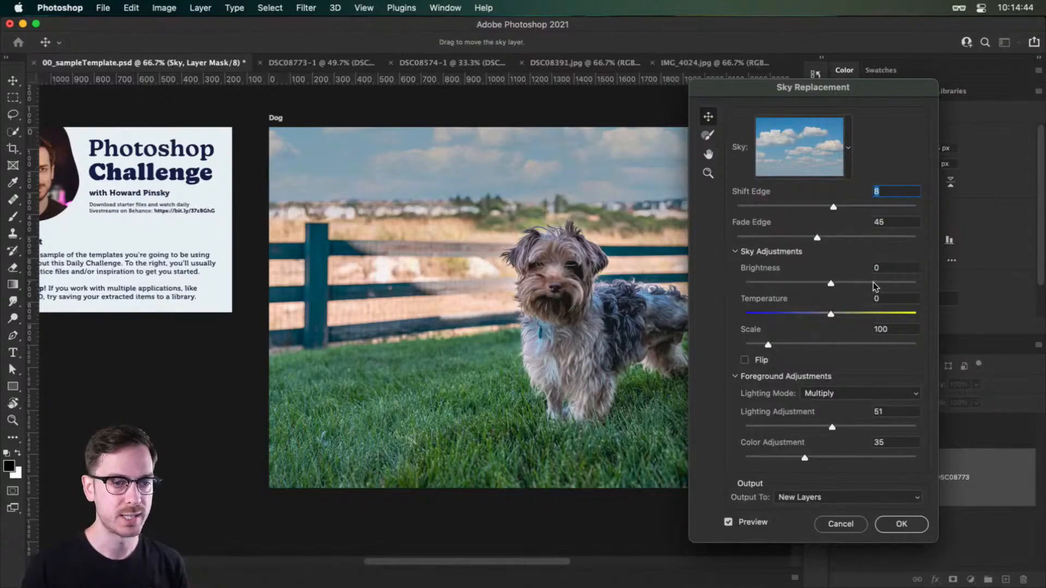
pyautogui.click(780, 283)
pyautogui.click(865, 282)
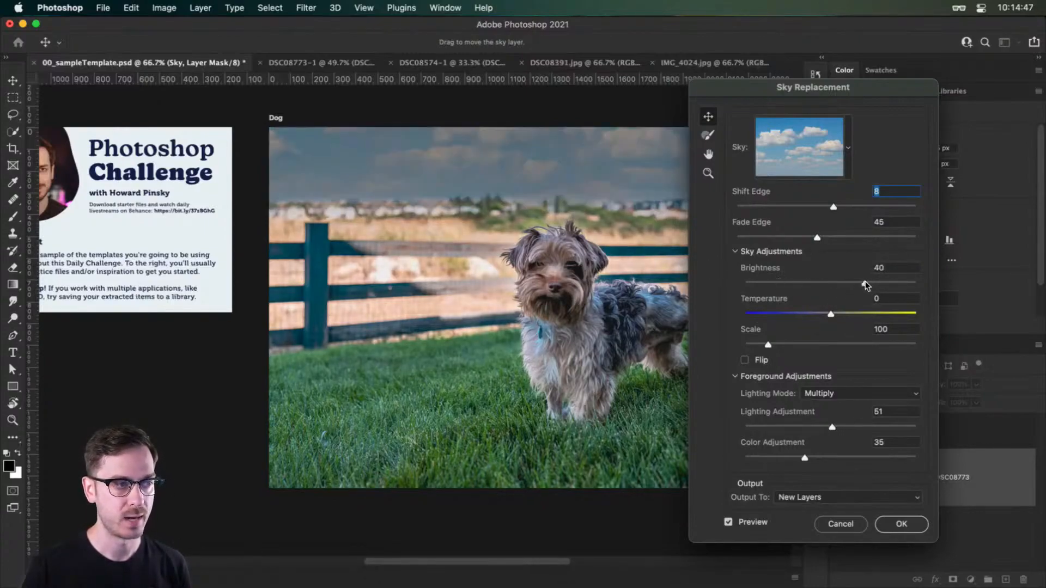
# Set the sky's Brightness to 23 and Temperature to 10, and the foreground's Color Adjustment to 44.
pyautogui.moveTo(867, 284); pyautogui.dragTo(766, 315)
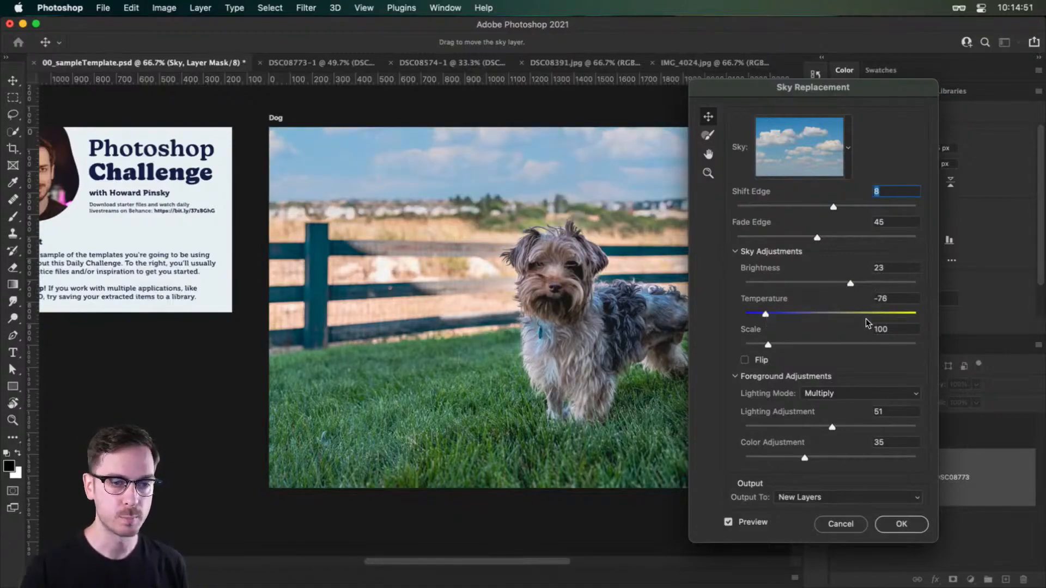
pyautogui.moveTo(845, 314)
pyautogui.mouseDown()
pyautogui.moveTo(859, 312)
pyautogui.moveTo(839, 315)
pyautogui.mouseUp()
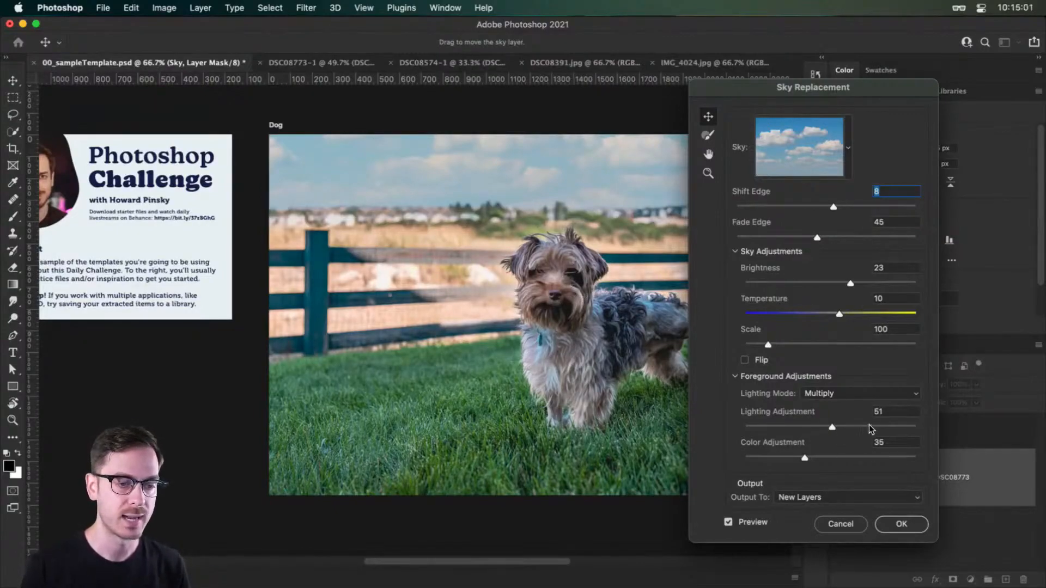
pyautogui.moveTo(869, 426); pyautogui.dragTo(821, 459)
pyautogui.click(857, 458)
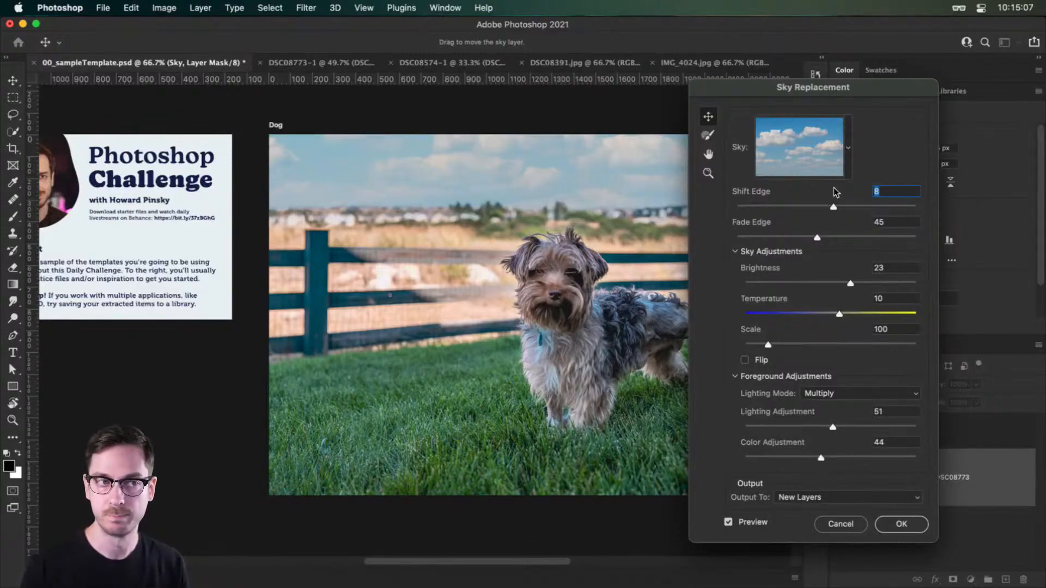
# Replace the blue sky with the purple and orange sunburst sky from the Spectacular presets.
pyautogui.click(847, 148)
pyautogui.moveTo(869, 256); pyautogui.dragTo(868, 335)
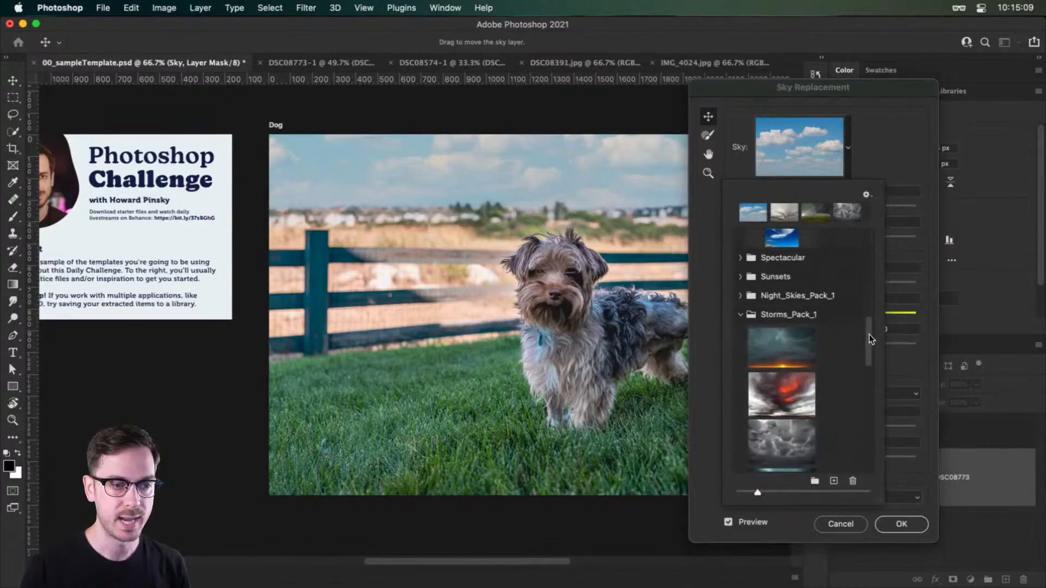
pyautogui.click(740, 272)
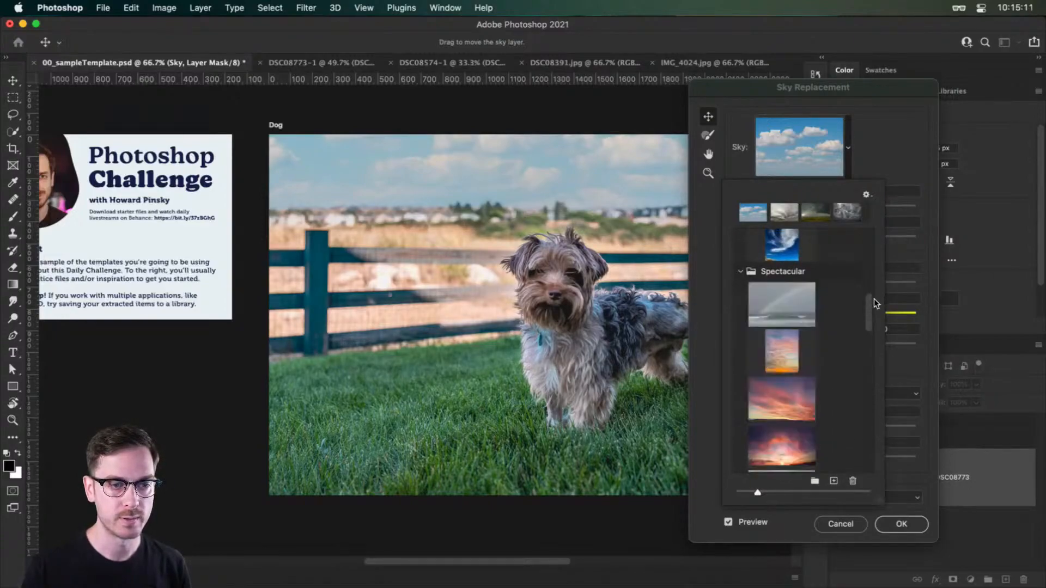
pyautogui.scroll(-5, 874, 299)
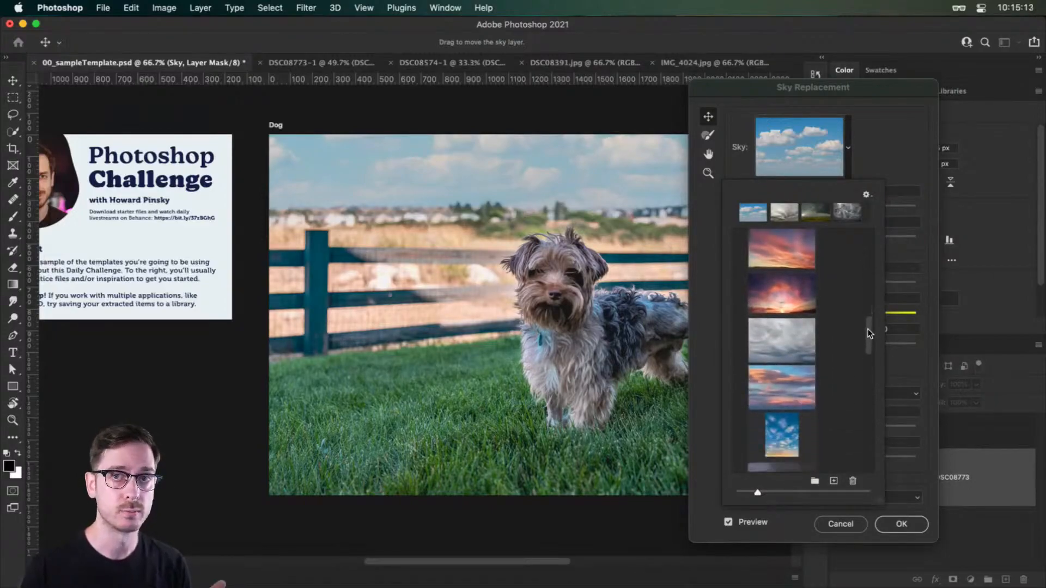
pyautogui.moveTo(868, 327)
pyautogui.mouseDown()
pyautogui.moveTo(870, 336)
pyautogui.moveTo(868, 322)
pyautogui.mouseUp()
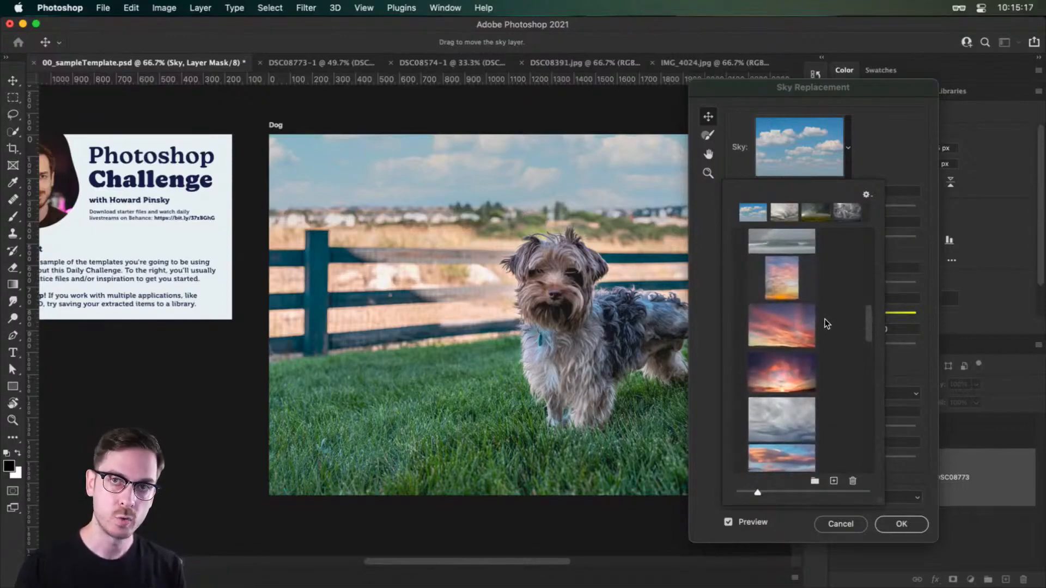
pyautogui.click(776, 376)
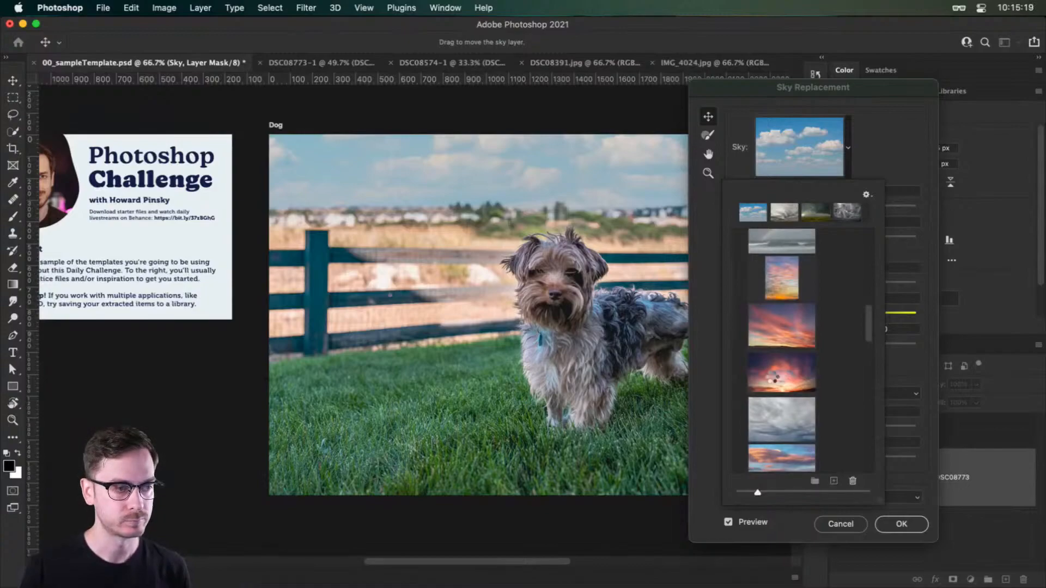
pyautogui.click(908, 142)
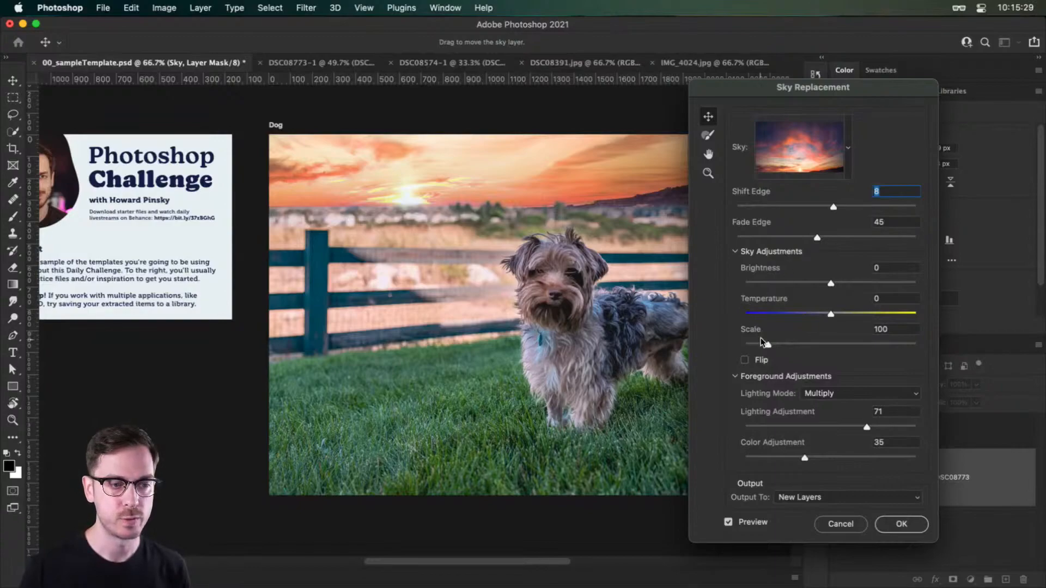
# Scale the sunset sky to 102, adjust its placement, and move the Sky Replacement dialog clear of the dog photo.
pyautogui.moveTo(766, 343); pyautogui.dragTo(770, 341)
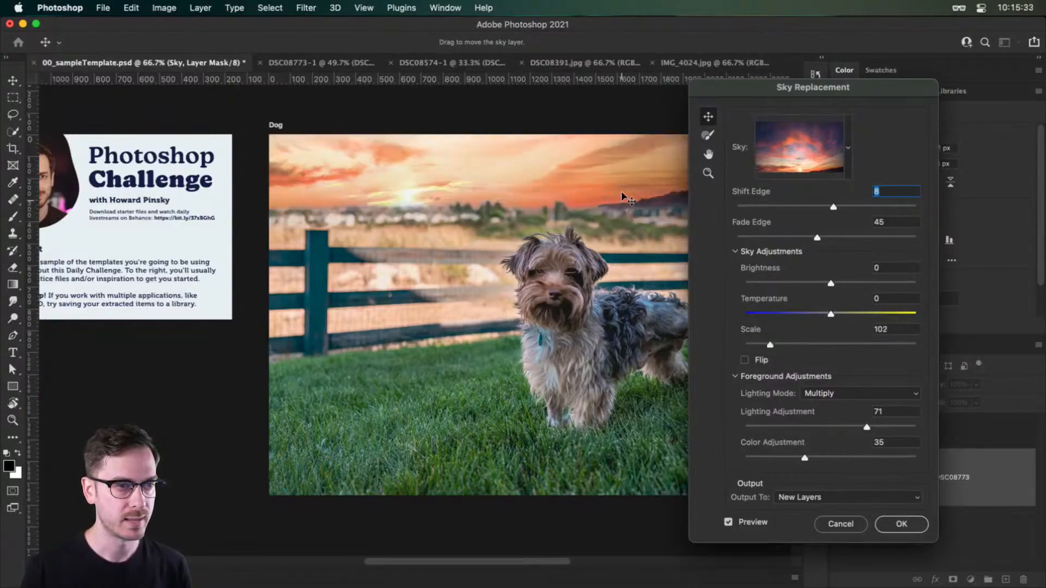
pyautogui.hscroll(5, 584, 191)
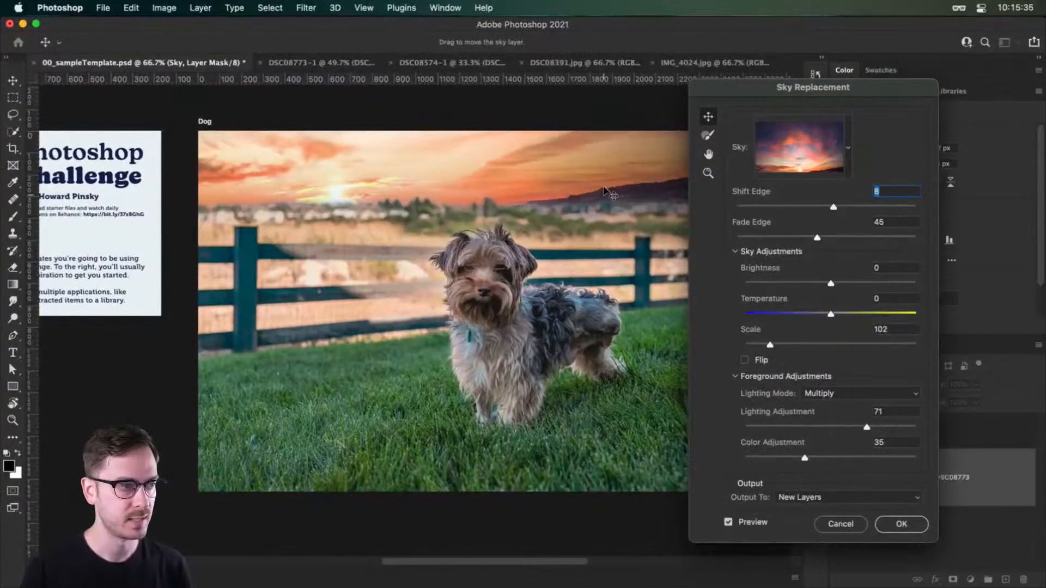
pyautogui.moveTo(605, 192); pyautogui.dragTo(604, 198)
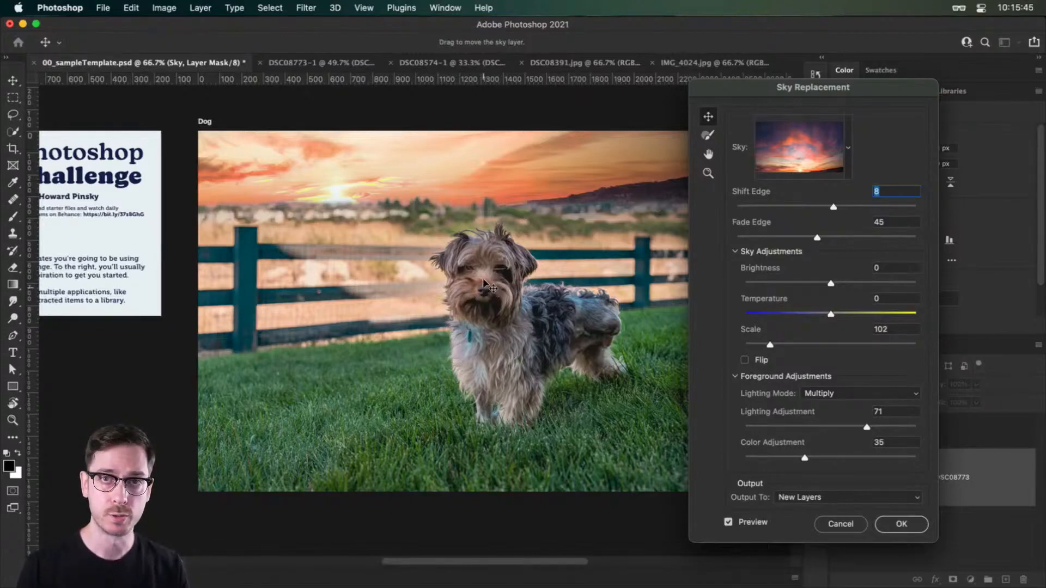
pyautogui.moveTo(847, 86); pyautogui.dragTo(866, 87)
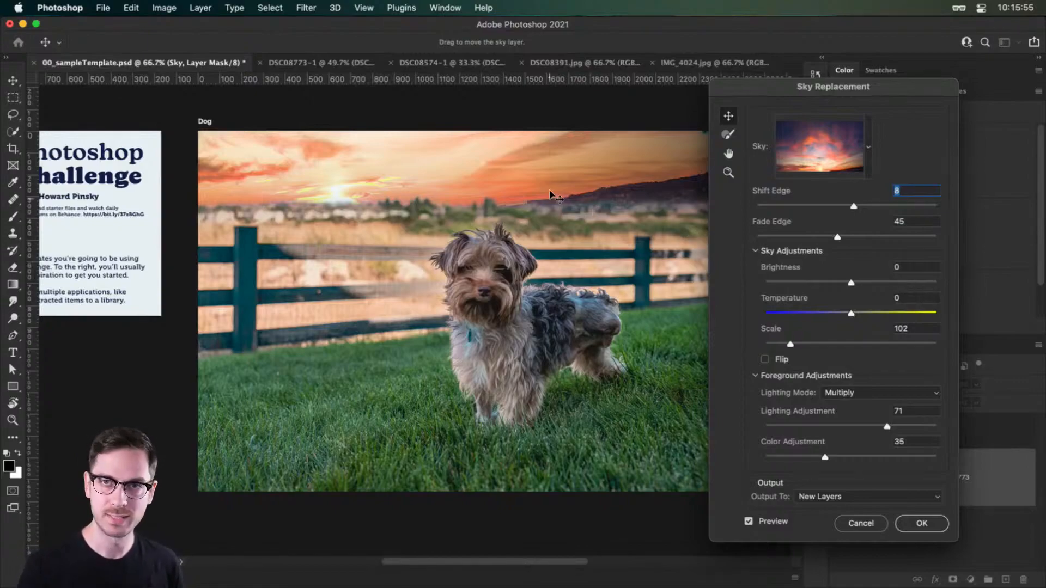
pyautogui.moveTo(898, 86); pyautogui.dragTo(914, 86)
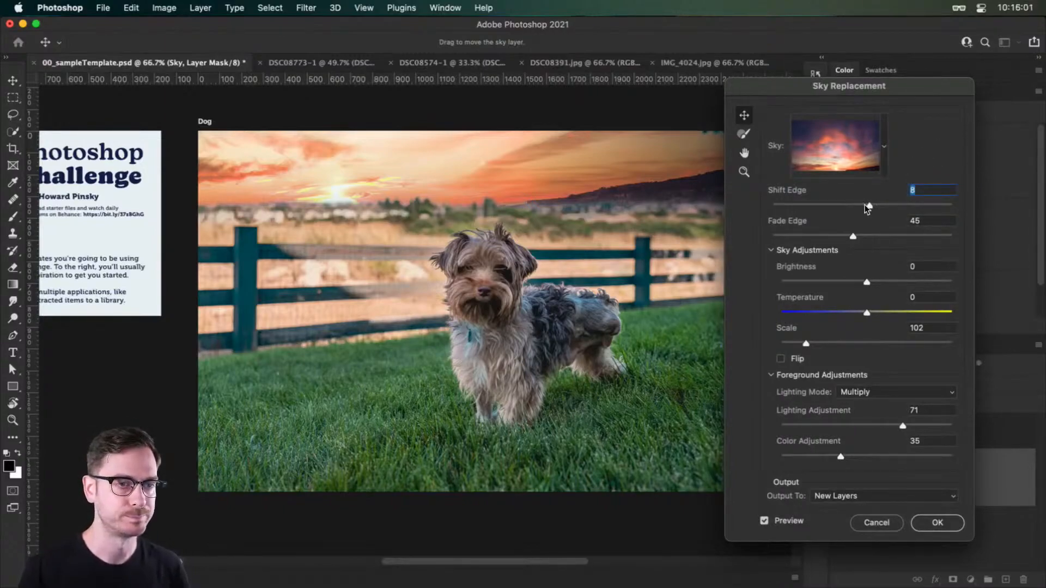
# Set Shift Edge to 10 and Fade Edge to 97, with Lighting Adjustment at 68 and Color Adjustment at 81.
pyautogui.moveTo(870, 205); pyautogui.dragTo(947, 235)
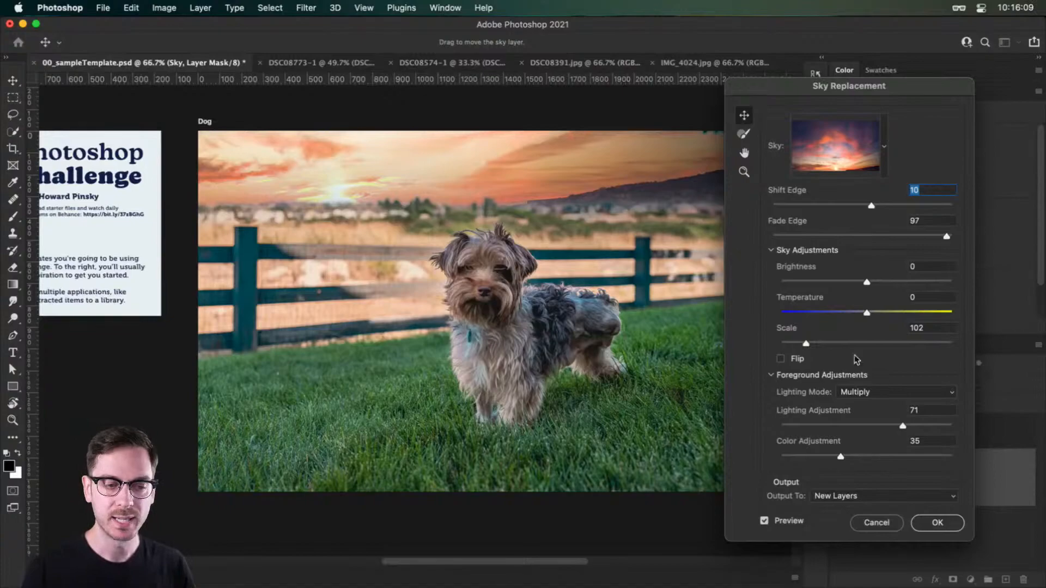
pyautogui.moveTo(903, 425); pyautogui.dragTo(788, 454)
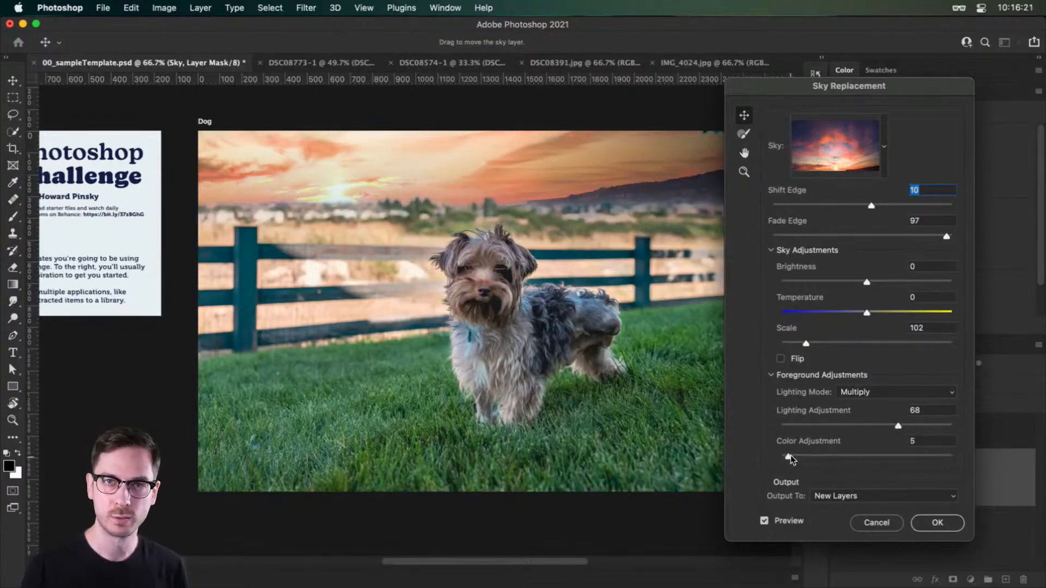
pyautogui.click(918, 456)
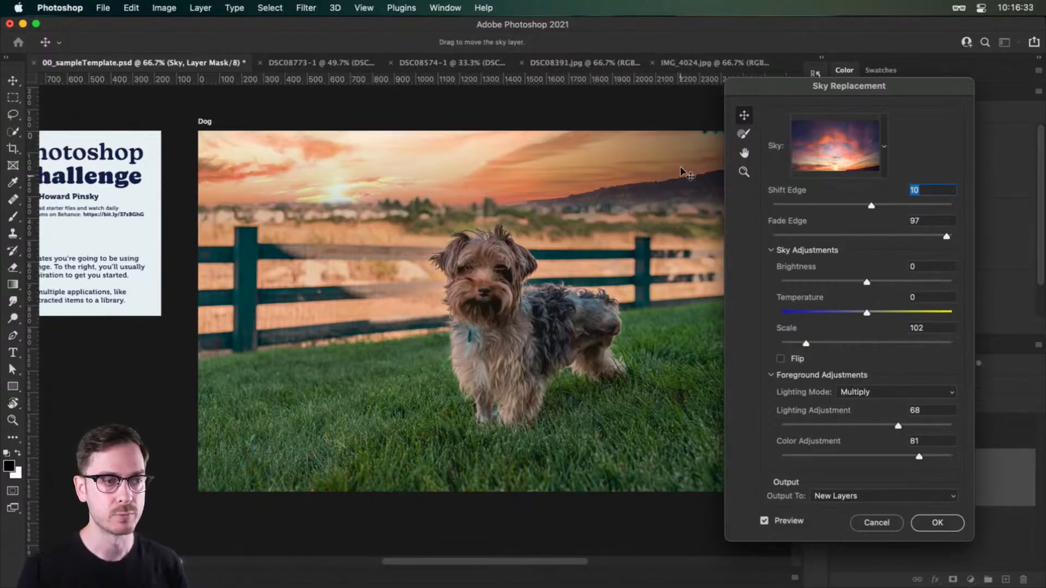
pyautogui.moveTo(688, 174); pyautogui.dragTo(663, 172)
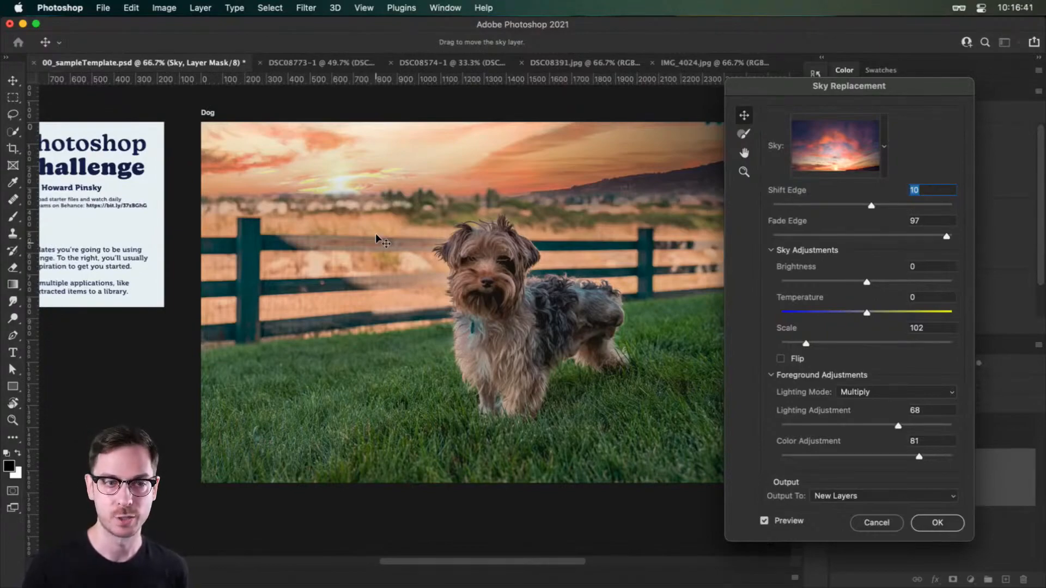
# Keep New Layers as the output and apply the sky replacement to the dog photo.
pyautogui.click(920, 497)
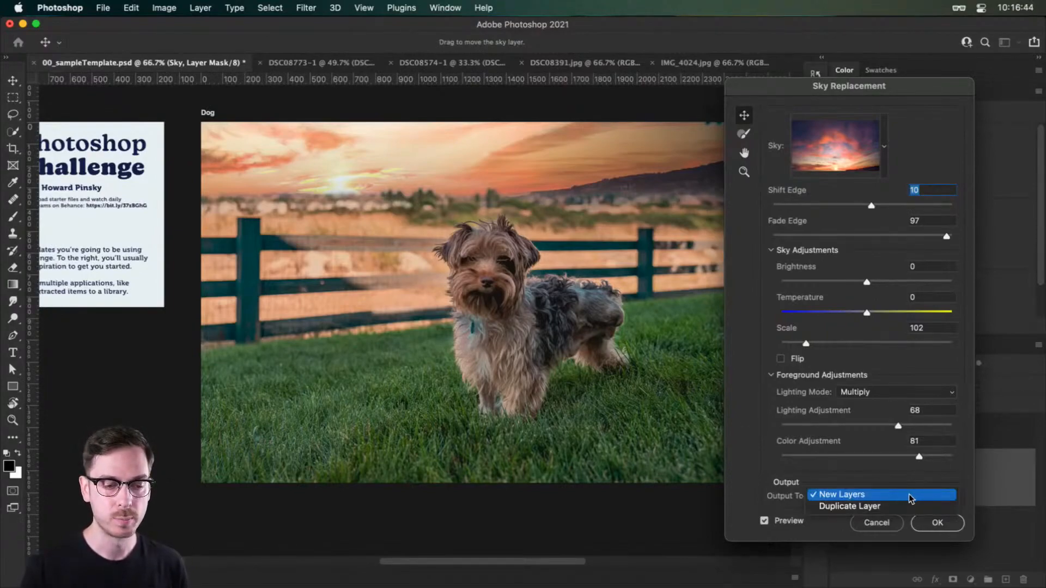
pyautogui.click(879, 496)
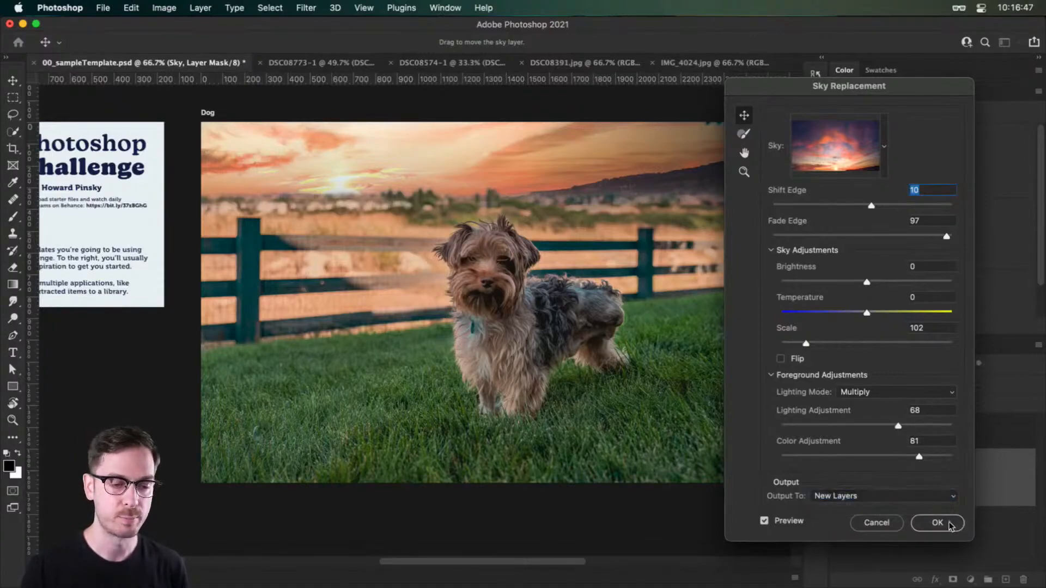
pyautogui.press('Return')
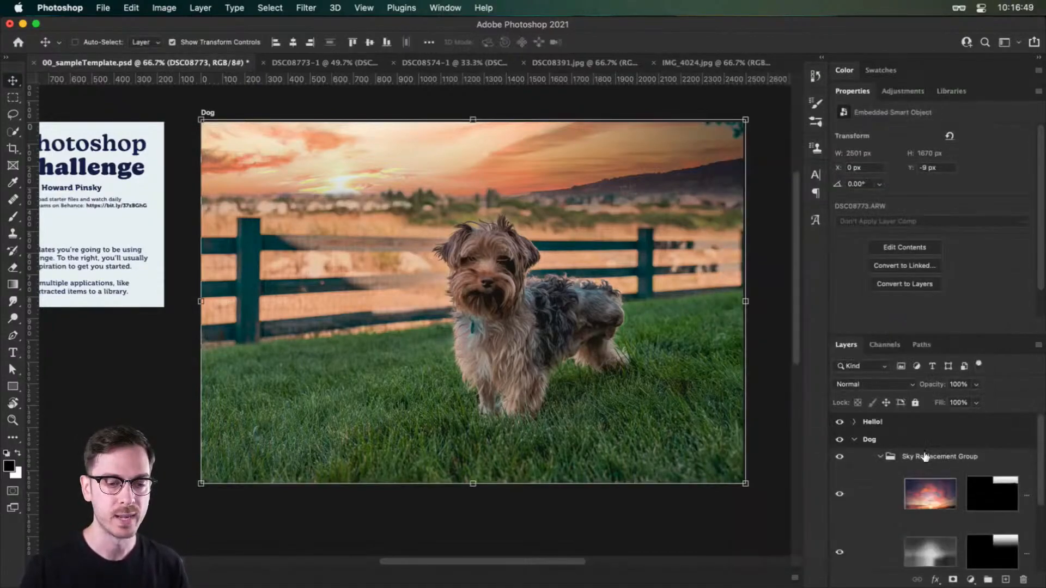
# Examine the Sky, Foreground Lighting and Foreground Color layers in the Sky Replacement Group, including the lighting layer's effect and the Curves settings.
pyautogui.doubleClick(853, 91)
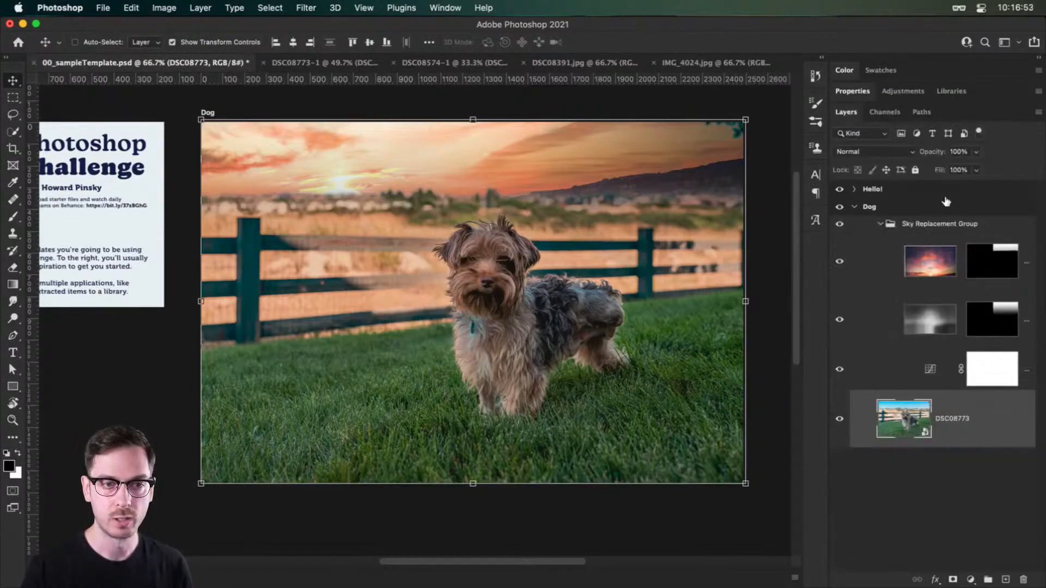
pyautogui.click(884, 255)
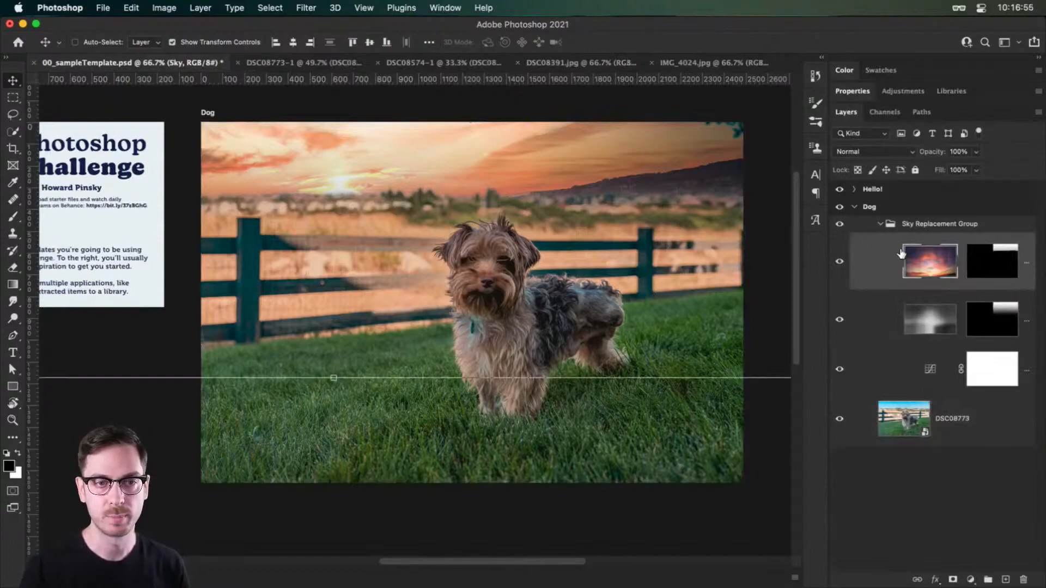
pyautogui.click(868, 322)
pyautogui.click(840, 317)
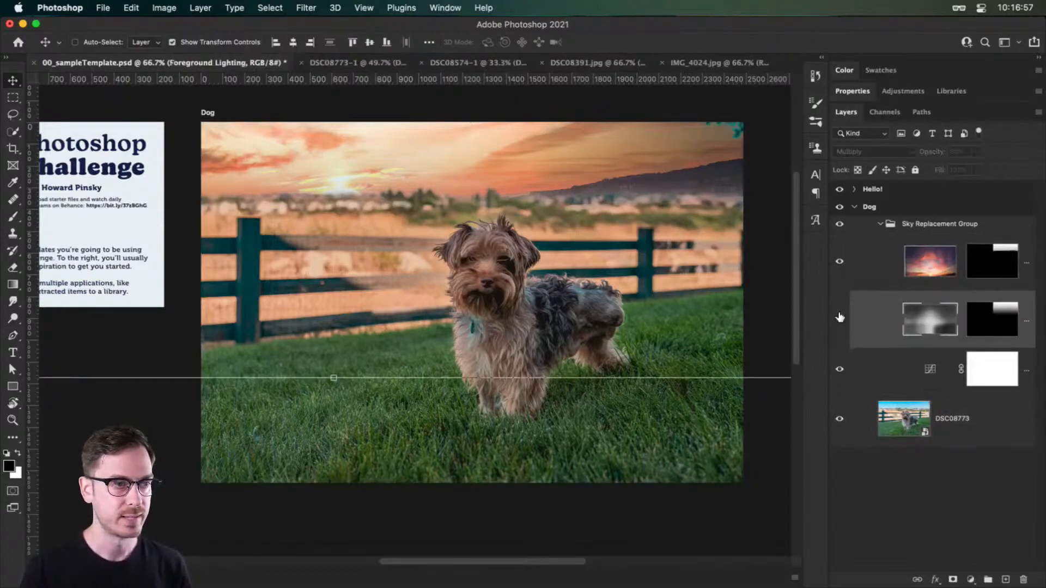
pyautogui.click(839, 318)
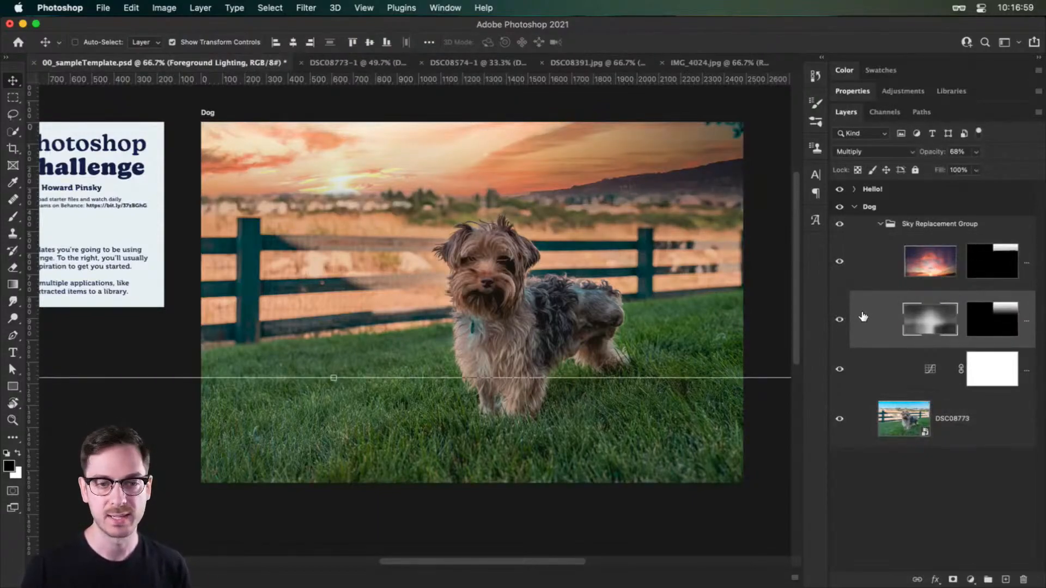
pyautogui.click(878, 374)
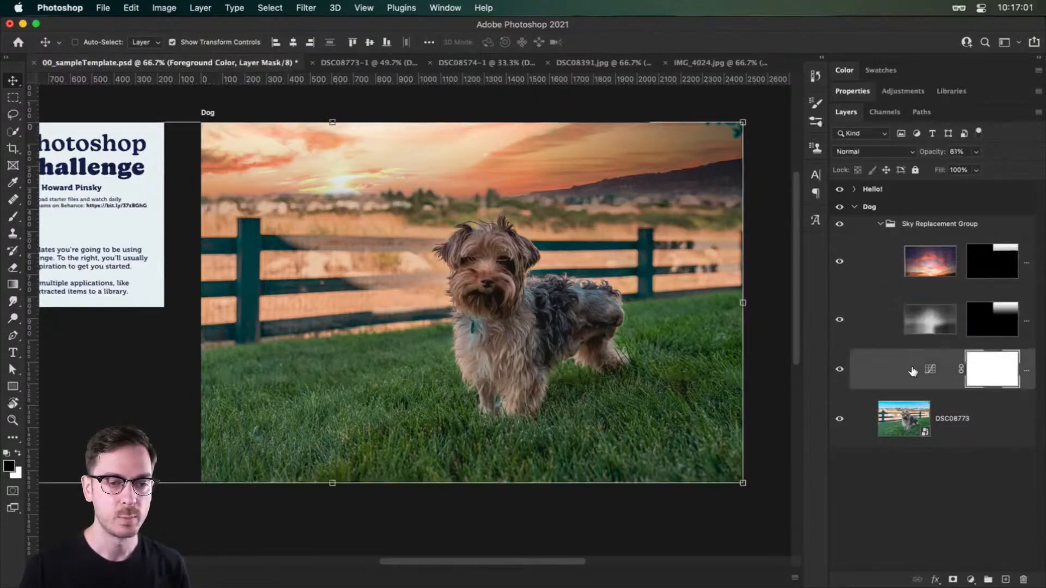
pyautogui.click(853, 91)
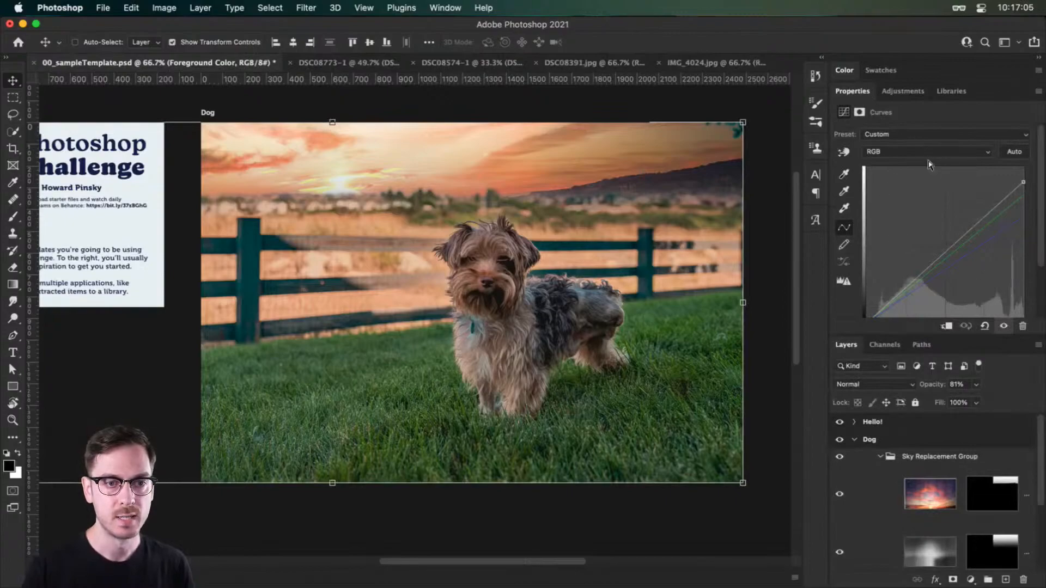
pyautogui.click(861, 93)
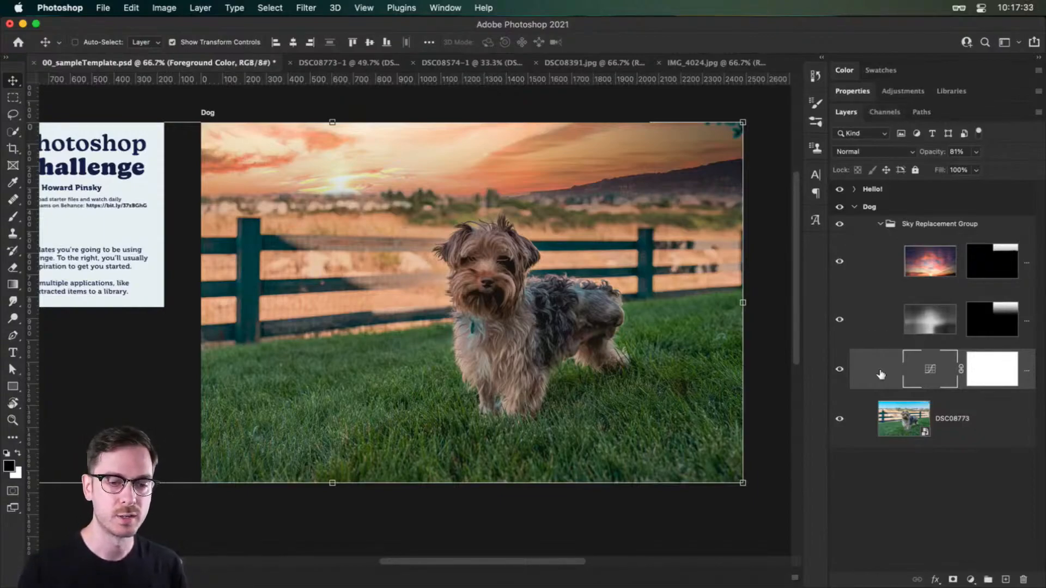
# Target the Sky layer's mask and activate the Brush tool with black as the foreground color.
pyautogui.click(882, 260)
pyautogui.moveTo(660, 257); pyautogui.dragTo(682, 274)
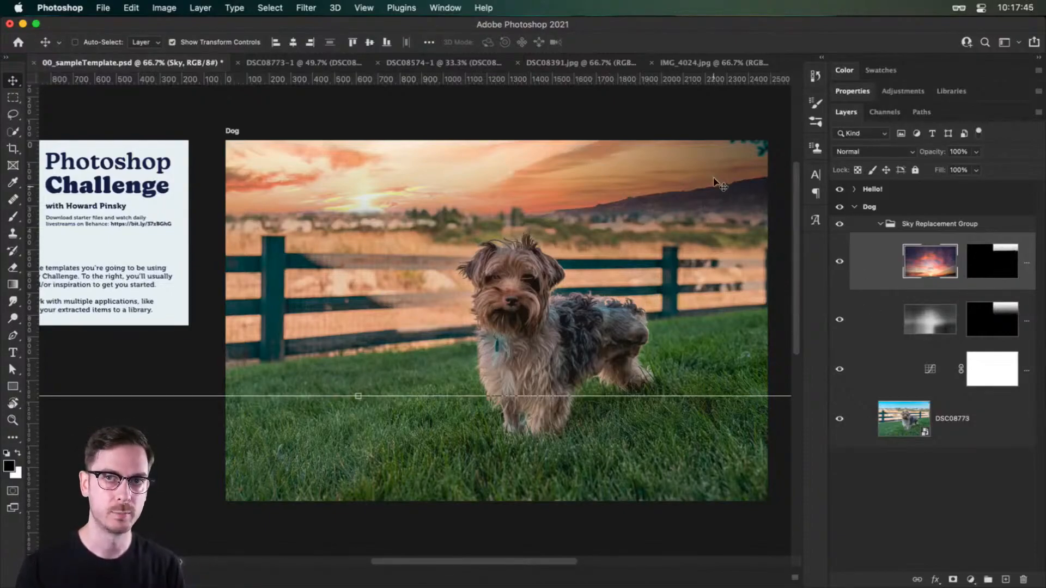
pyautogui.click(996, 259)
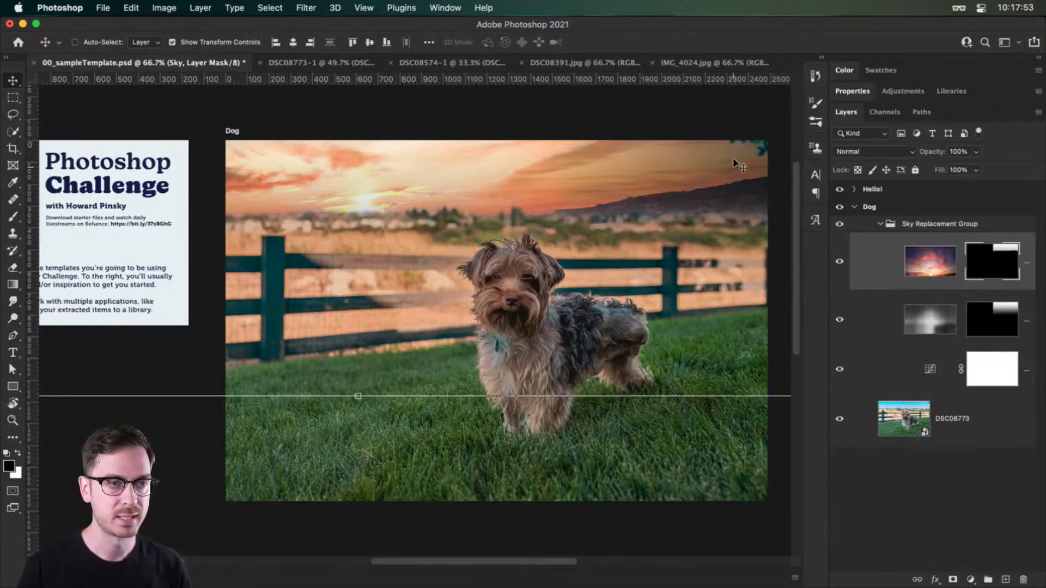
pyautogui.press('b')
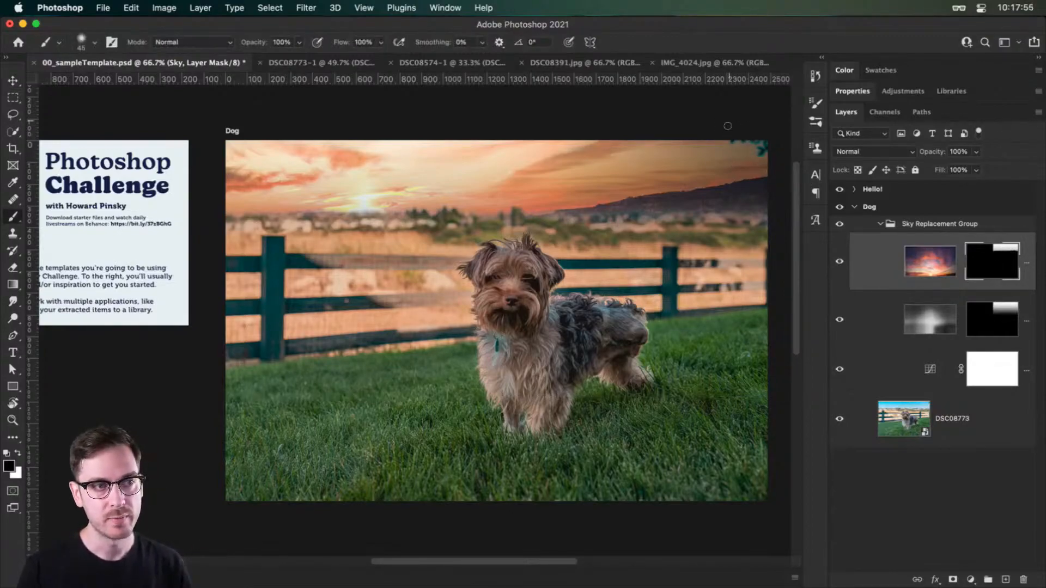
# Compare the photo with and without the Sky Replacement Group, and view the Sky mask in the Select and Mask workspace.
pyautogui.click(839, 223)
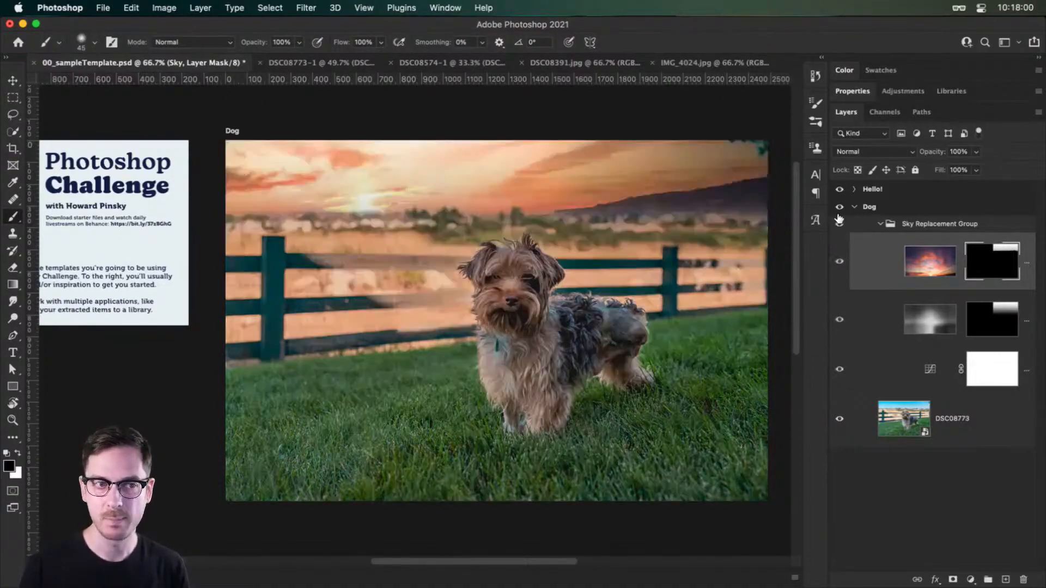
pyautogui.click(839, 223)
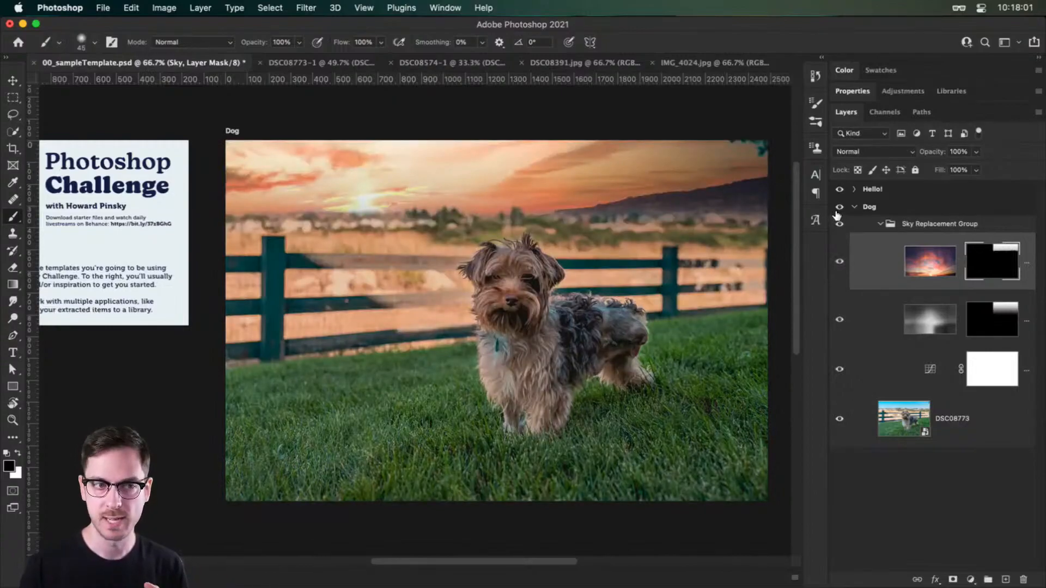
pyautogui.doubleClick(1005, 255)
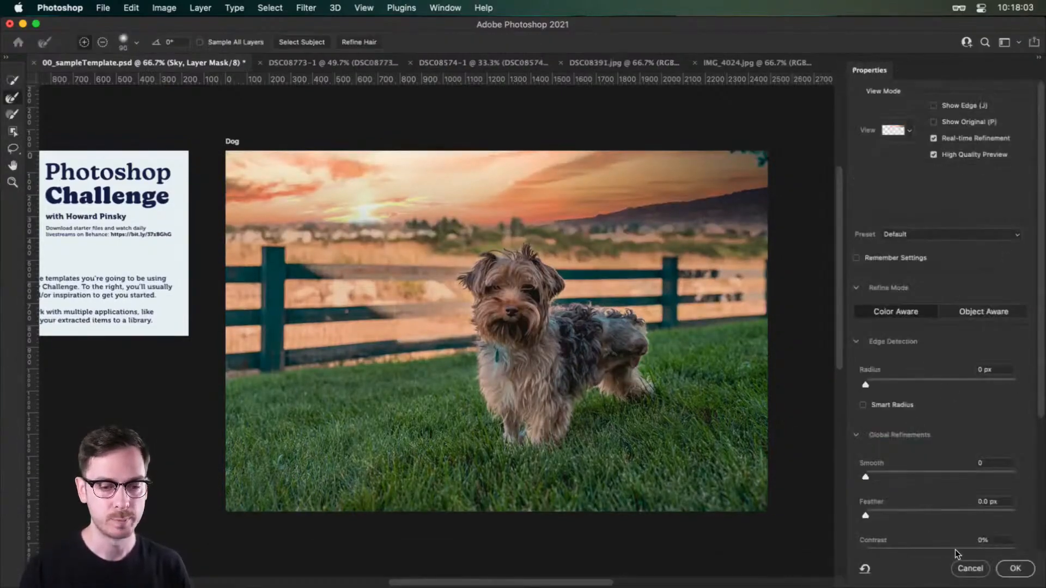
pyautogui.click(969, 567)
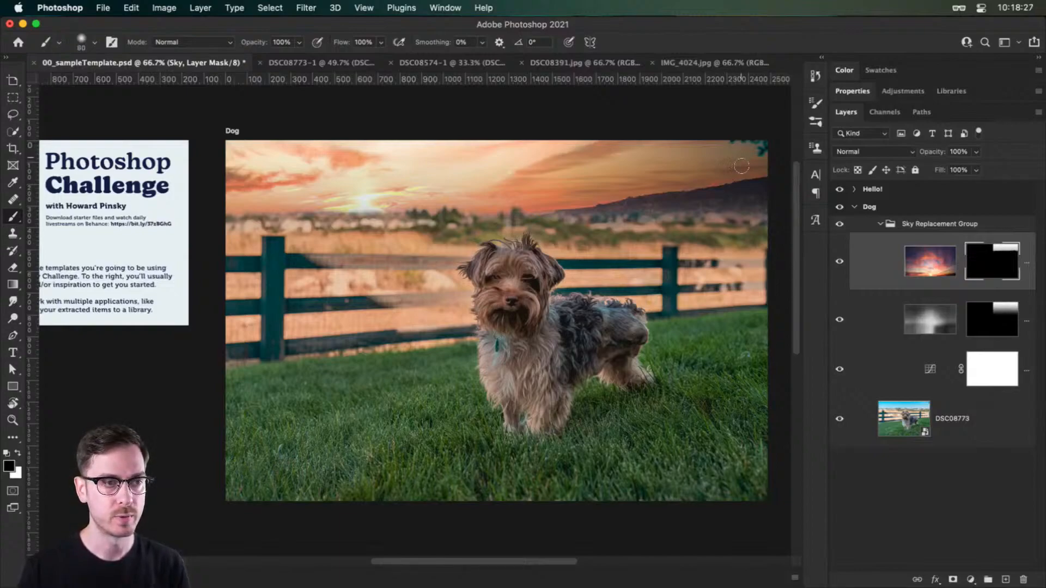
# Enlarge the brush to 100 px and try painting black on the Sky mask over the leaves in the photo's upper-right corner.
pyautogui.press(']')
pyautogui.press(']')
pyautogui.press(']')
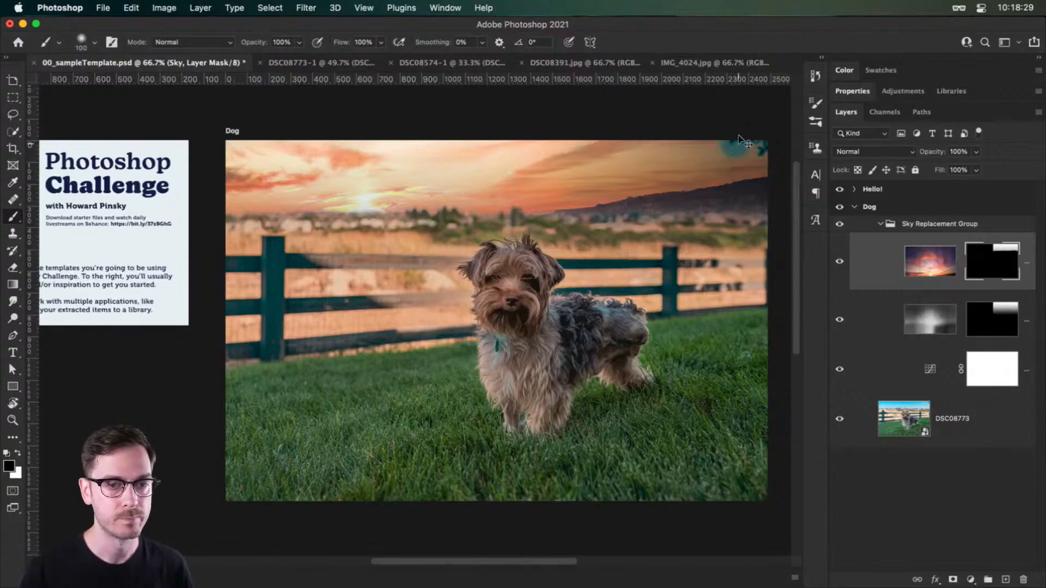
pyautogui.press('super+2')
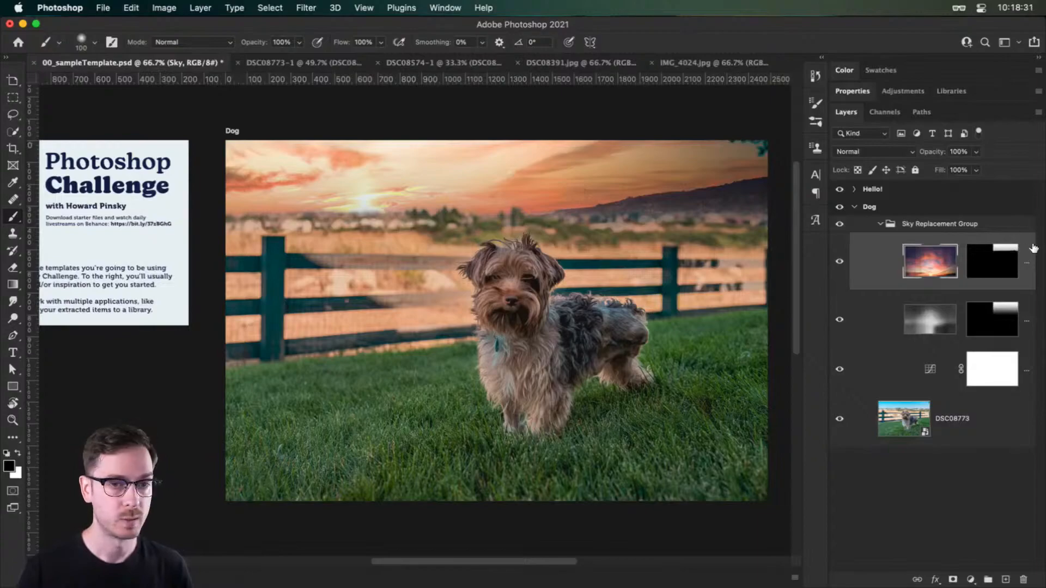
pyautogui.click(1008, 258)
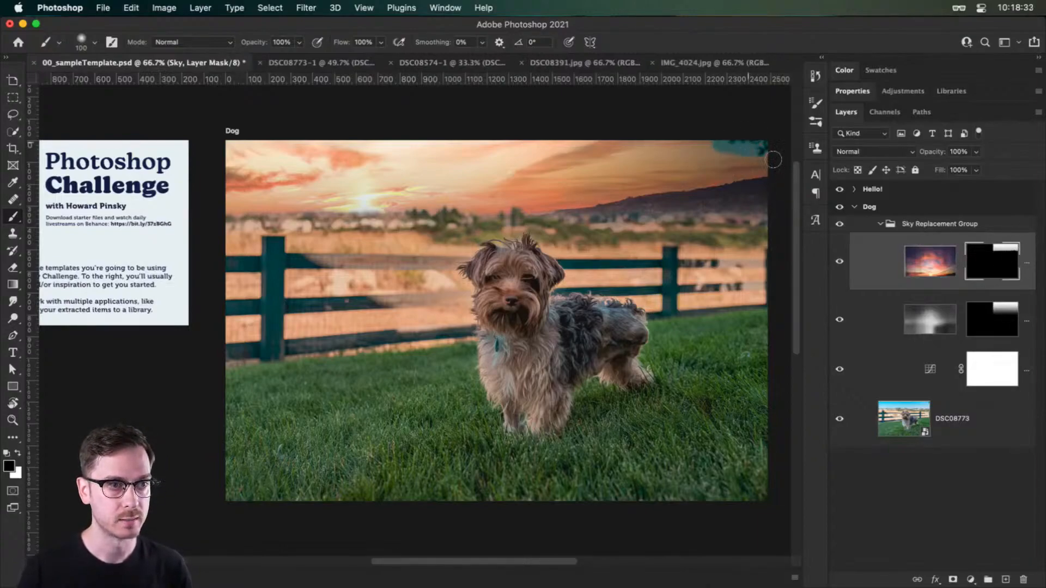
# Paint white on the Sky layer's mask so the new sky covers the leaves in the photo's upper-right corner.
pyautogui.press('c')
pyautogui.click(995, 262)
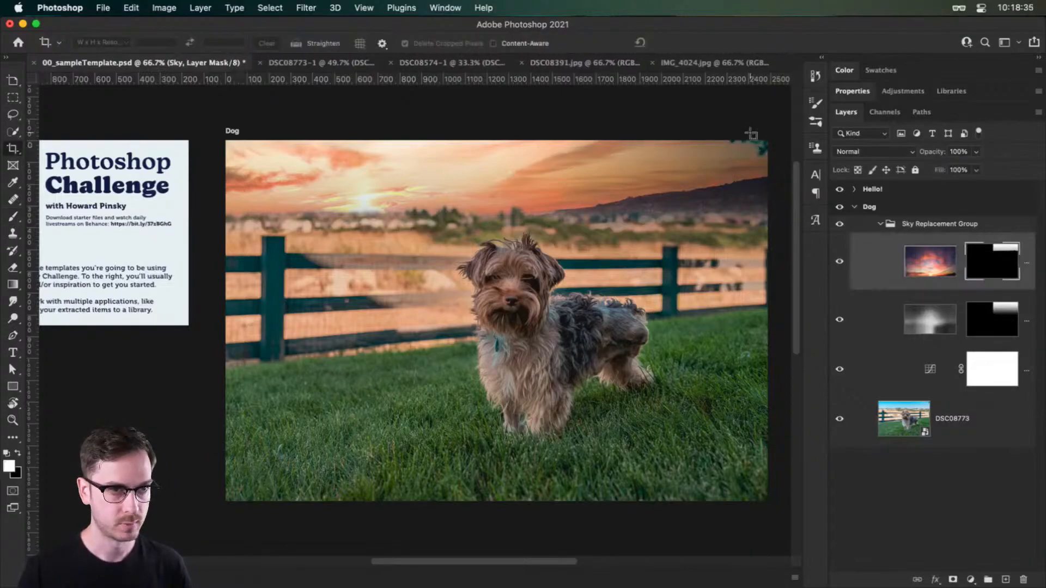
pyautogui.press('b')
pyautogui.press('x')
pyautogui.press('x')
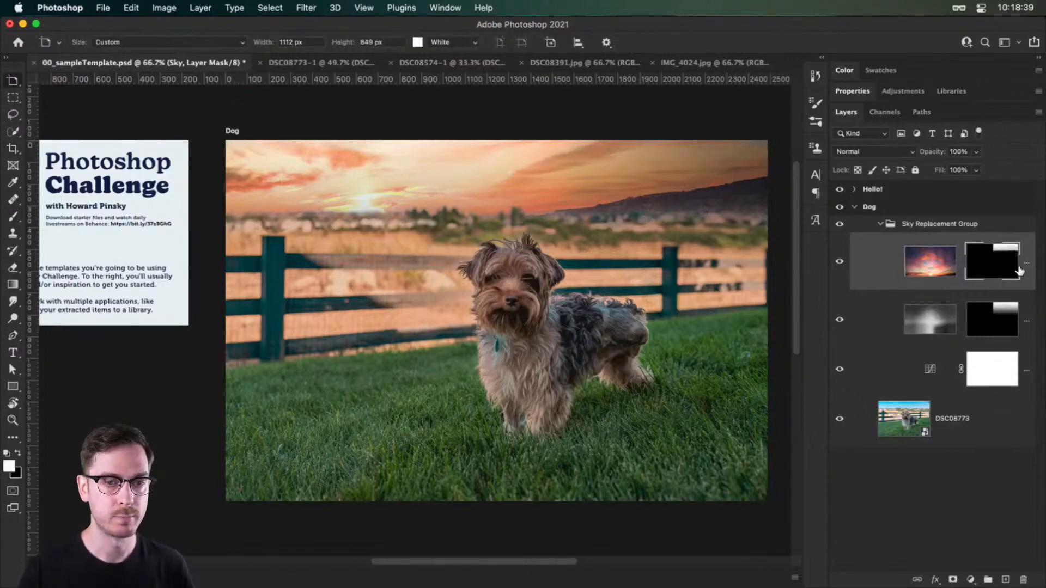
# Target the Sky layer's image instead of its mask and convert the layer for Smart Filters.
pyautogui.click(929, 261)
pyautogui.press('v')
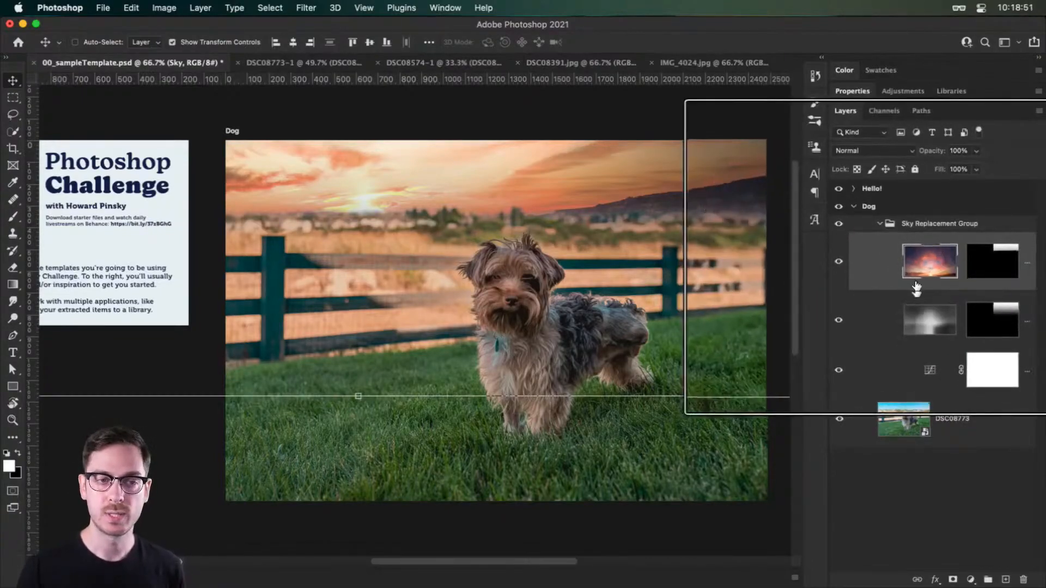
pyautogui.click(335, 8)
pyautogui.moveTo(316, 5)
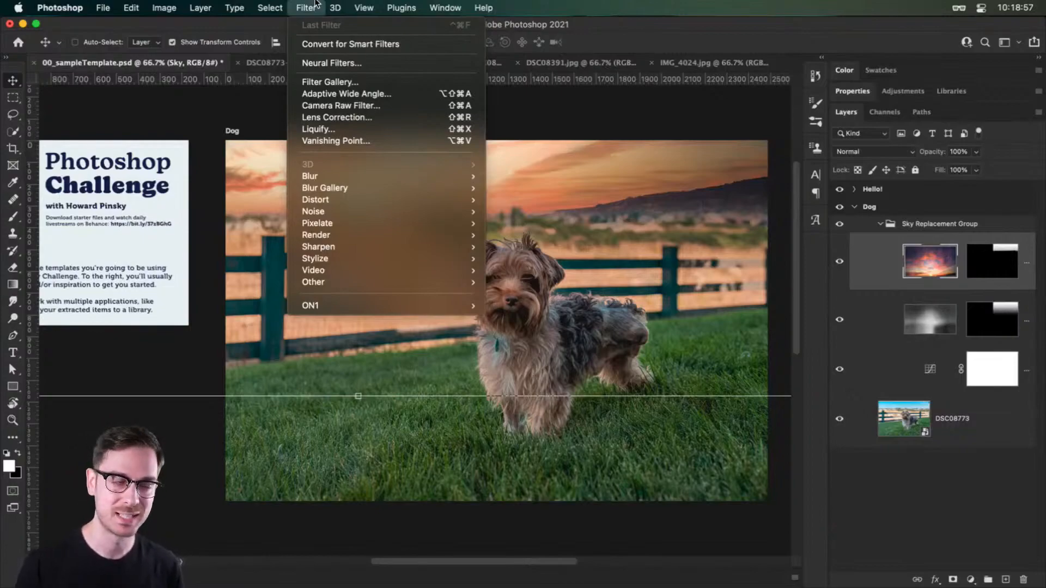
pyautogui.click(316, 5)
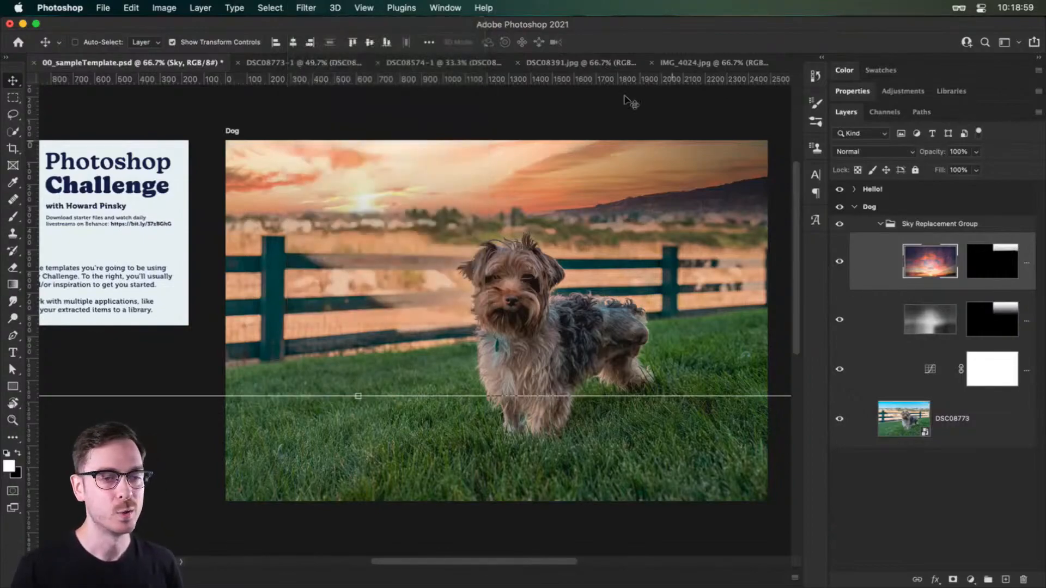
pyautogui.click(305, 6)
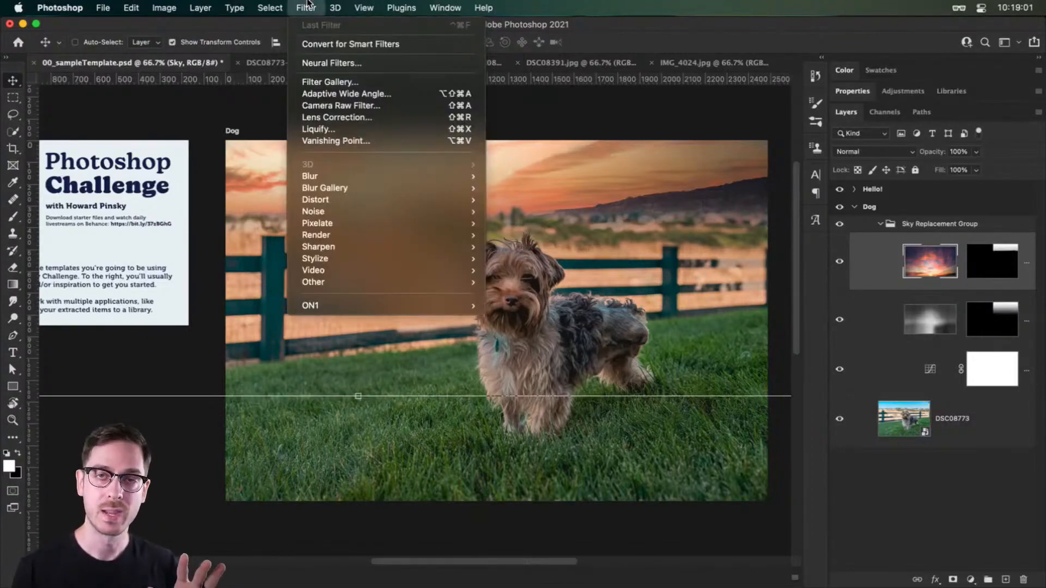
pyautogui.click(1007, 243)
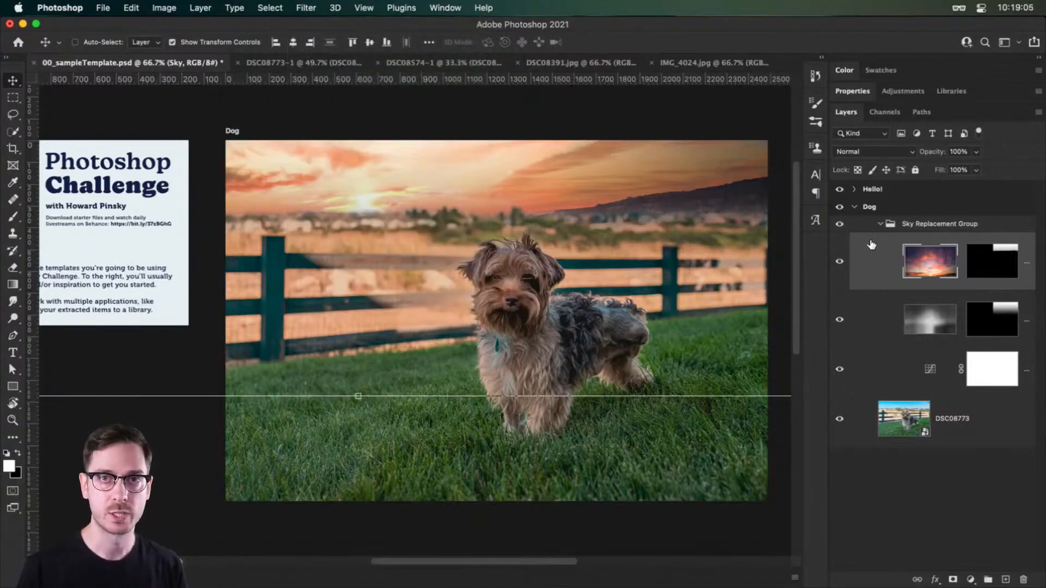
pyautogui.click(308, 6)
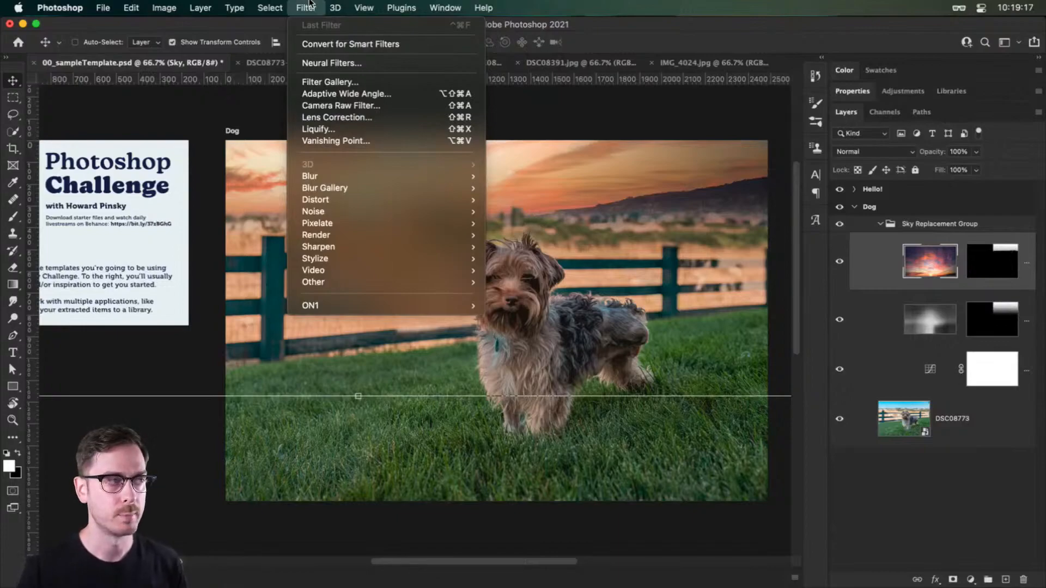
pyautogui.click(407, 45)
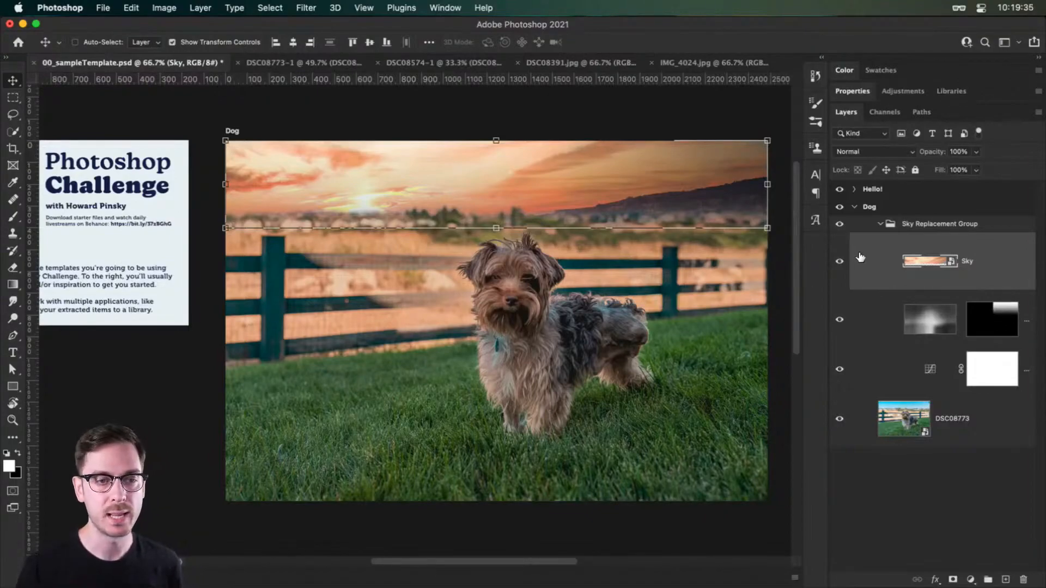
# Start a Field Blur of 7 px on the Sky smart object and place its pin below the horizon near the fence post.
pyautogui.click(306, 7)
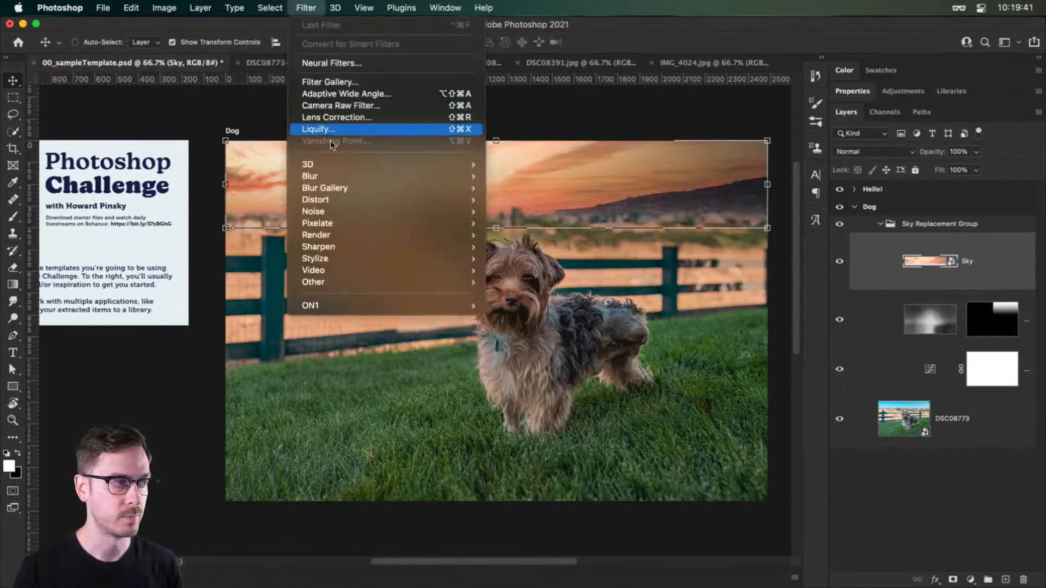
pyautogui.moveTo(352, 177)
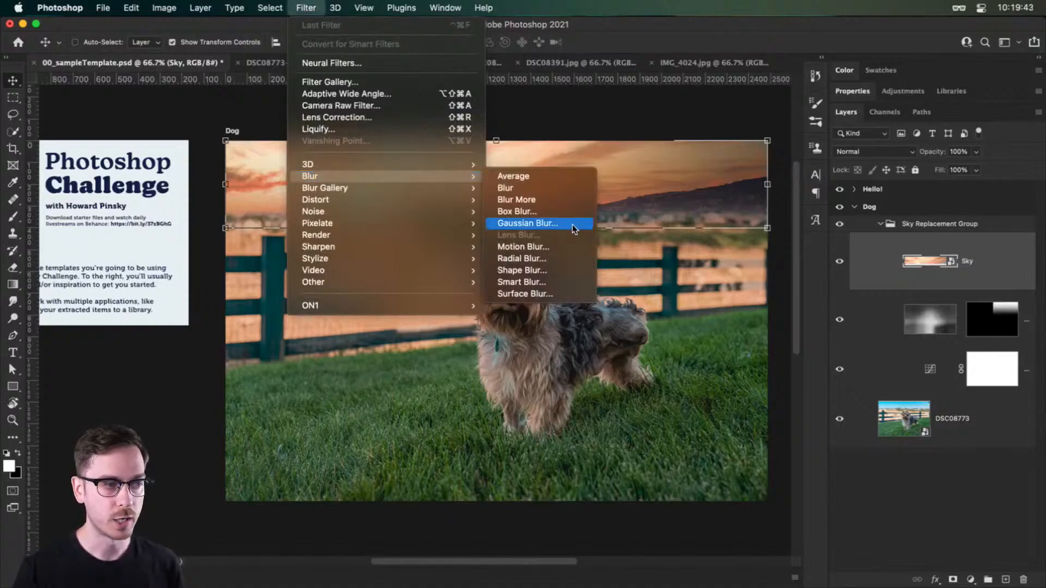
pyautogui.moveTo(376, 191)
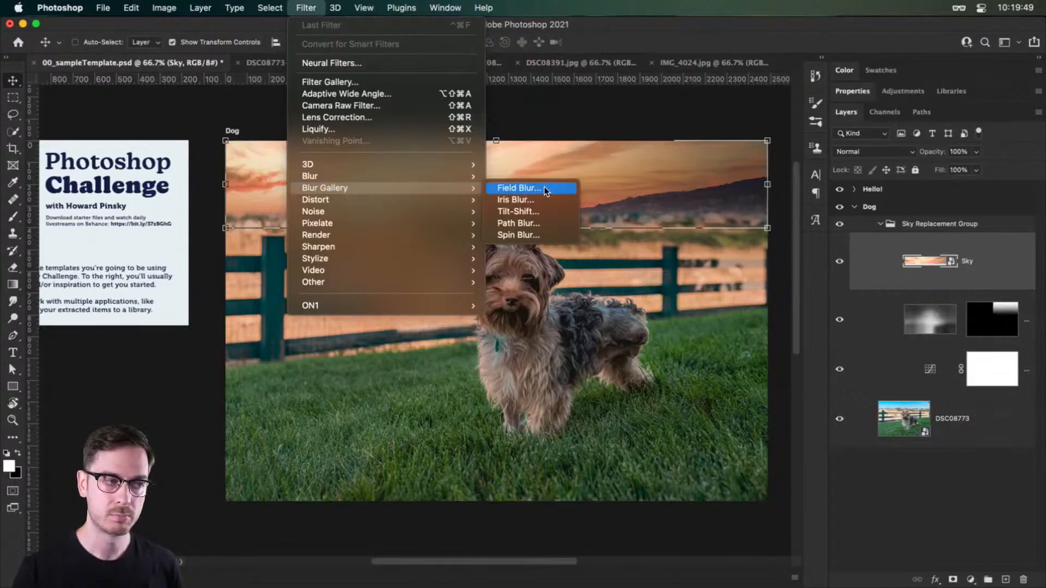
pyautogui.click(566, 189)
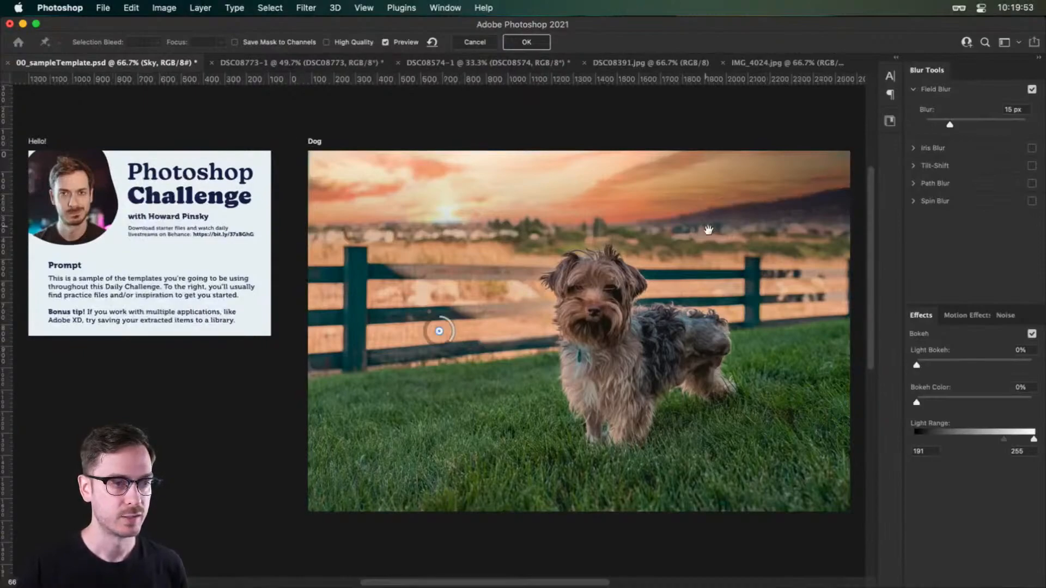
pyautogui.hscroll(3, 718, 292)
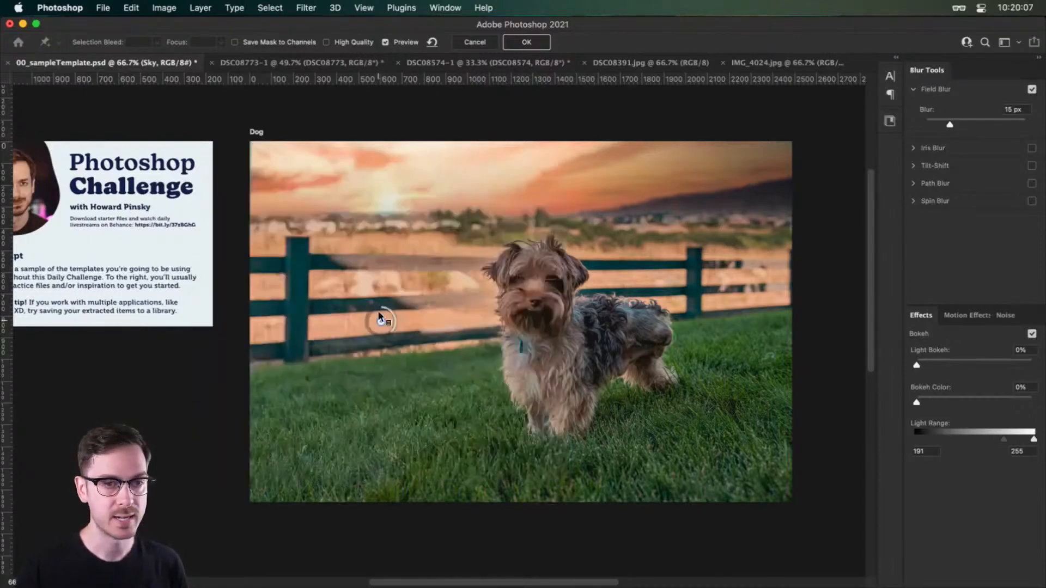
pyautogui.moveTo(950, 127); pyautogui.dragTo(942, 127)
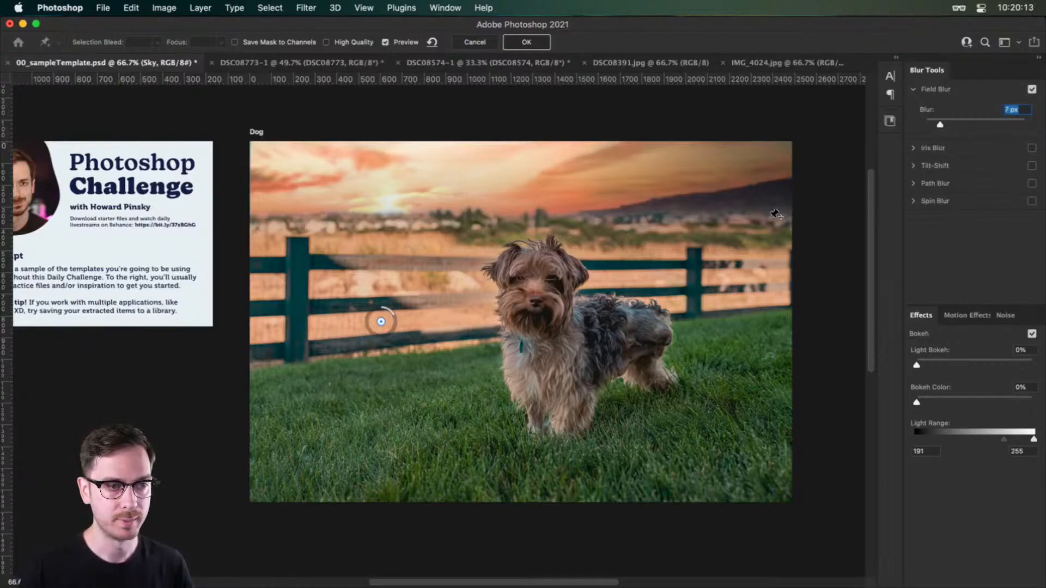
pyautogui.moveTo(964, 122); pyautogui.dragTo(941, 121)
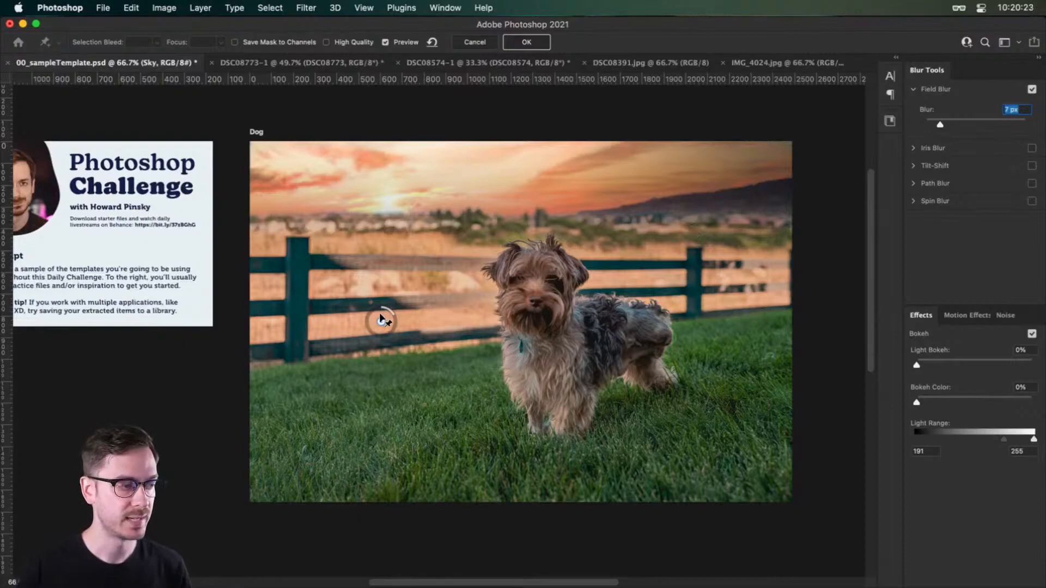
pyautogui.moveTo(381, 320); pyautogui.dragTo(679, 239)
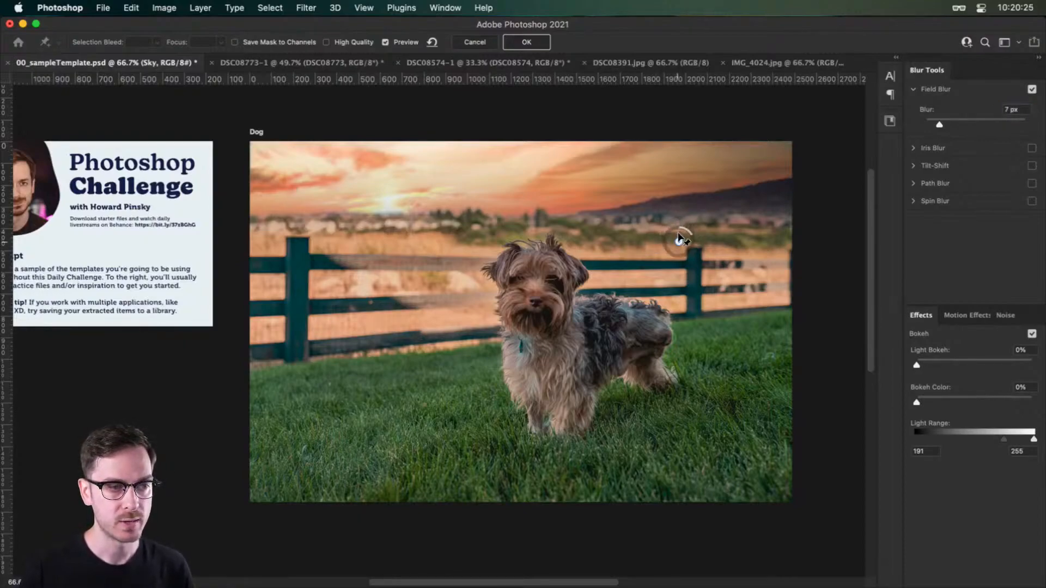
# Try a second Field Blur pin of 18 px in the upper sky alongside the lower pin, and remove it.
pyautogui.click(674, 163)
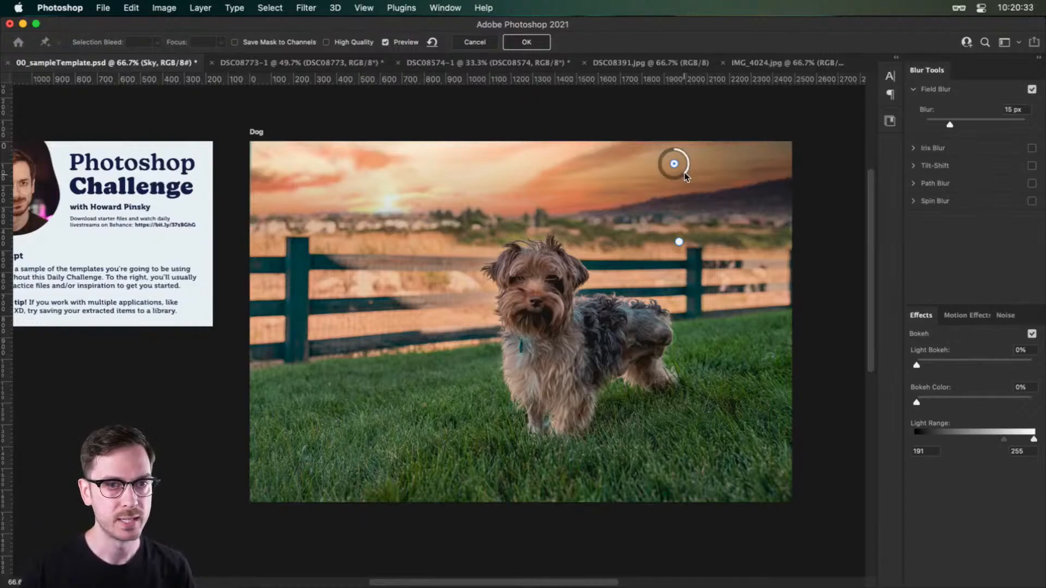
pyautogui.moveTo(683, 173); pyautogui.dragTo(683, 182)
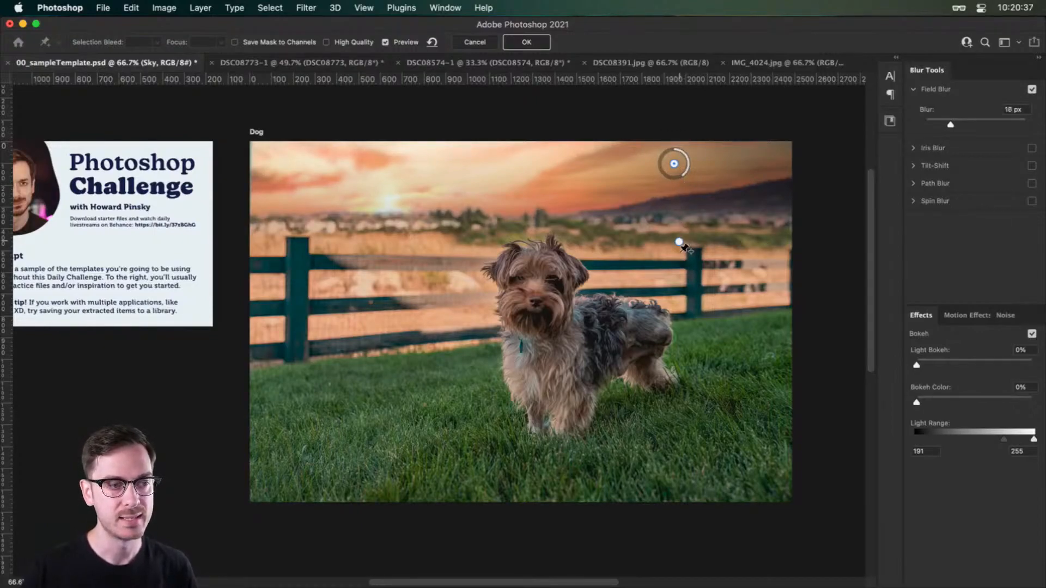
pyautogui.click(679, 243)
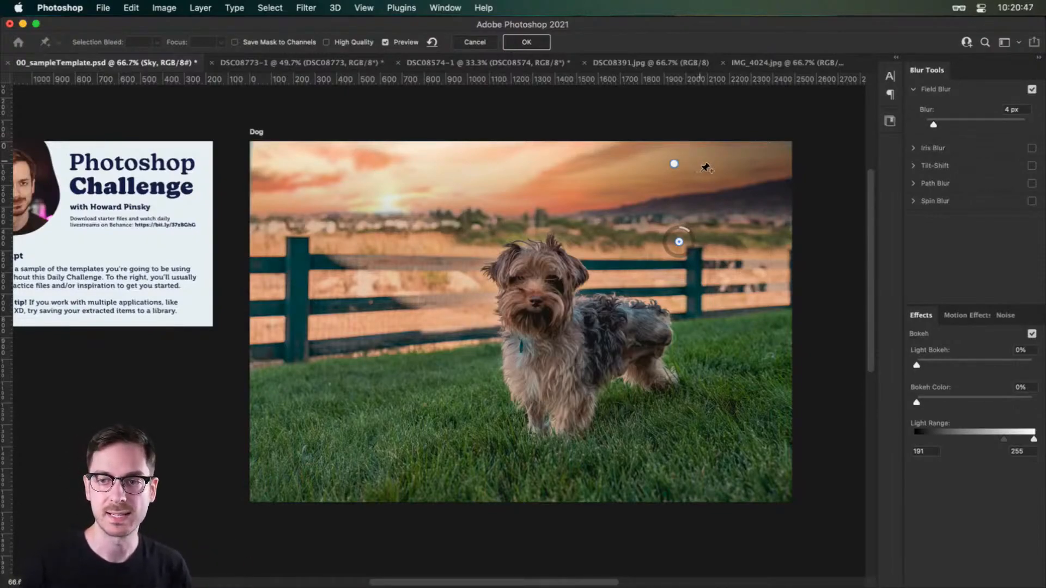
pyautogui.moveTo(693, 231); pyautogui.dragTo(692, 234)
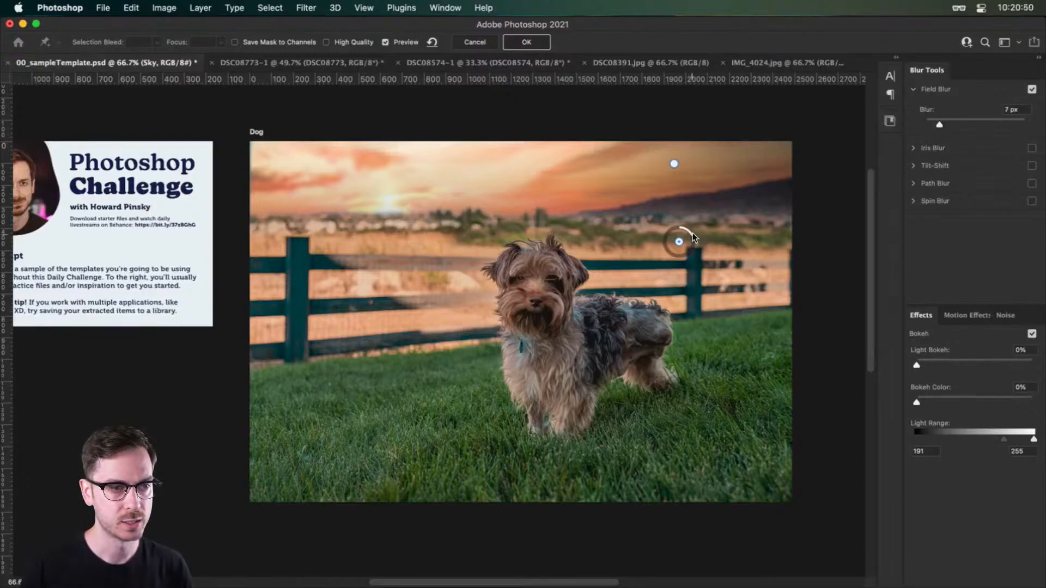
pyautogui.click(674, 163)
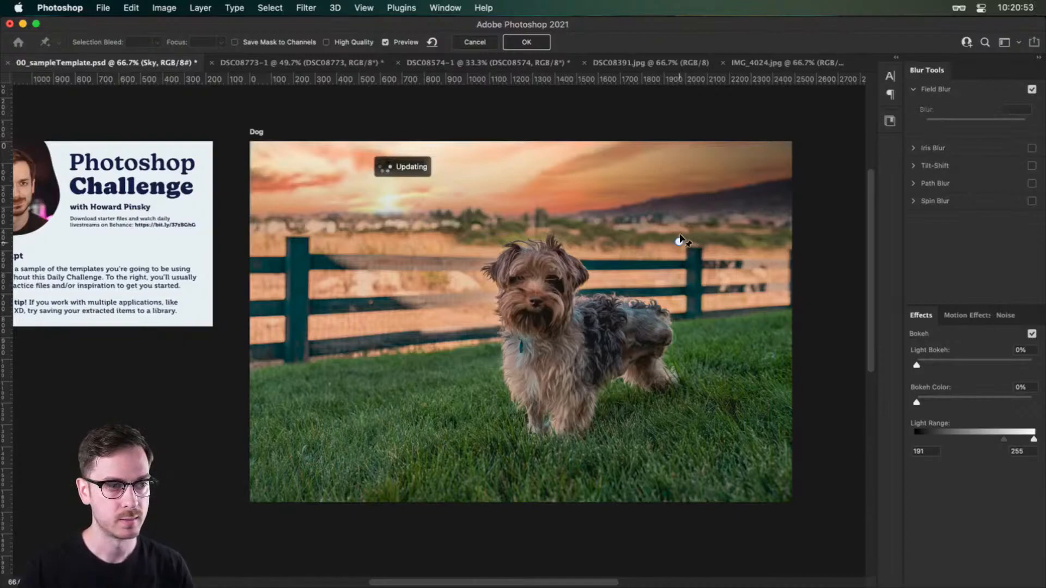
# Move the remaining pin up toward the horizon with a 6 px blur and apply the Field Blur as a smart filter.
pyautogui.moveTo(678, 240); pyautogui.dragTo(681, 225)
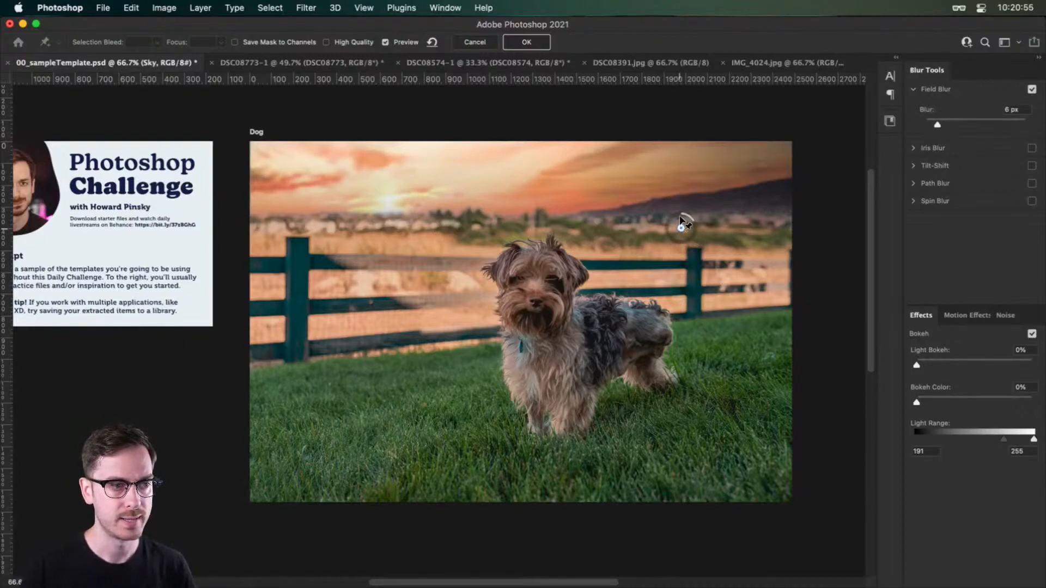
pyautogui.click(527, 43)
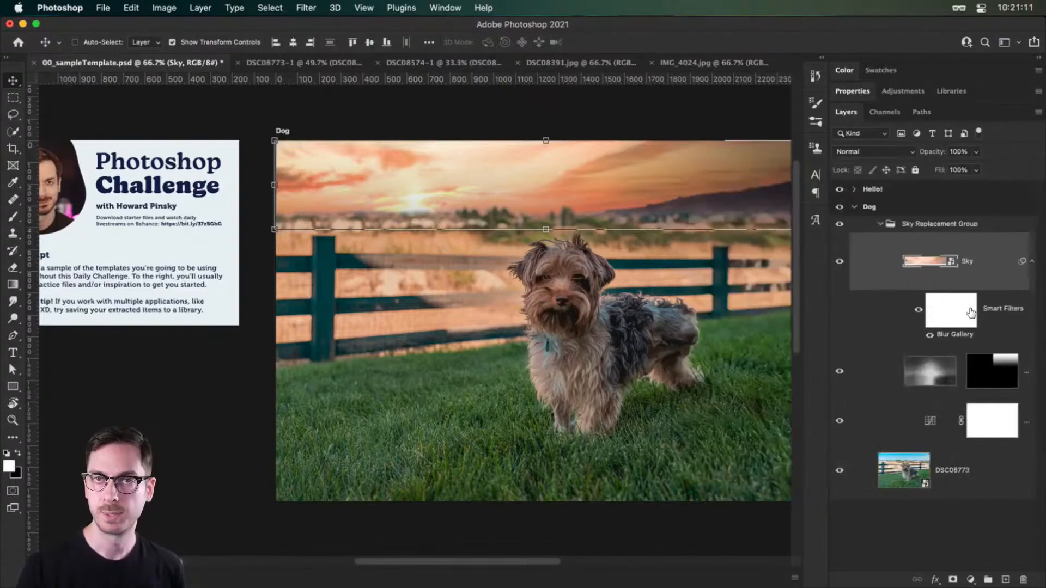
# Reopen the Sky layer's Blur Gallery smart filter to review its settings, and return to the blurred dog photo.
pyautogui.doubleClick(960, 335)
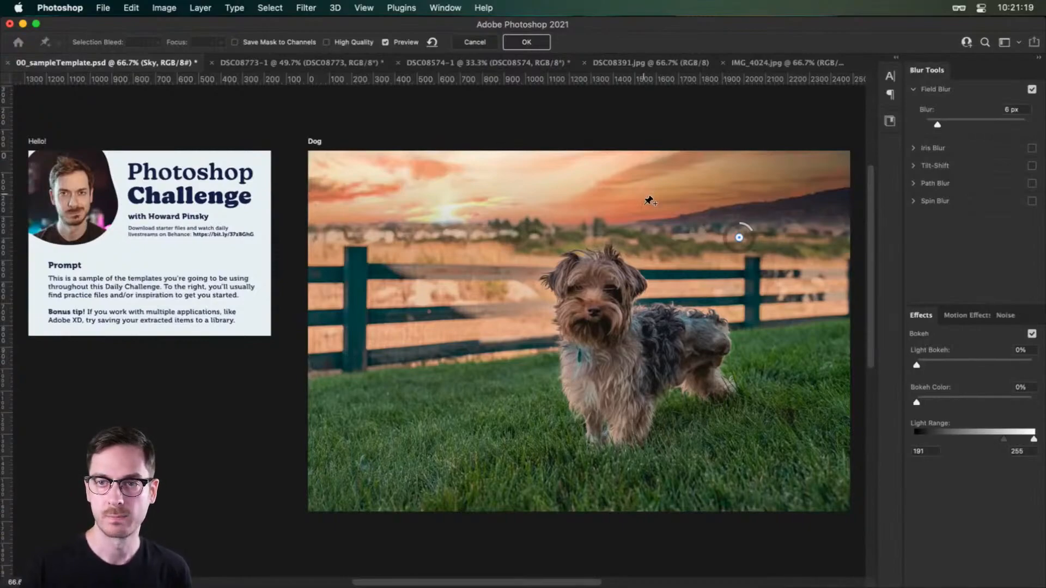
pyautogui.press('Return')
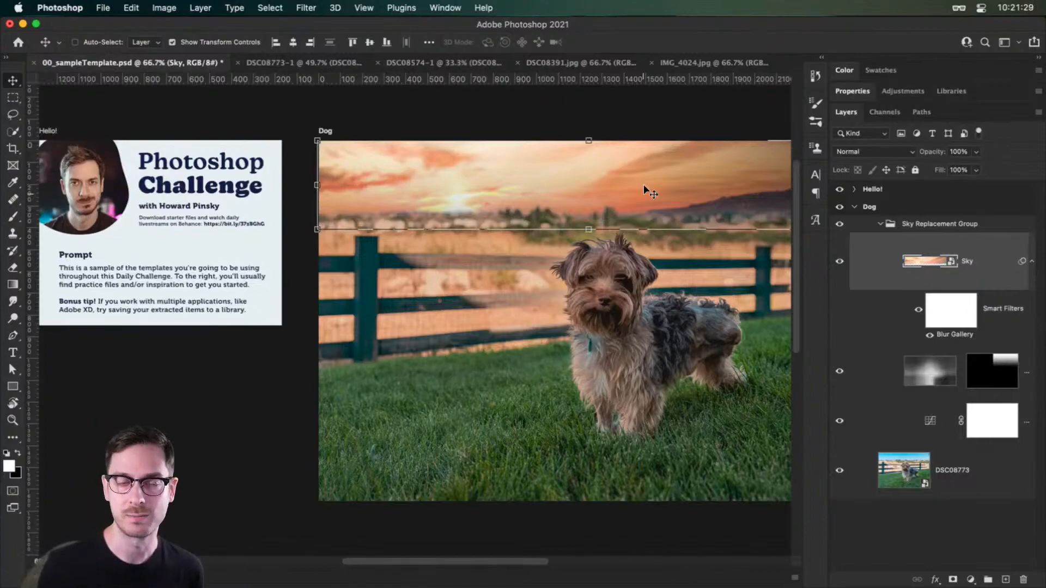
pyautogui.hscroll(6, 552, 191)
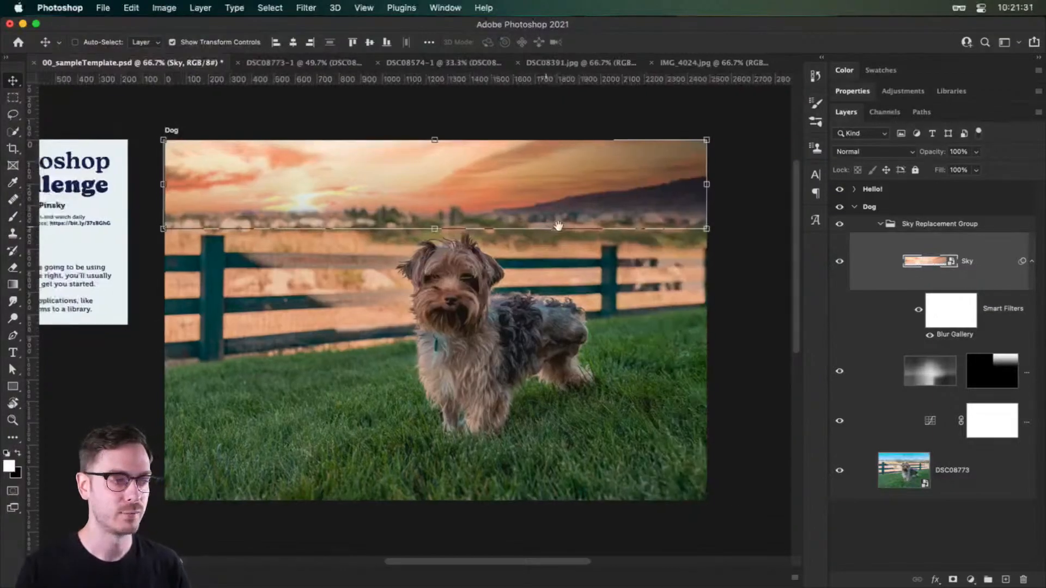
pyautogui.hscroll(-2, 582, 207)
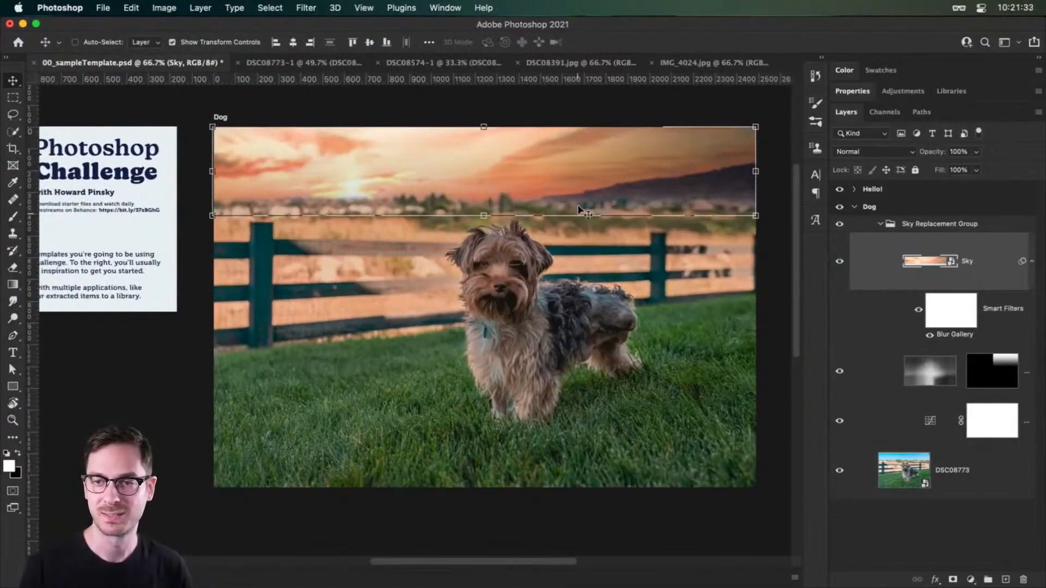
# Turn off Show Transform Controls and bring up the portrait document DSC08574-1.
pyautogui.click(210, 42)
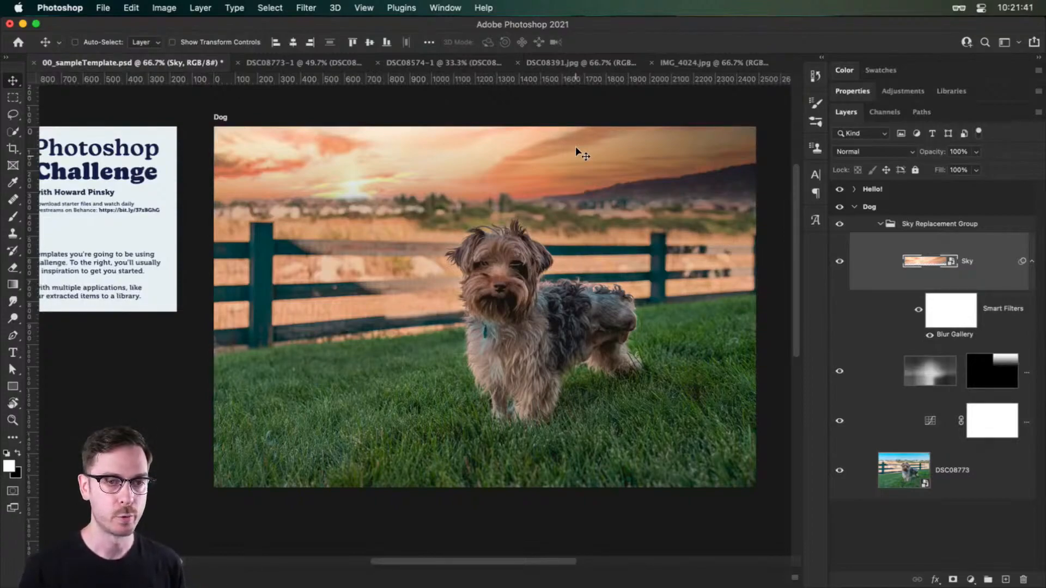
pyautogui.click(330, 64)
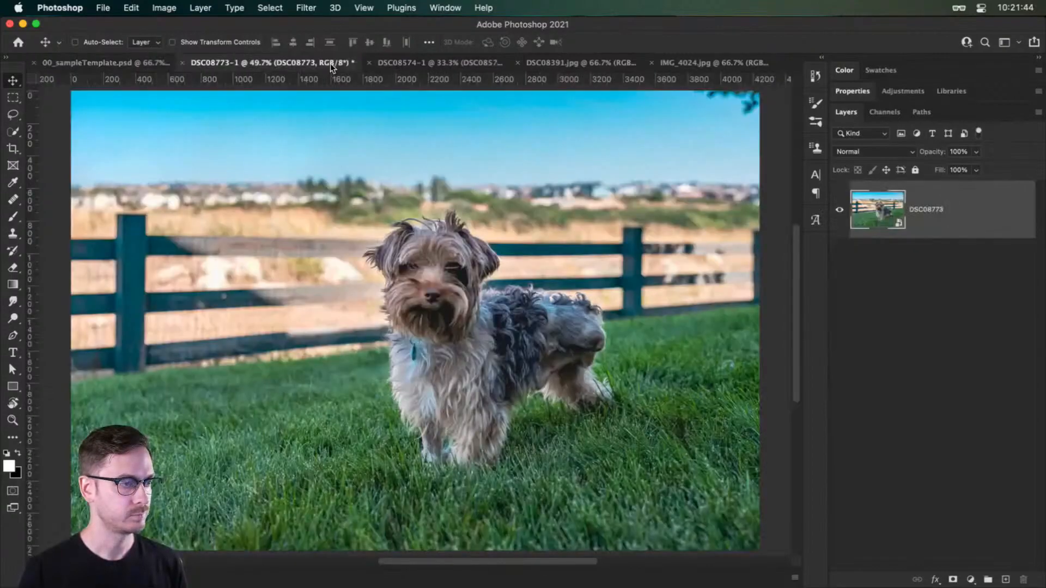
pyautogui.click(424, 59)
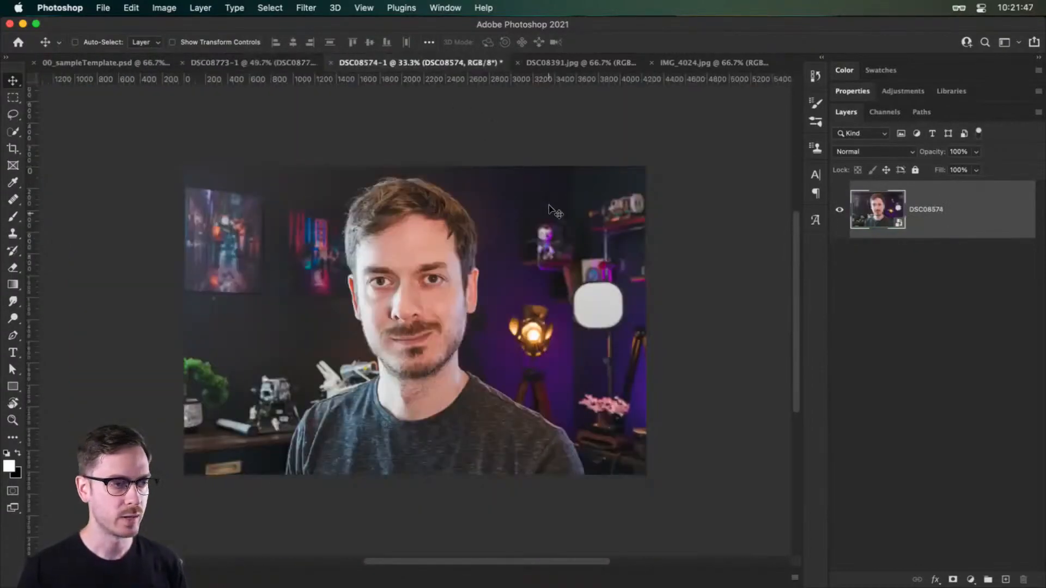
pyautogui.moveTo(556, 213); pyautogui.dragTo(613, 207)
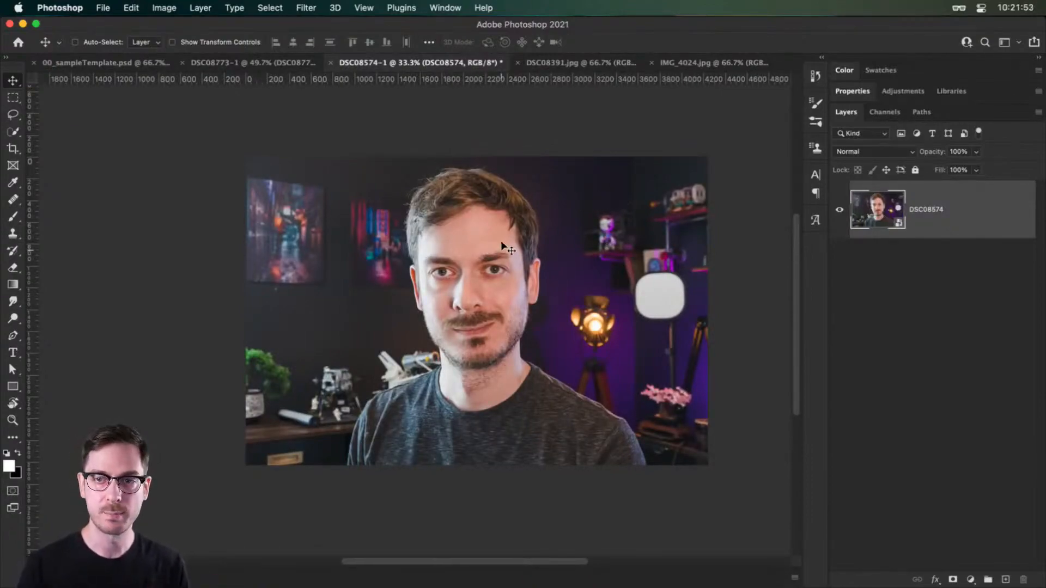
# Open Neural Filters for the portrait and bring the detected face clear of the filter settings.
pyautogui.click(299, 8)
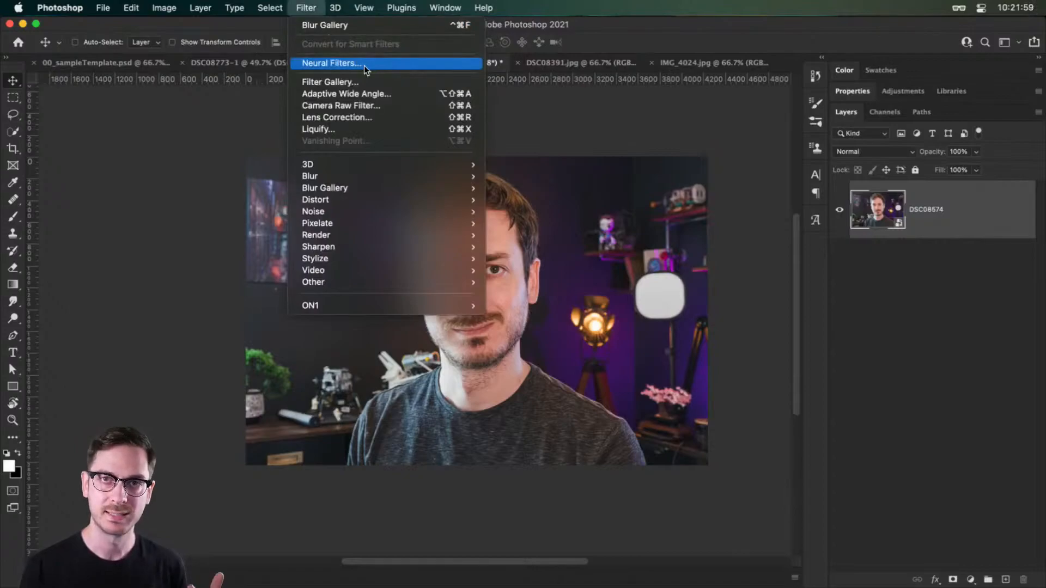
pyautogui.click(390, 67)
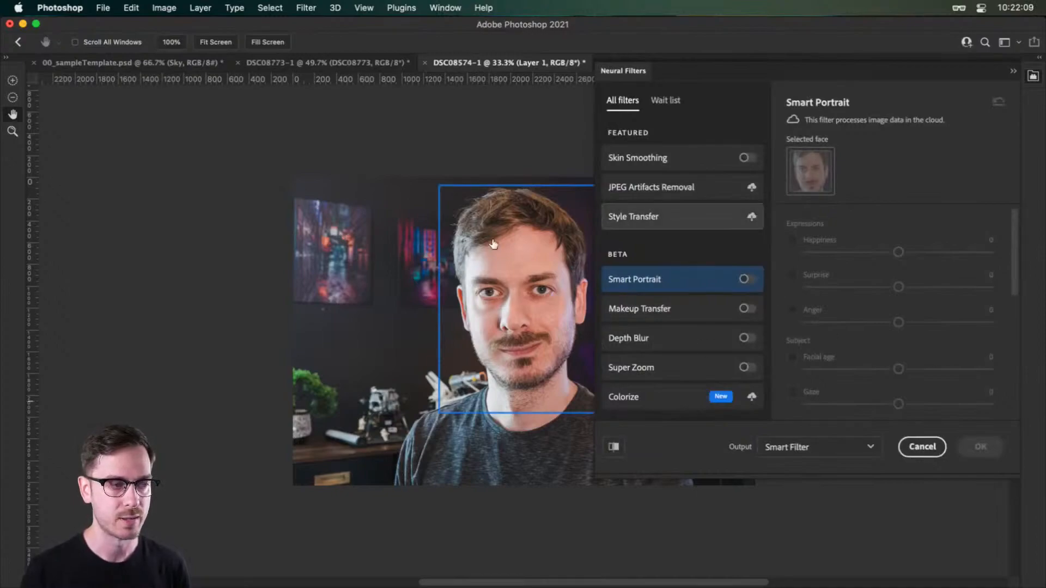
pyautogui.hscroll(5, 454, 241)
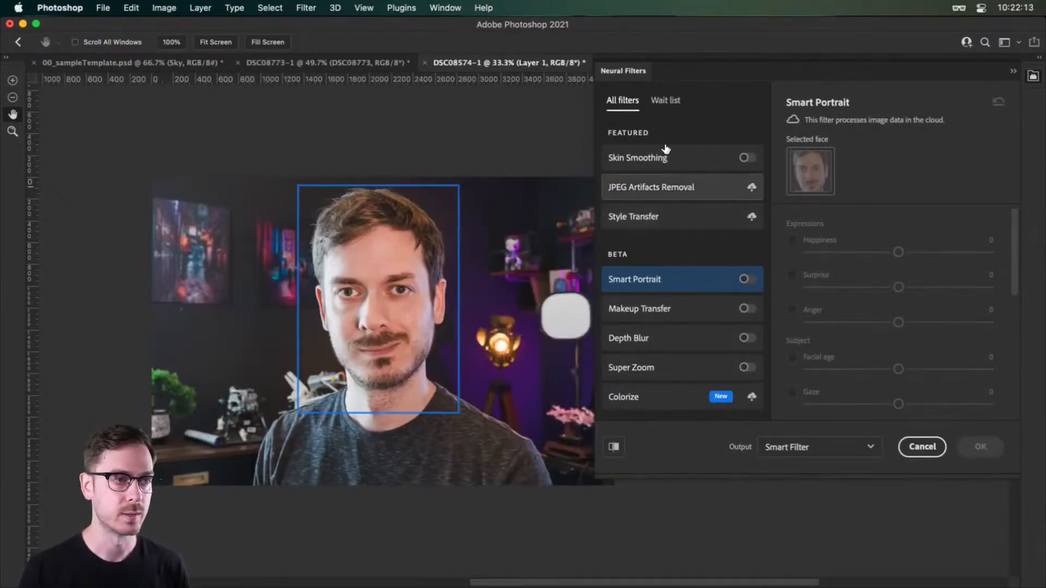
# Try the Skin Smoothing neural filter on the face, compare it with the original, and turn it off.
pyautogui.click(746, 157)
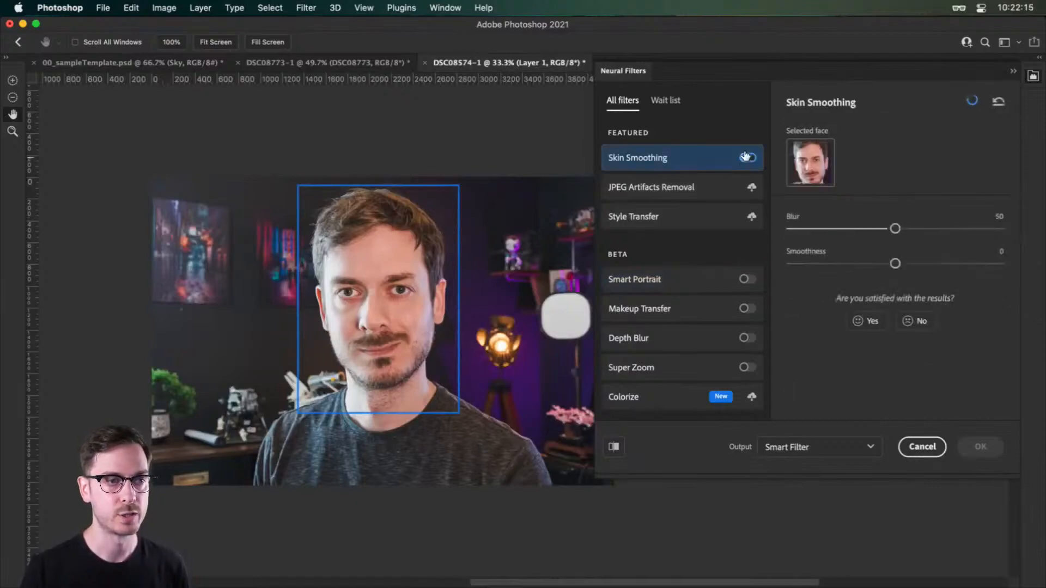
pyautogui.scroll(2, 349, 319)
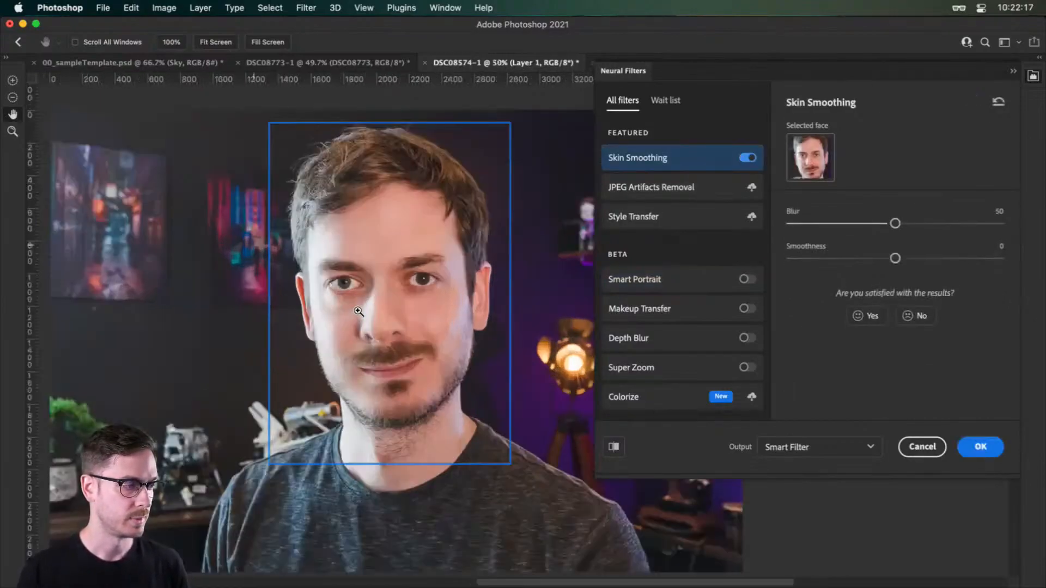
pyautogui.scroll(-1, 414, 313)
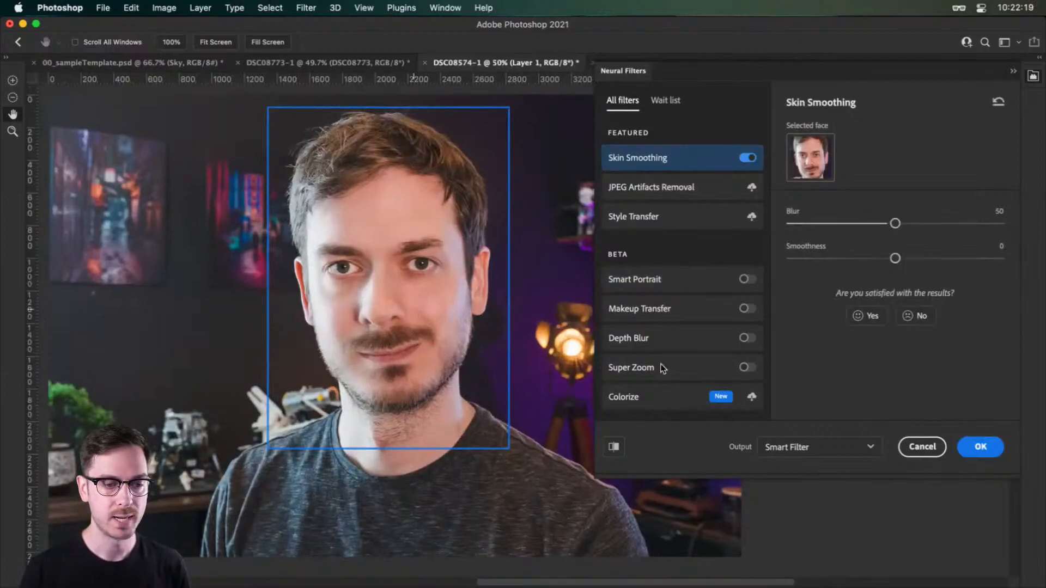
pyautogui.click(612, 444)
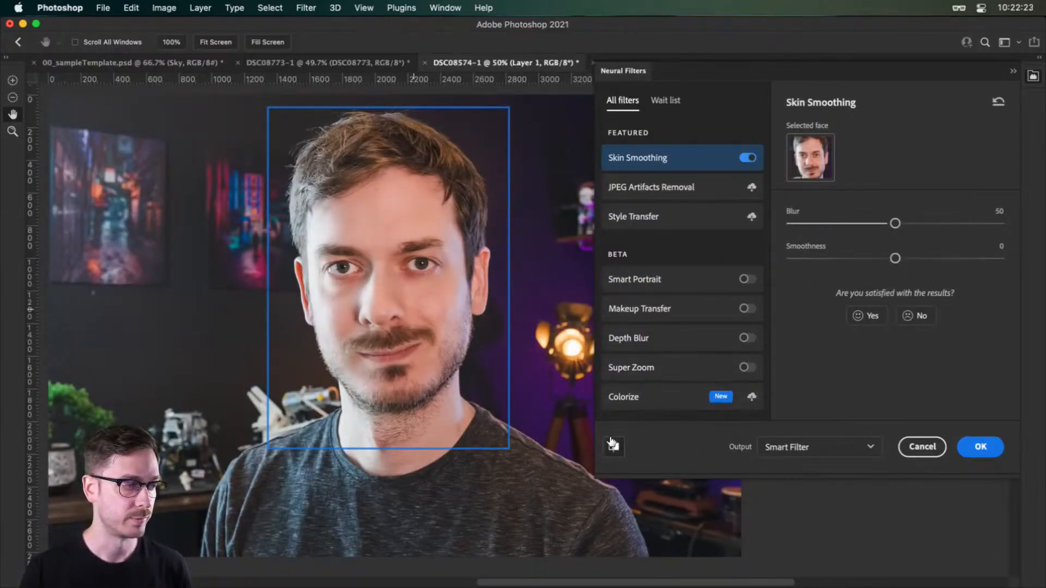
pyautogui.click(613, 444)
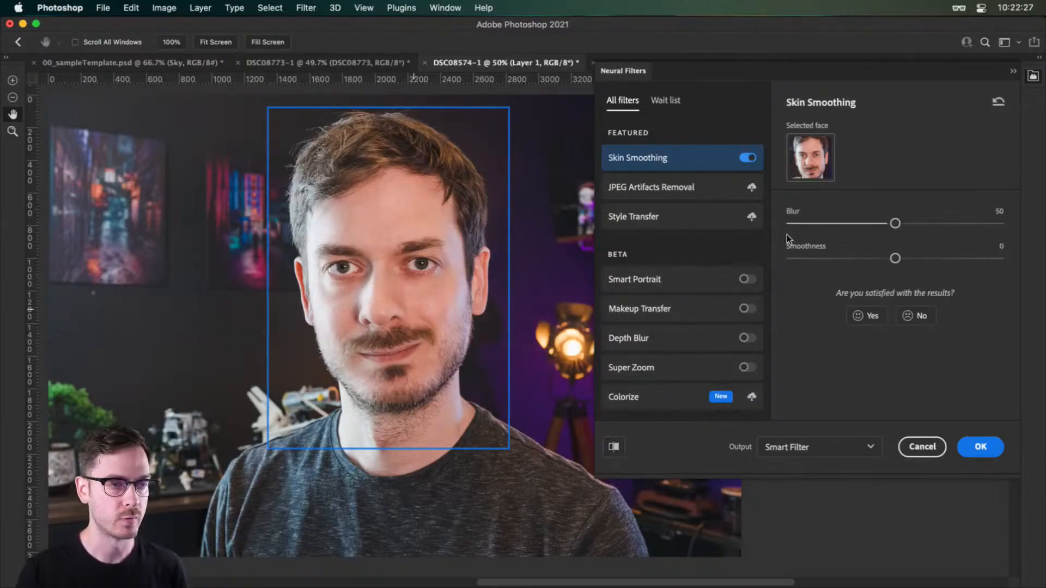
pyautogui.click(749, 158)
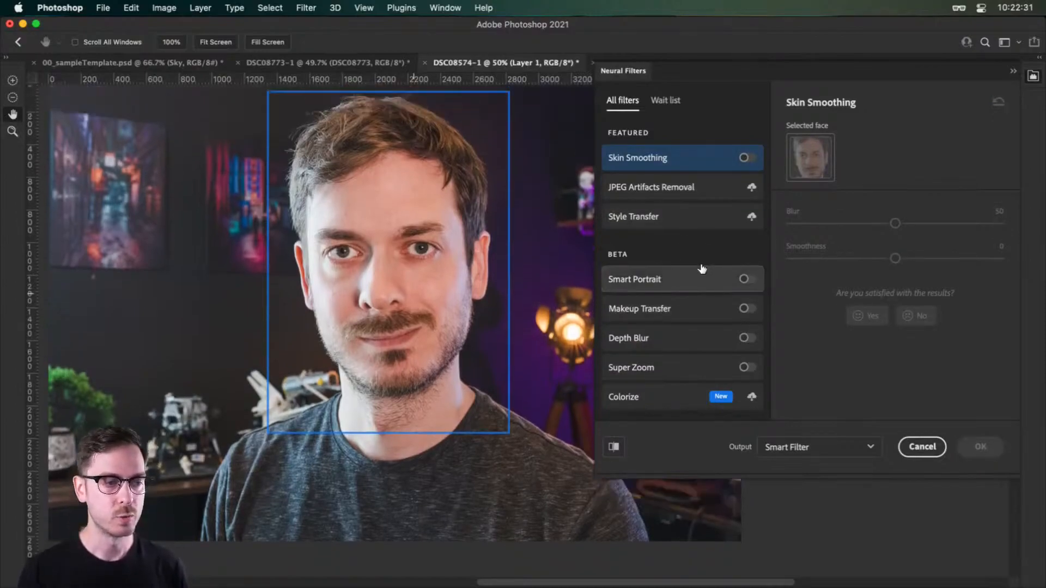
# Enable the Smart Portrait neural filter for the selected face.
pyautogui.moveTo(672, 272)
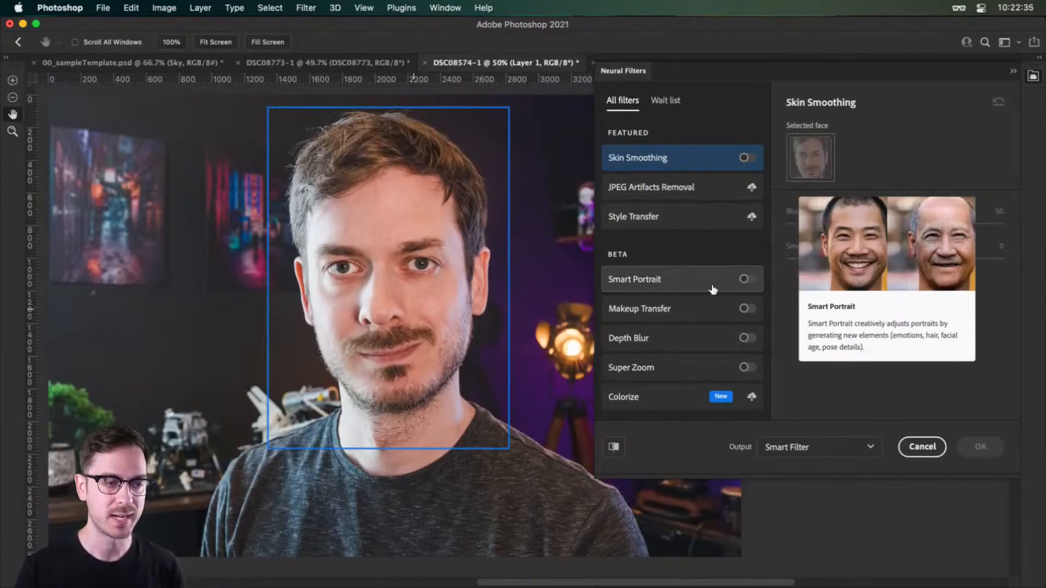
pyautogui.click(747, 279)
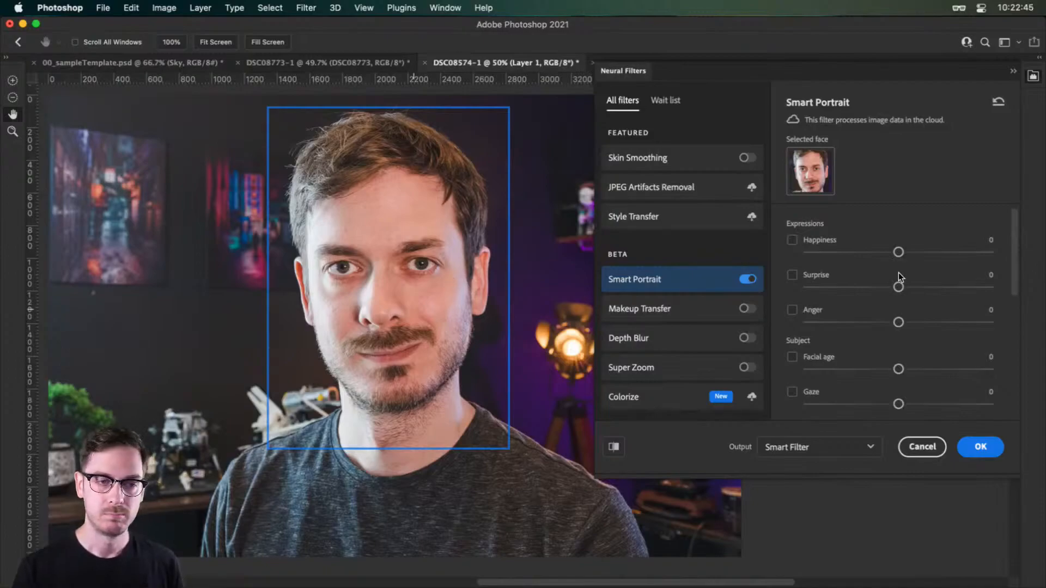
# Try the Happiness and Surprise expressions at +50 each, and turn both off.
pyautogui.click(792, 240)
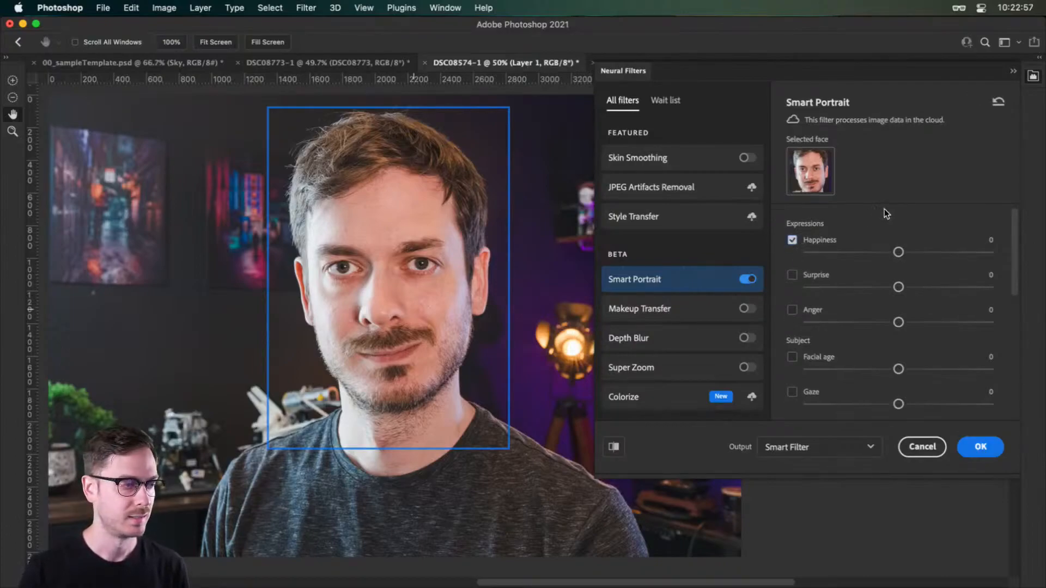
pyautogui.moveTo(947, 252); pyautogui.dragTo(988, 257)
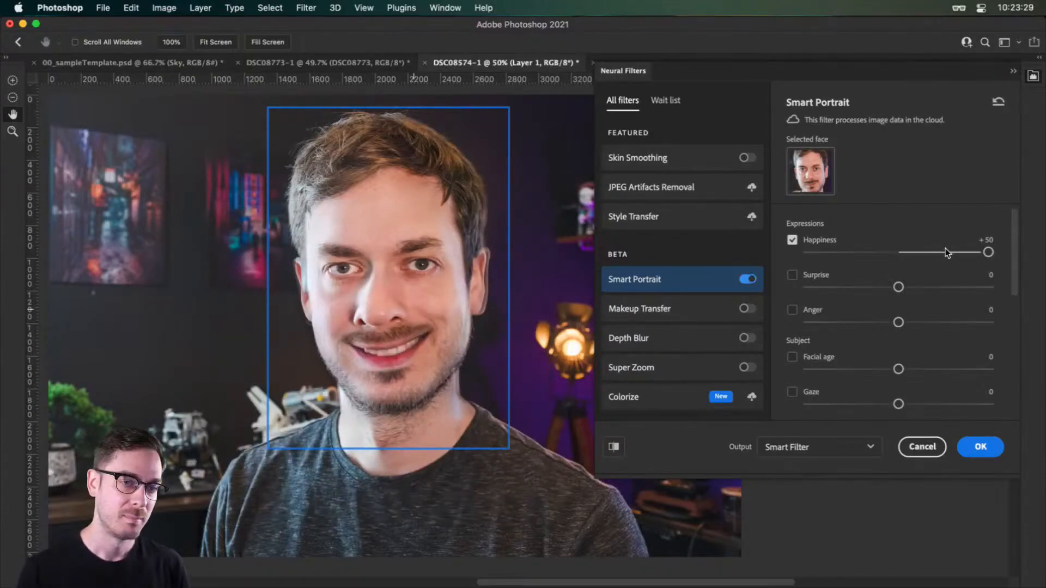
pyautogui.click(969, 286)
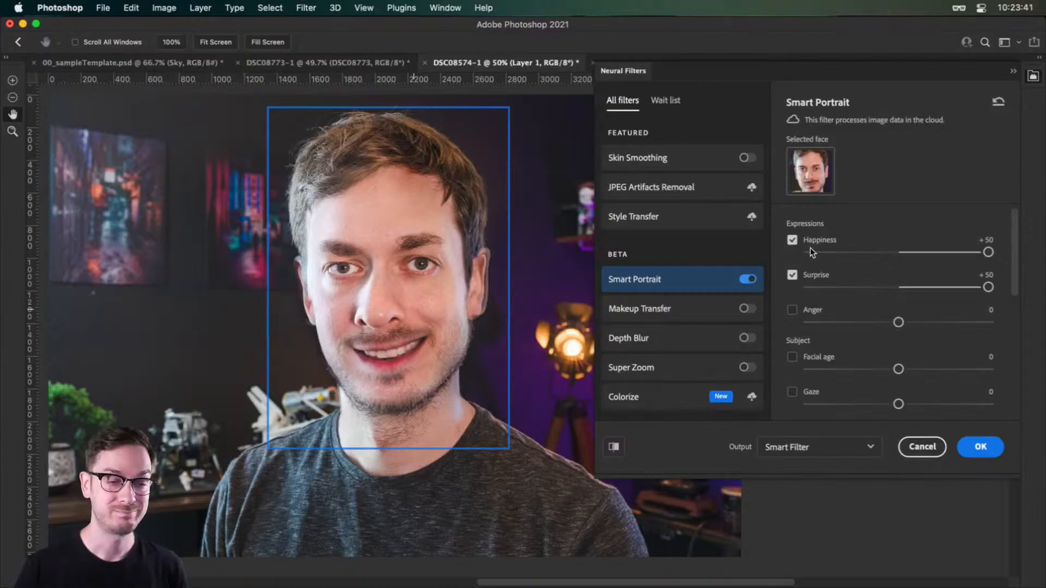
pyautogui.click(793, 241)
pyautogui.click(792, 275)
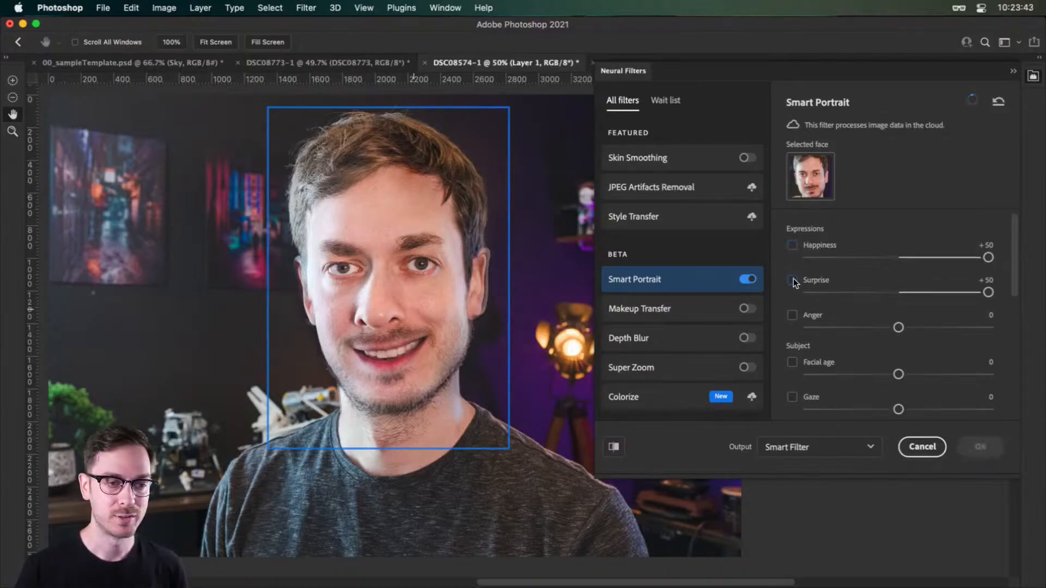
# Set Smart Portrait's Facial age to +50 and Hair thickness to +50.
pyautogui.scroll(-3, 906, 309)
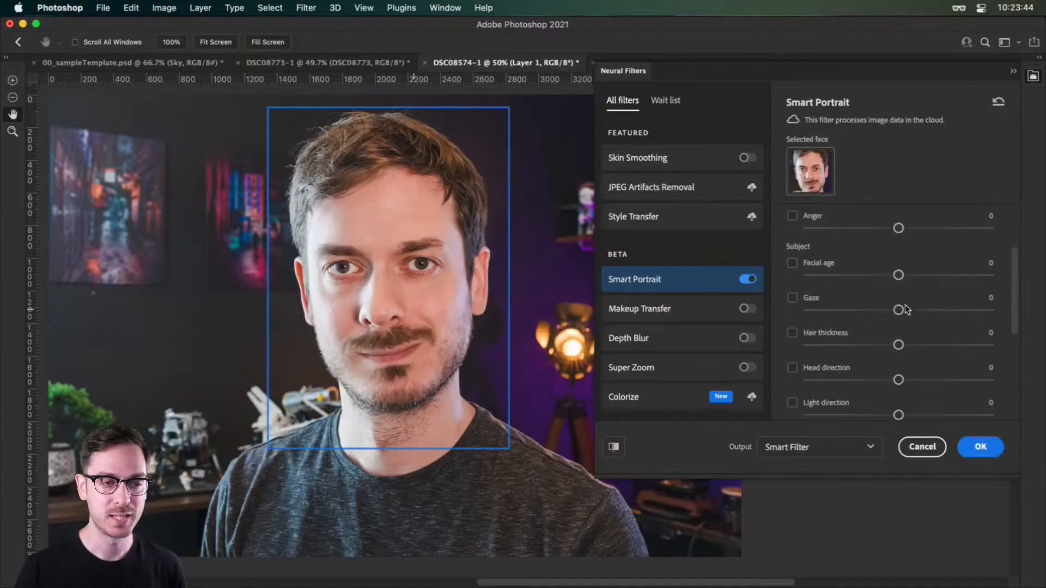
pyautogui.click(792, 264)
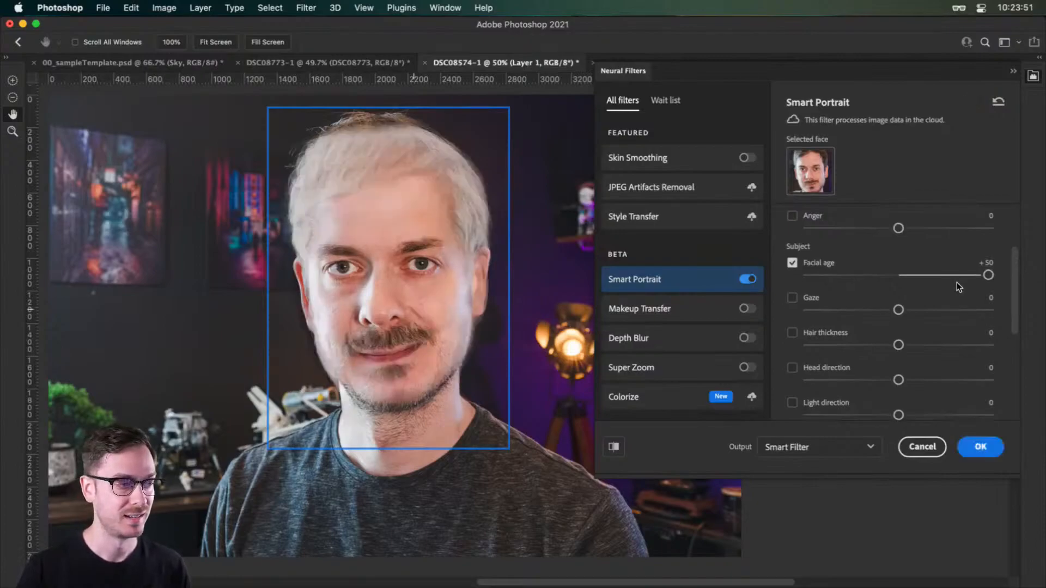
pyautogui.click(979, 345)
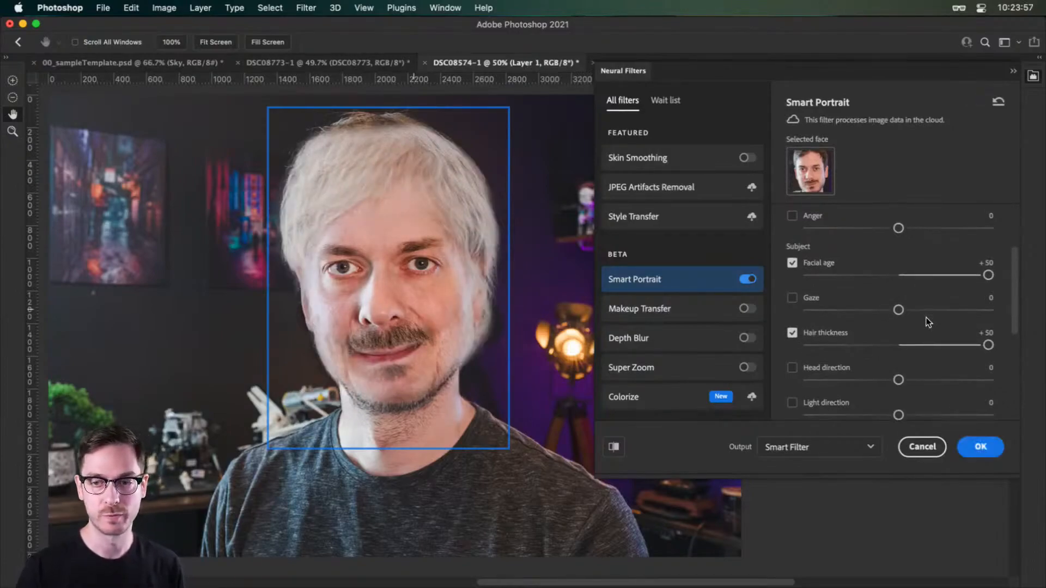
# Set Smart Portrait's Head direction to +32 and Gaze to +39.
pyautogui.scroll(-3, 928, 330)
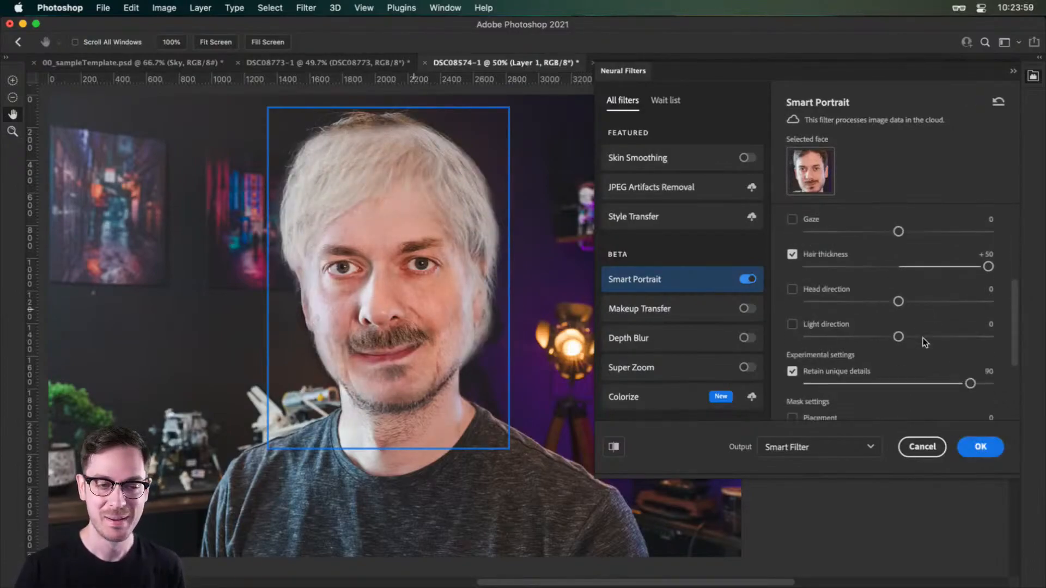
pyautogui.click(957, 303)
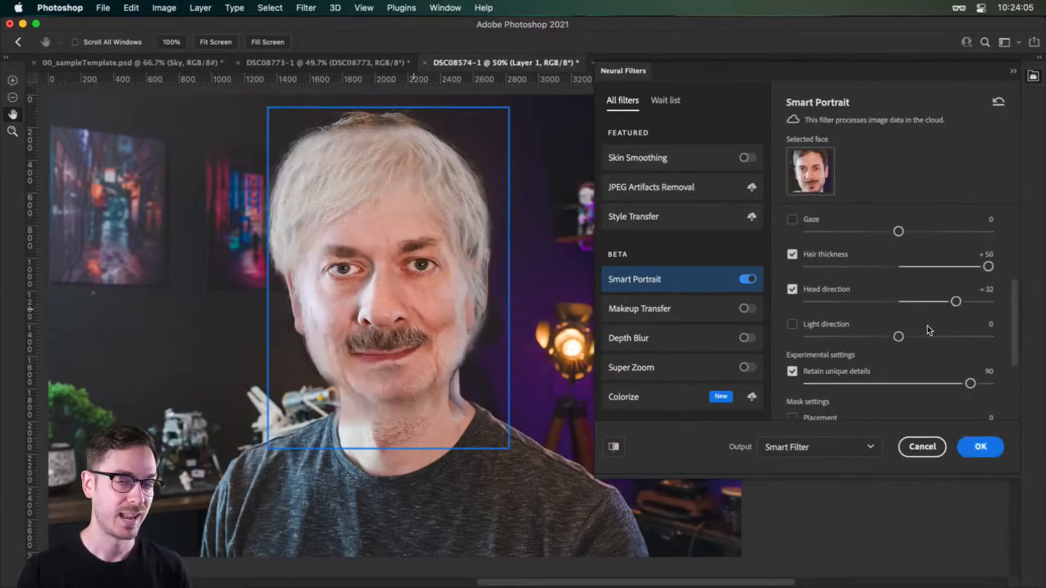
pyautogui.scroll(-2, 922, 360)
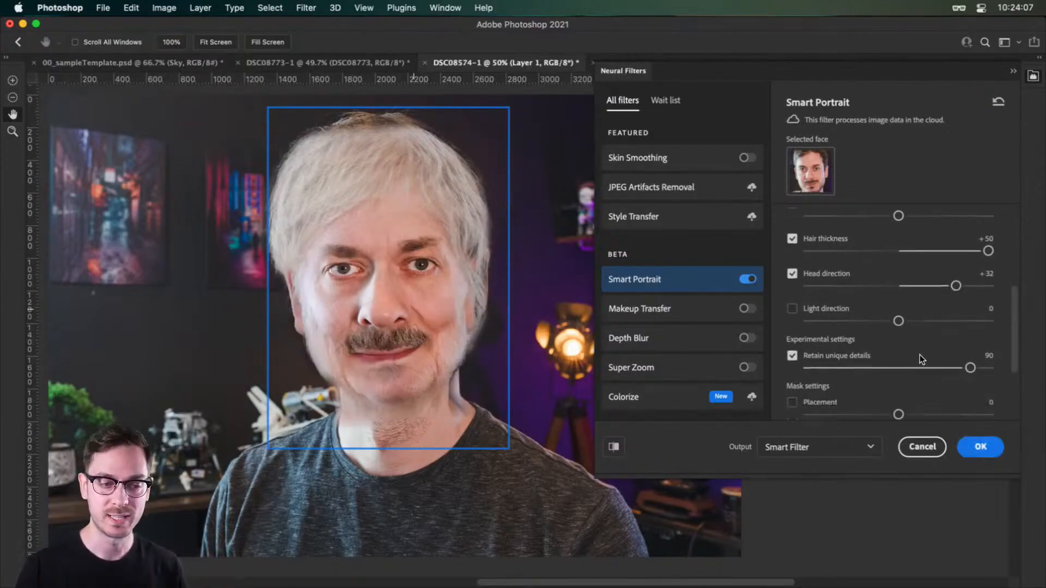
pyautogui.scroll(-2, 922, 357)
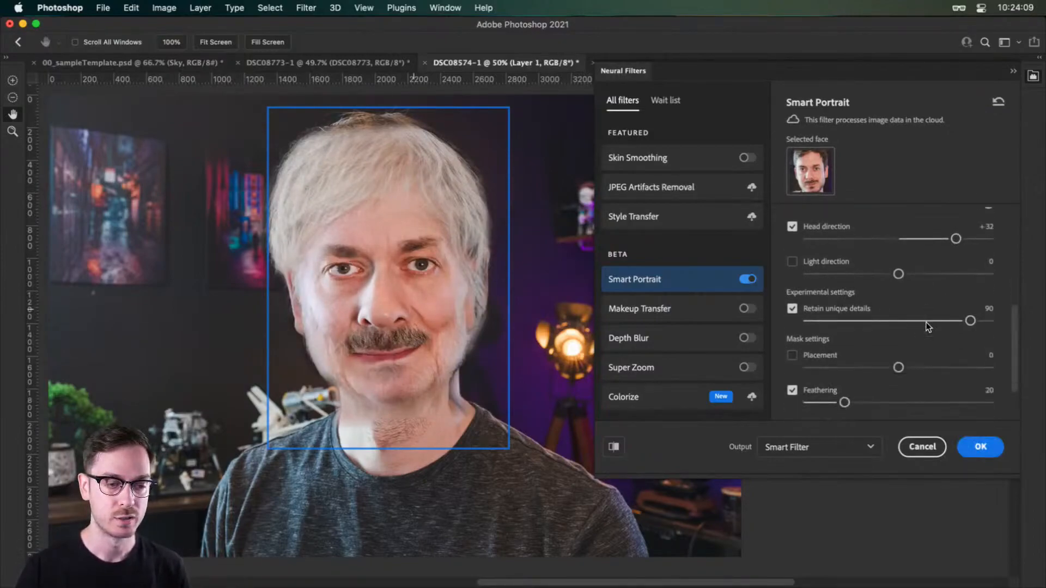
pyautogui.scroll(2, 927, 338)
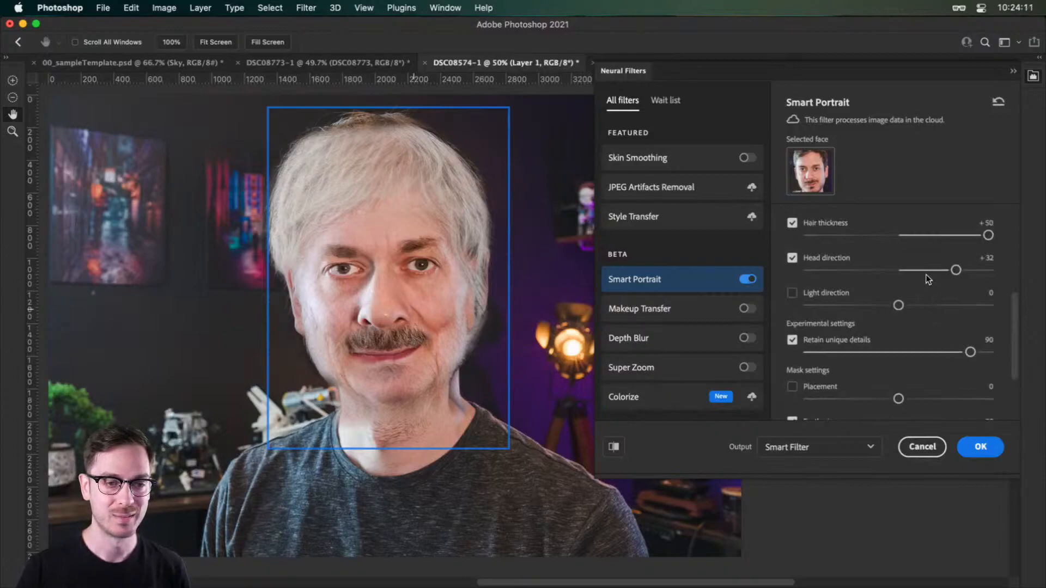
pyautogui.scroll(3, 902, 308)
pyautogui.scroll(2, 905, 309)
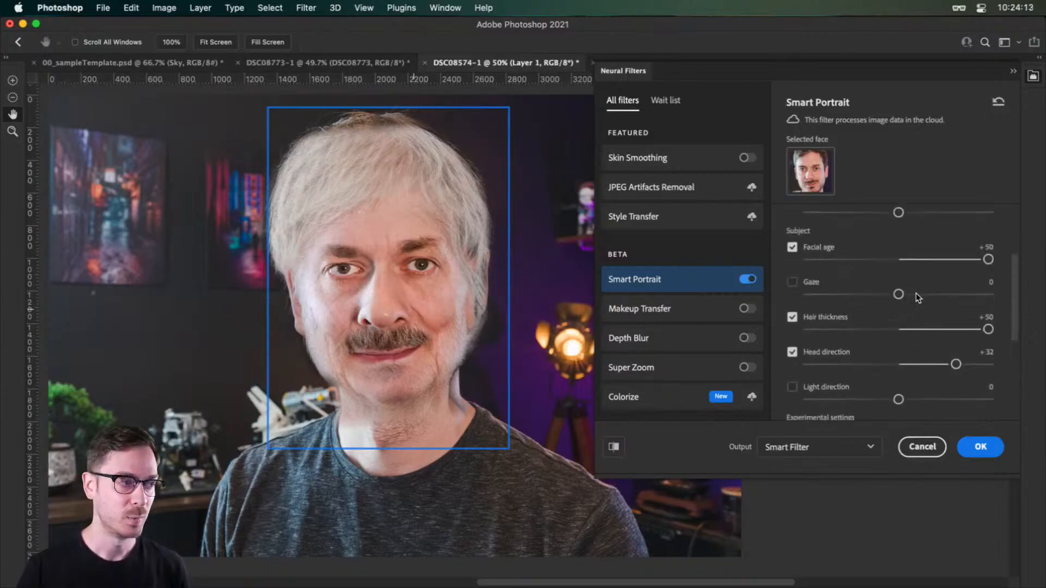
pyautogui.moveTo(918, 299); pyautogui.dragTo(974, 298)
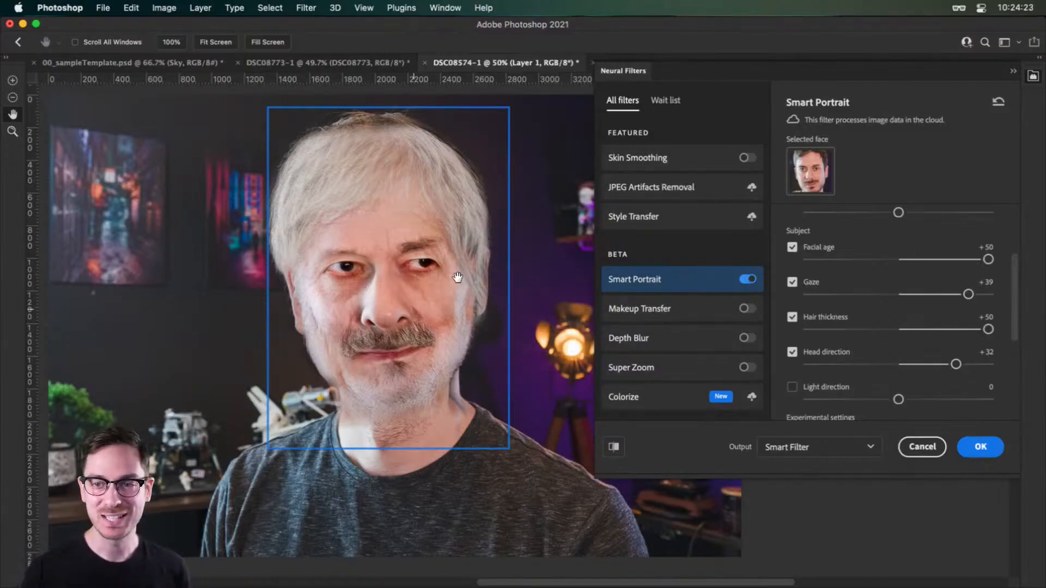
# Try the Depth Blur neural filter with its default settings on top of Smart Portrait, and turn it off.
pyautogui.click(748, 338)
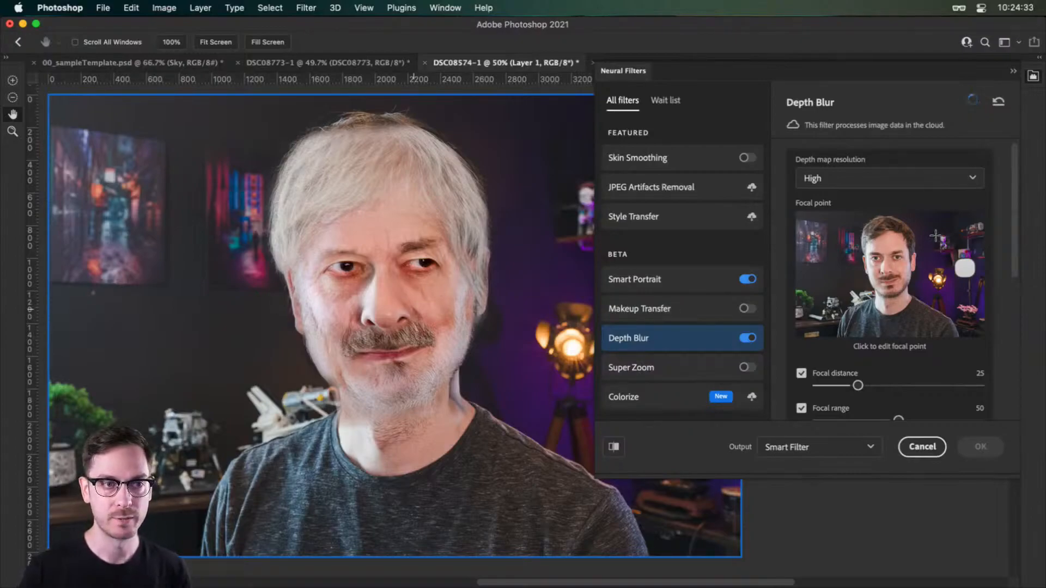
pyautogui.scroll(-1, 916, 201)
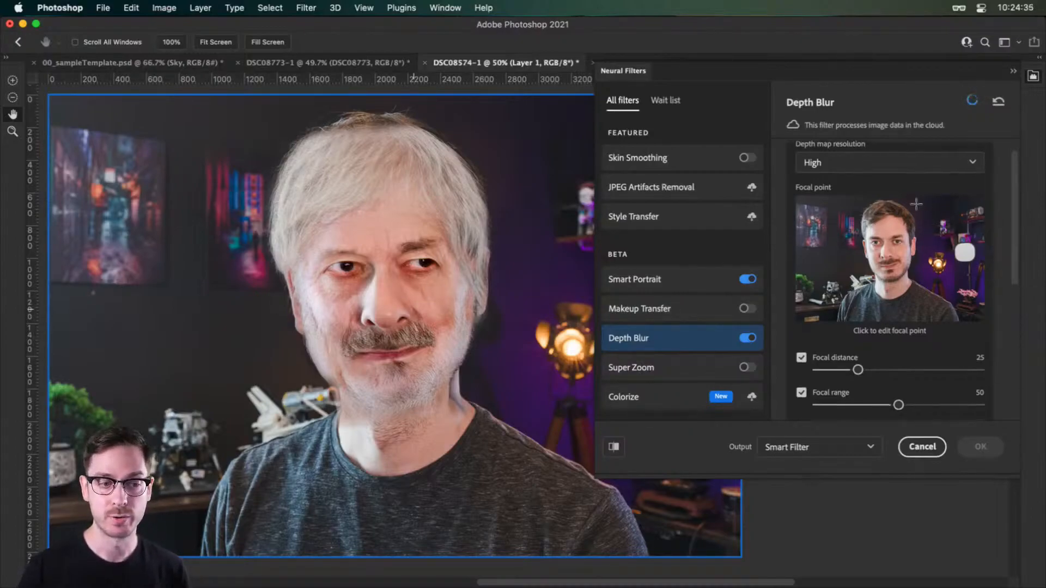
pyautogui.scroll(1, 918, 203)
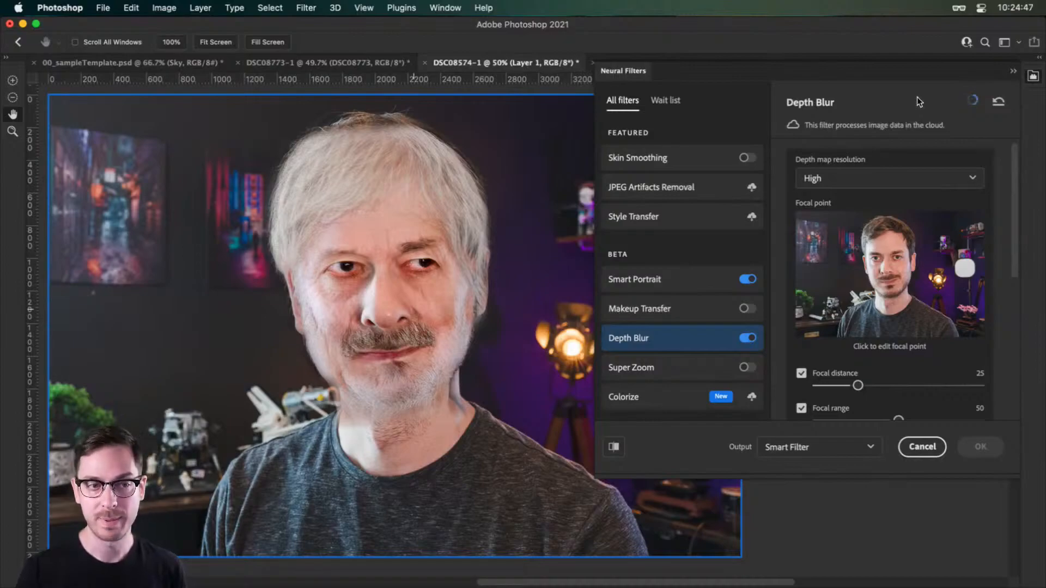
pyautogui.scroll(-5, 988, 371)
pyautogui.scroll(3, 926, 267)
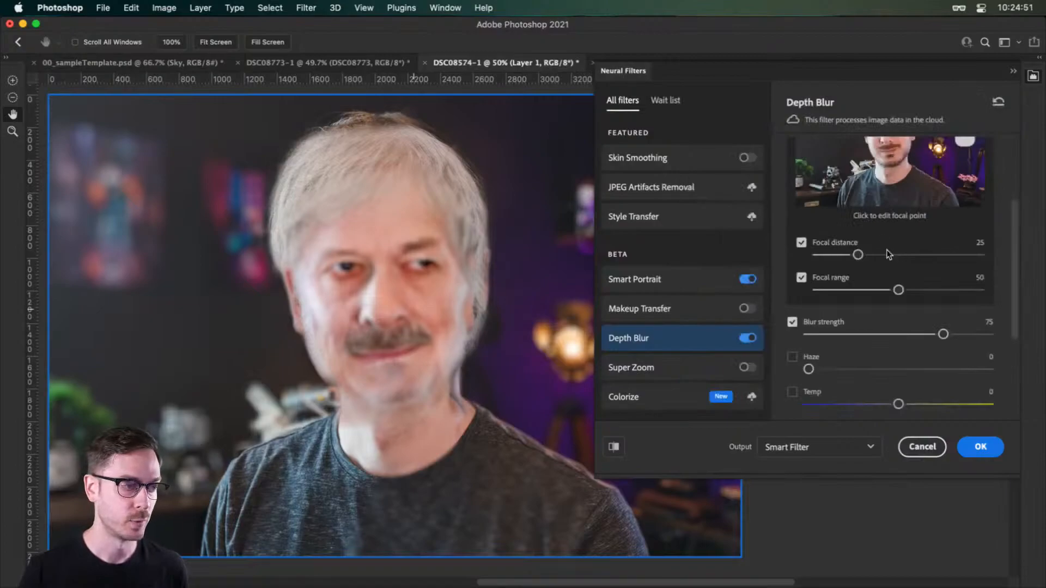
pyautogui.scroll(3, 909, 255)
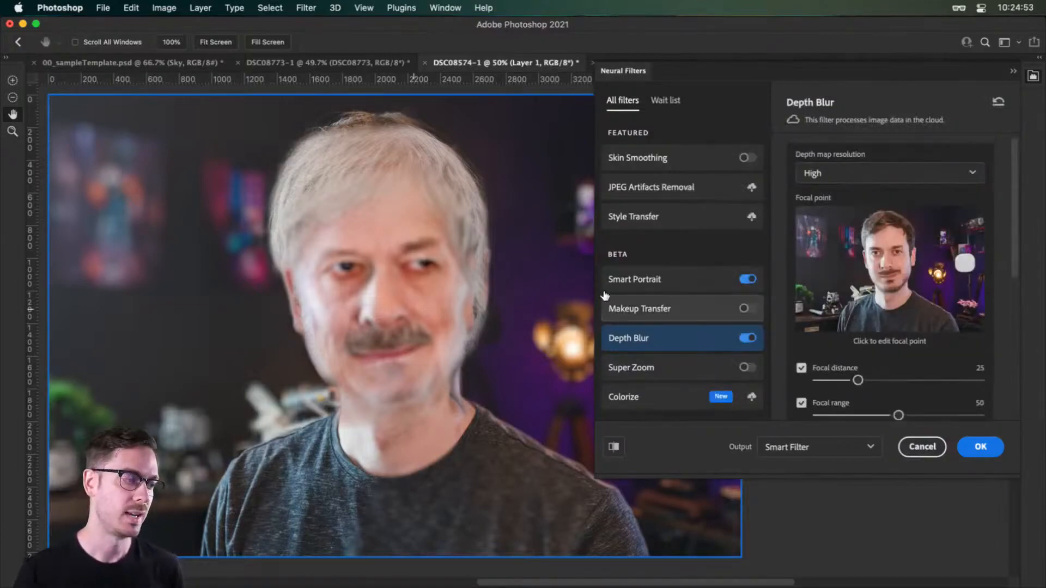
pyautogui.click(747, 338)
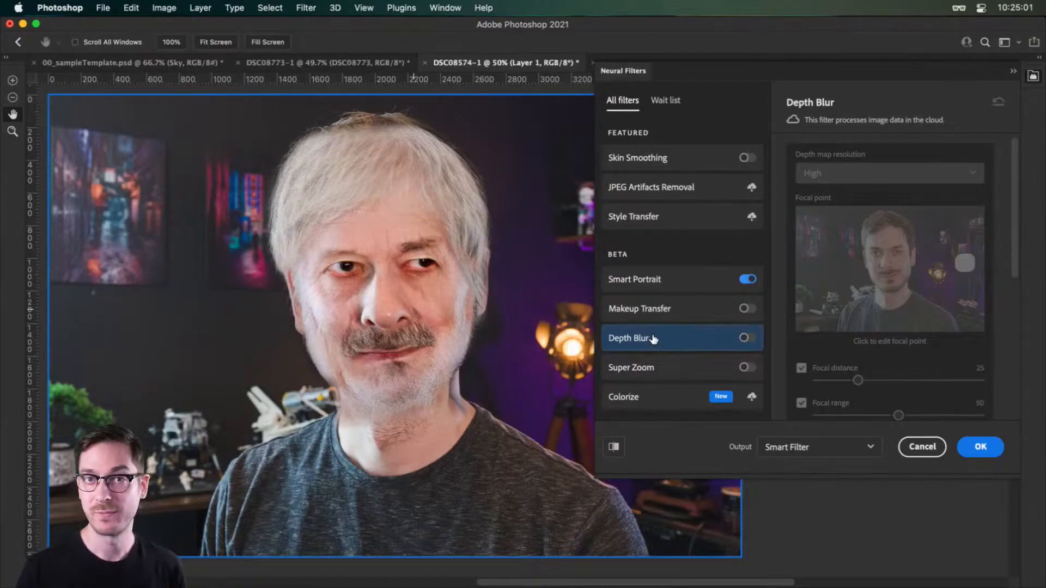
pyautogui.moveTo(654, 339)
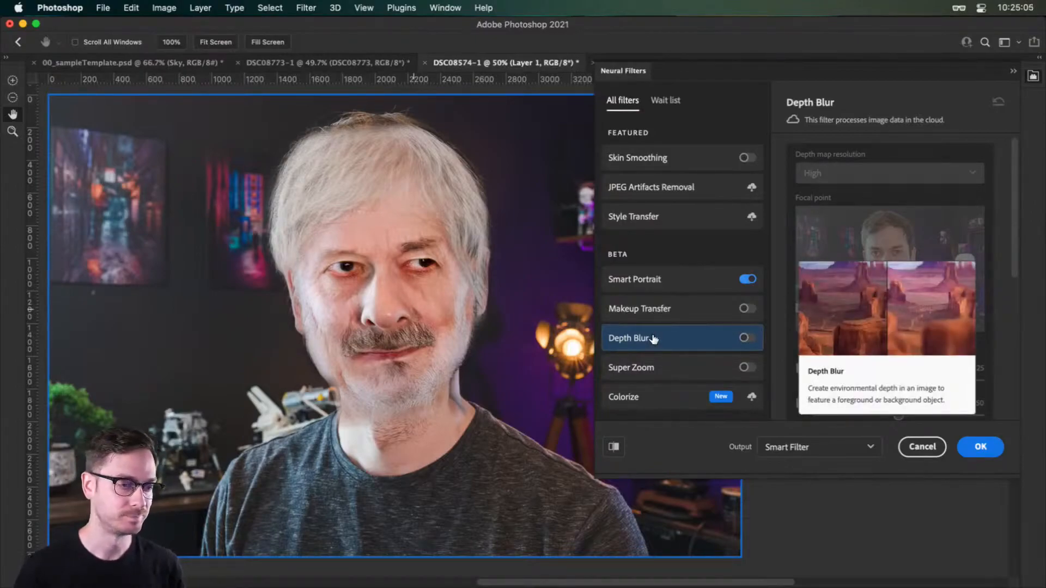
# Try Smart Portrait with Anger at +44, Happiness at -41 and Surprise at -40, and cancel the Neural Filters.
pyautogui.click(694, 275)
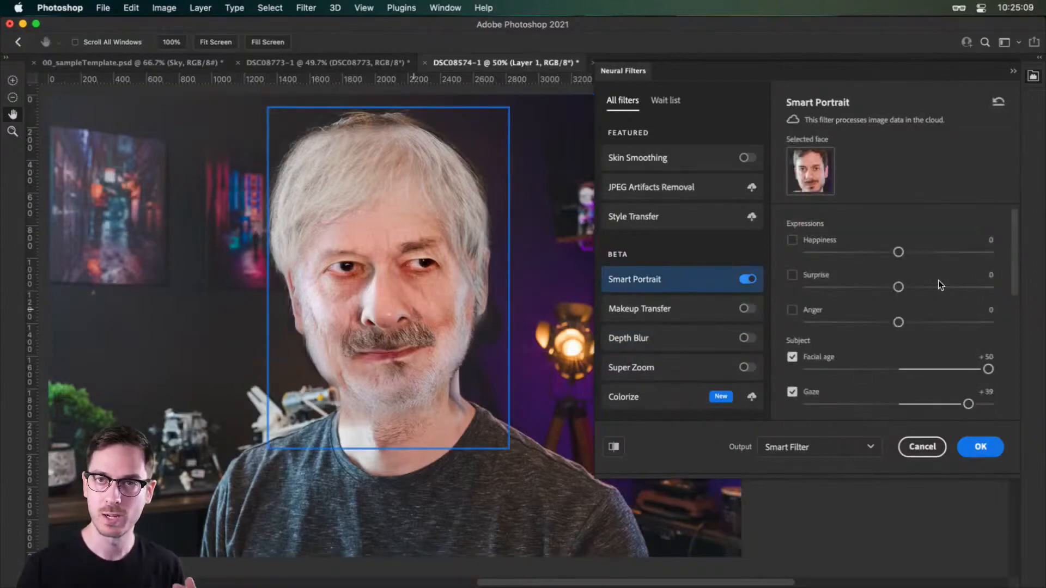
pyautogui.click(981, 323)
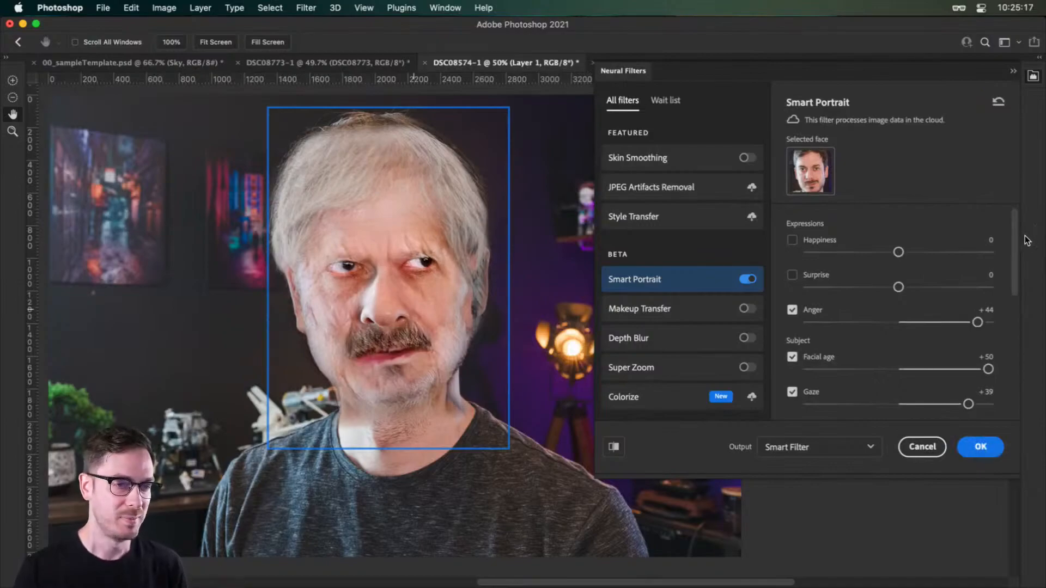
pyautogui.moveTo(882, 255); pyautogui.dragTo(823, 252)
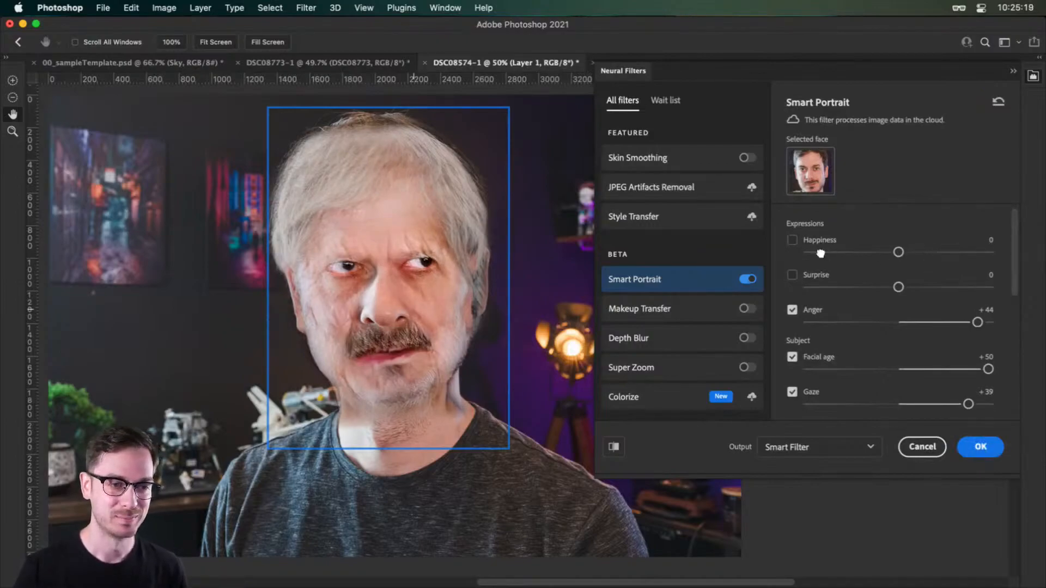
pyautogui.click(825, 293)
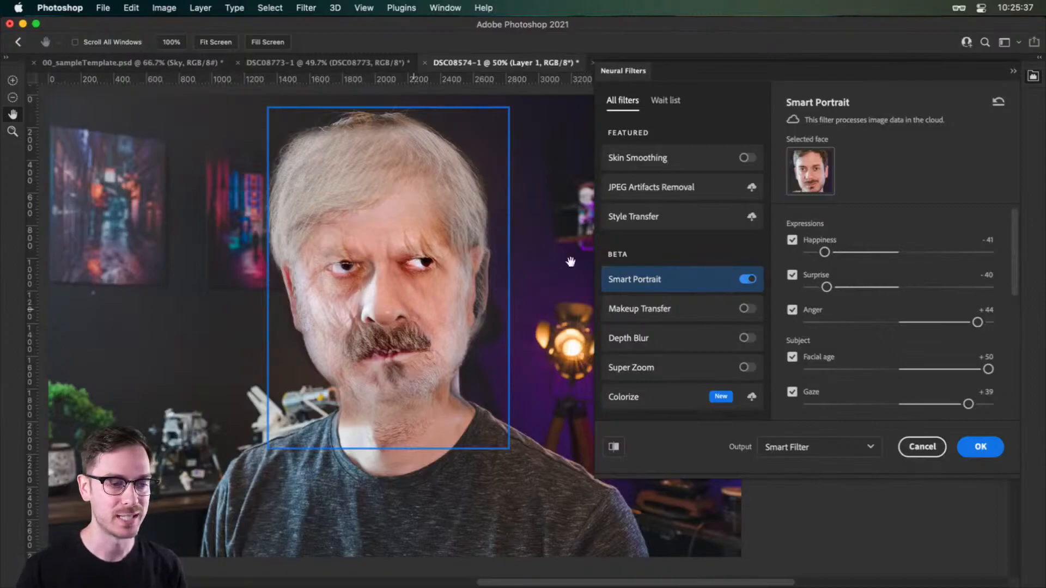
pyautogui.click(927, 445)
# Switch to Safari's Behance Daily Creative Challenge page and review its introduction and the dated list of challenges to unlock.
pyautogui.press('super+Tab')
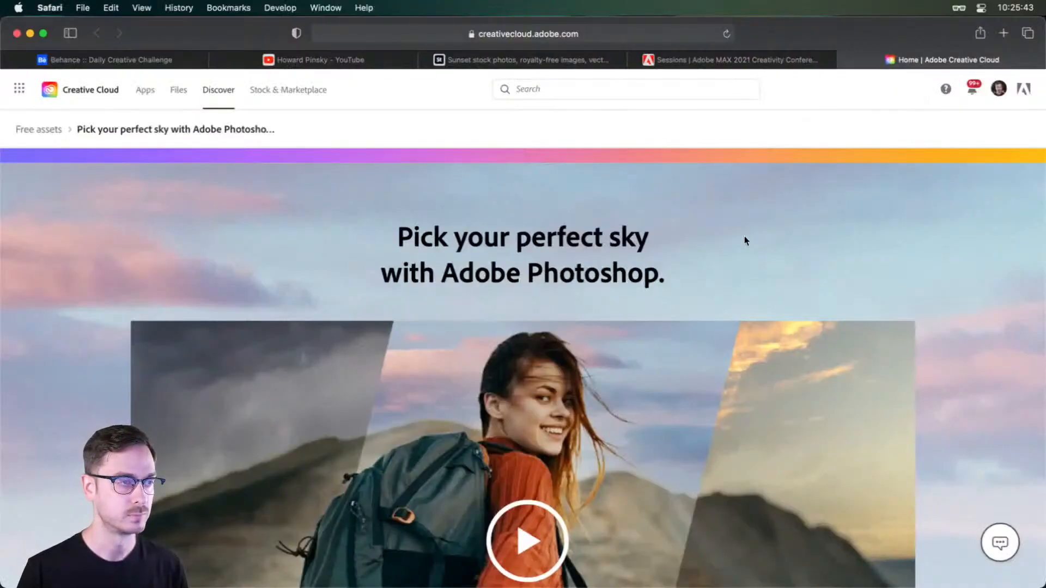
pyautogui.hotkey('ctrl', 'Tab')
pyautogui.scroll(-4, 697, 273)
pyautogui.scroll(4, 704, 280)
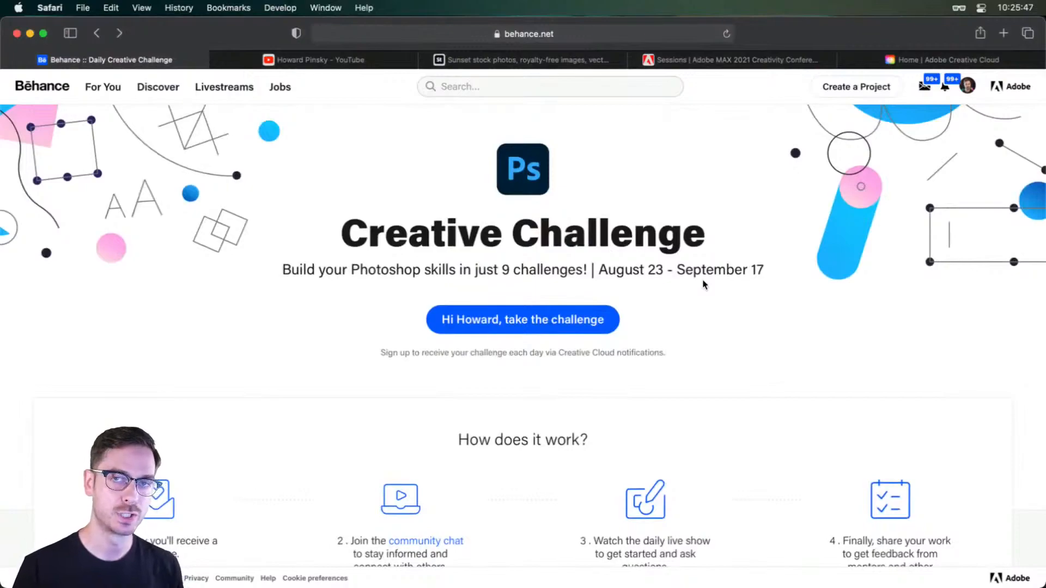
pyautogui.scroll(-5, 702, 281)
pyautogui.scroll(-6, 217, 405)
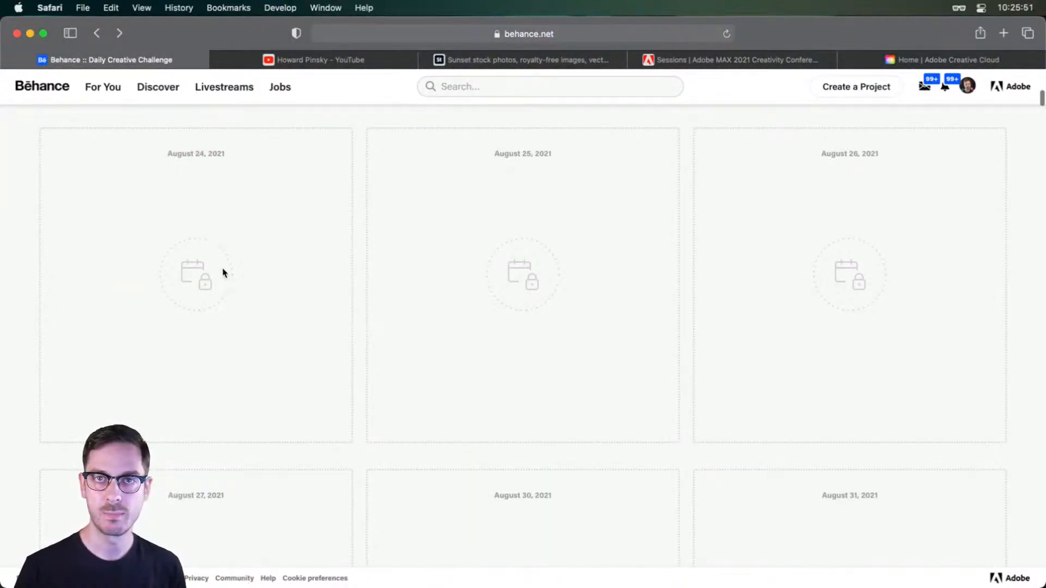
pyautogui.scroll(1, 222, 272)
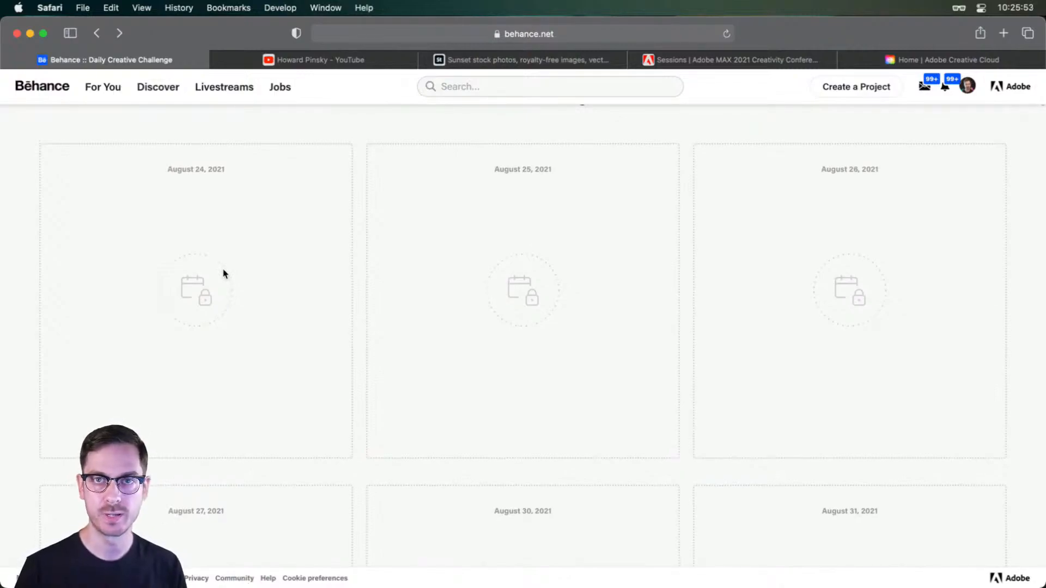
pyautogui.scroll(1, 224, 273)
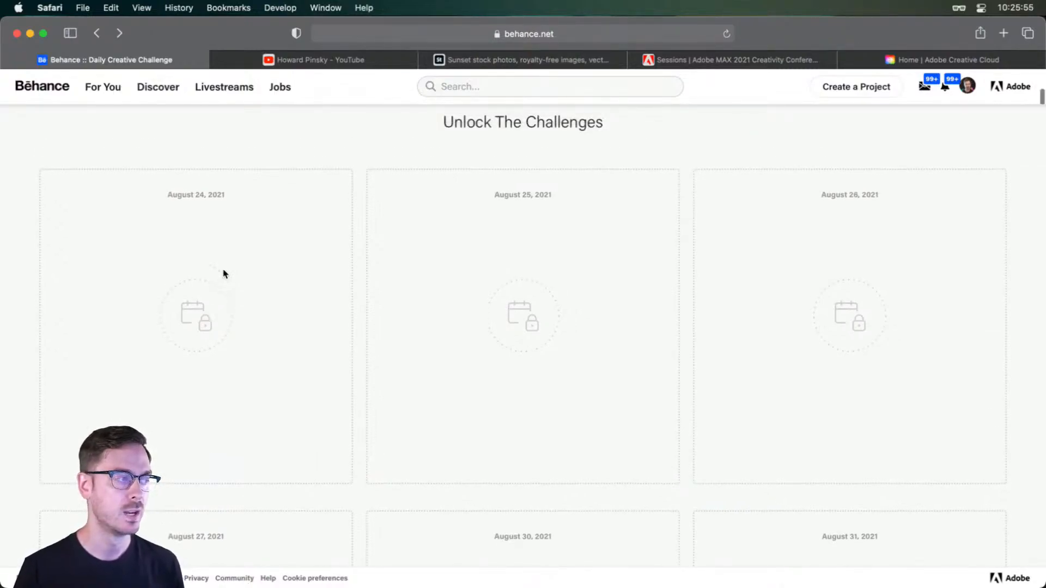